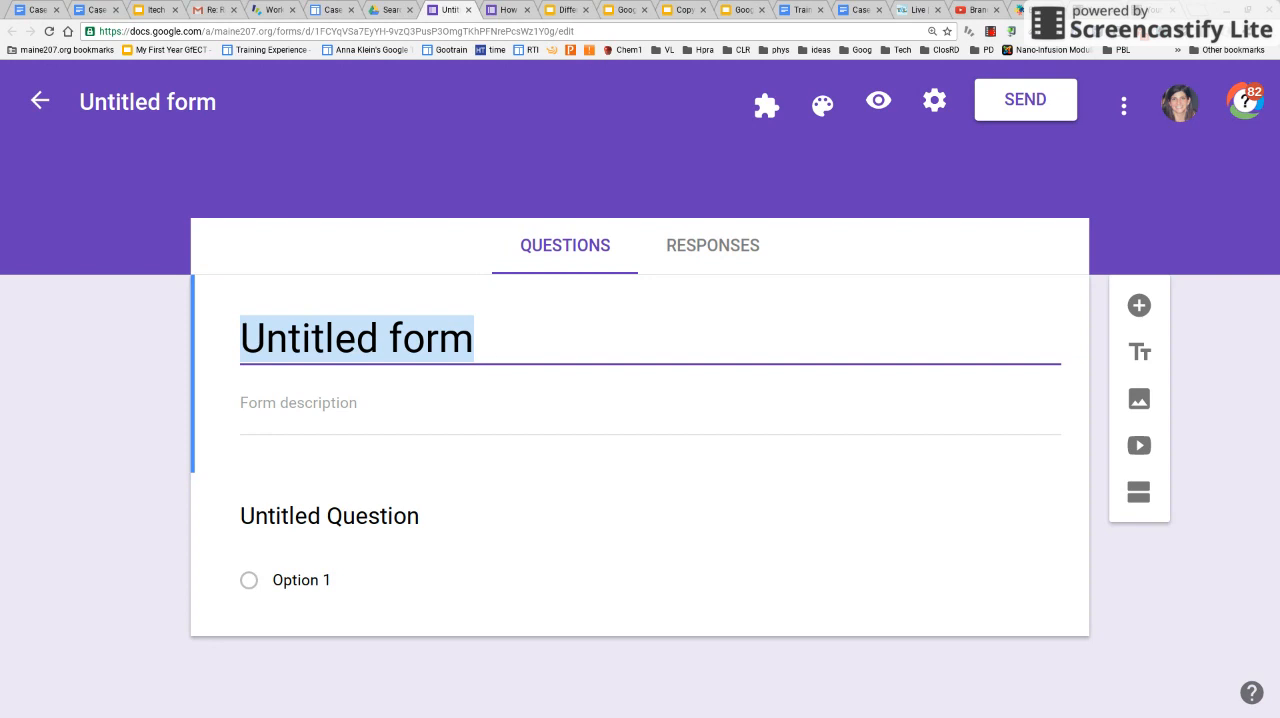
# Title the form "Frittata Quiz"
pyautogui.write('Frittata ')
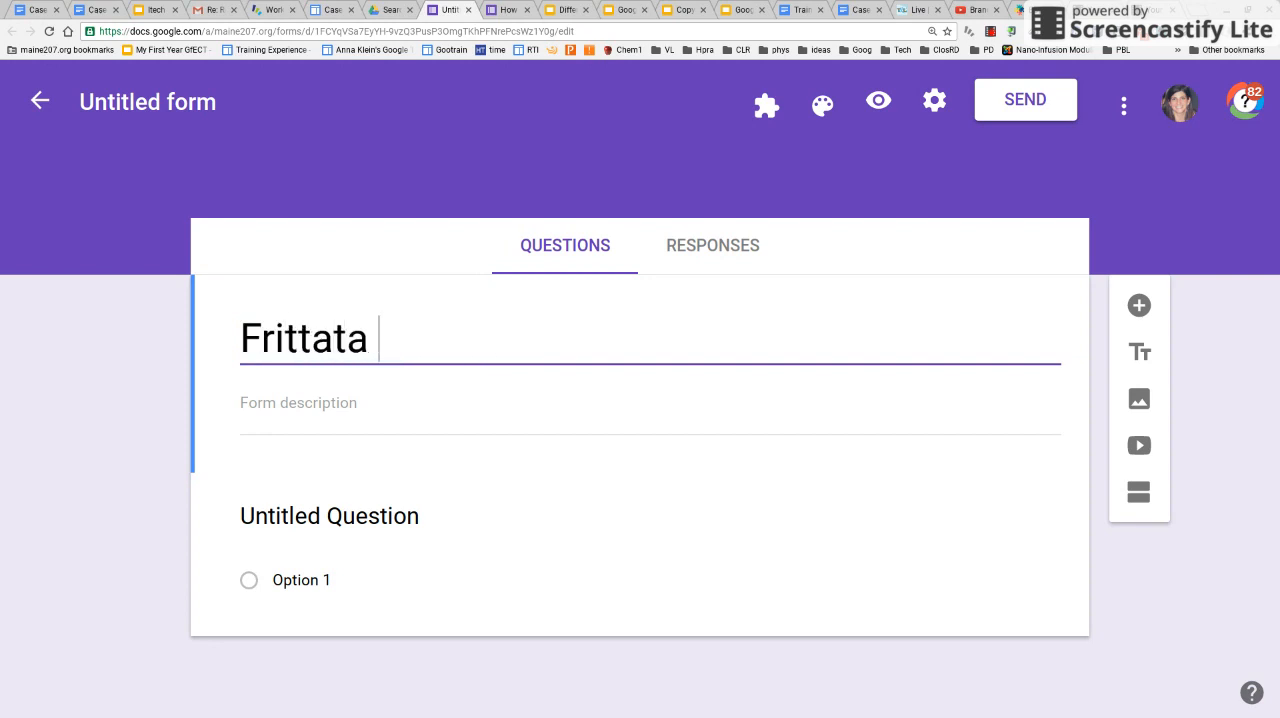
pyautogui.write('Quiz')
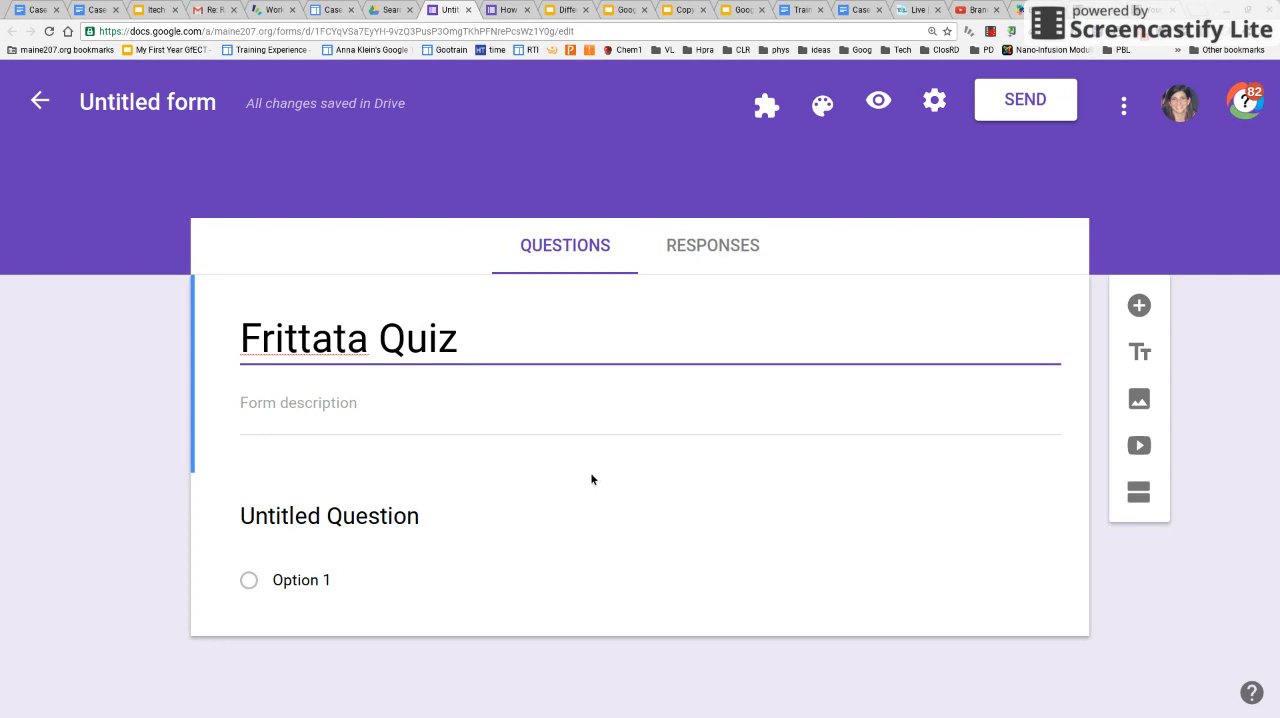
# Set the first question's text to "What does rendering mean?" with Multiple choice as its question type
pyautogui.click(286, 584)
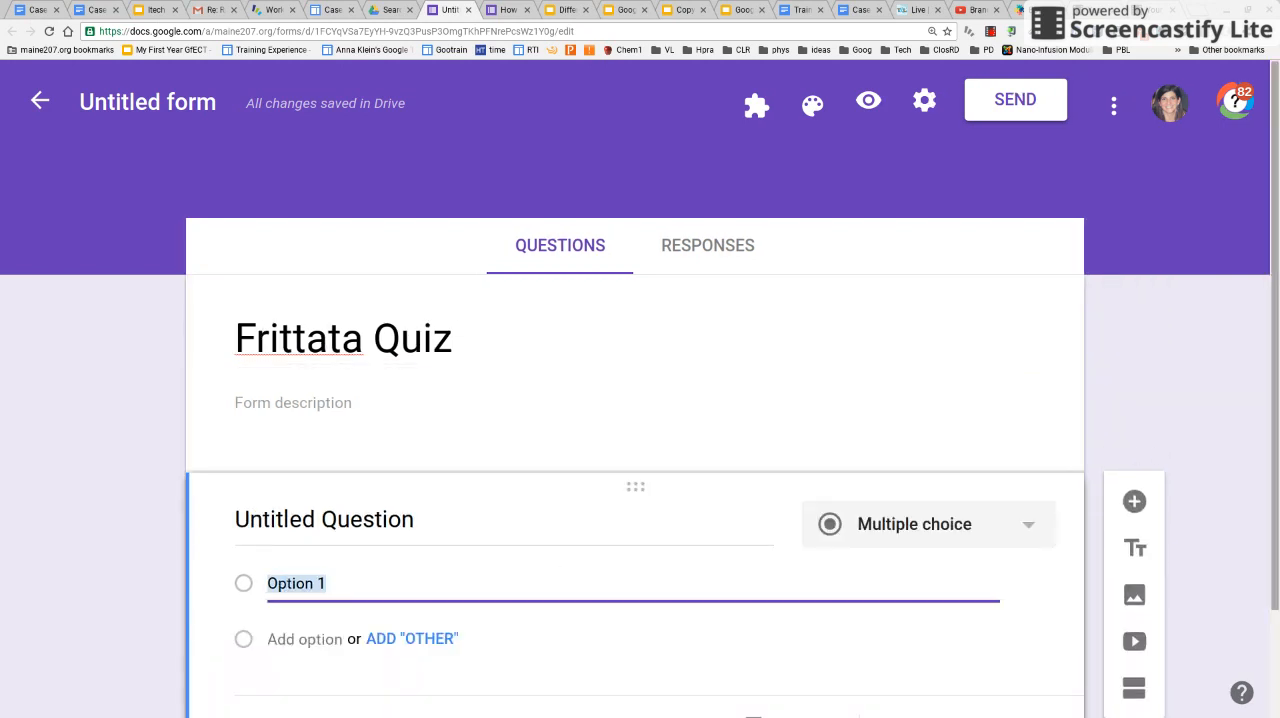
pyautogui.moveTo(1276, 402); pyautogui.dragTo(1277, 466)
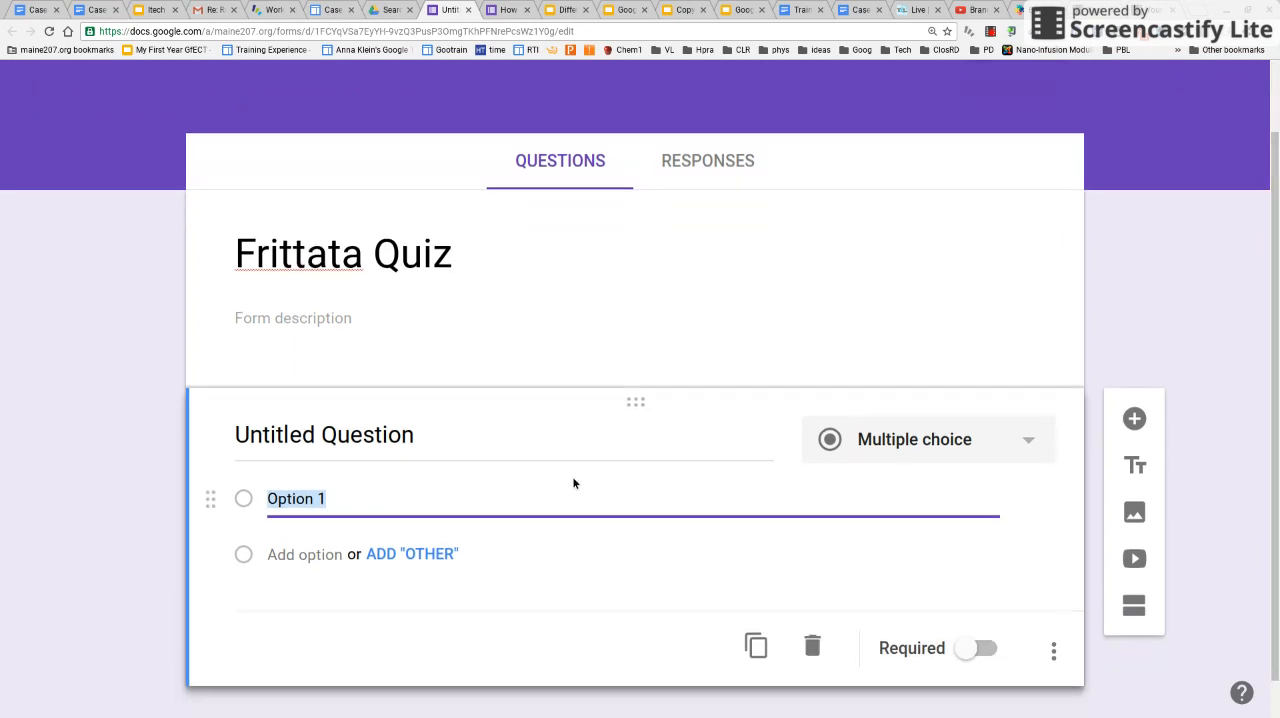
pyautogui.click(261, 430)
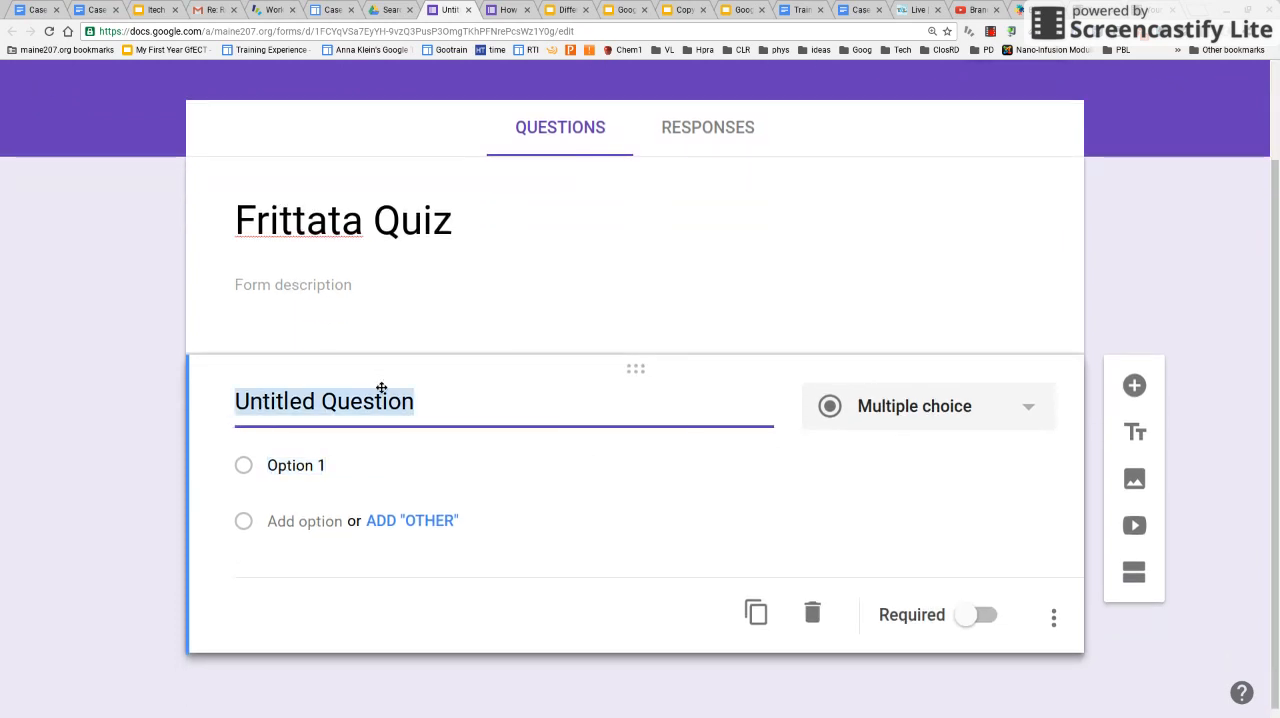
pyautogui.write('What doe')
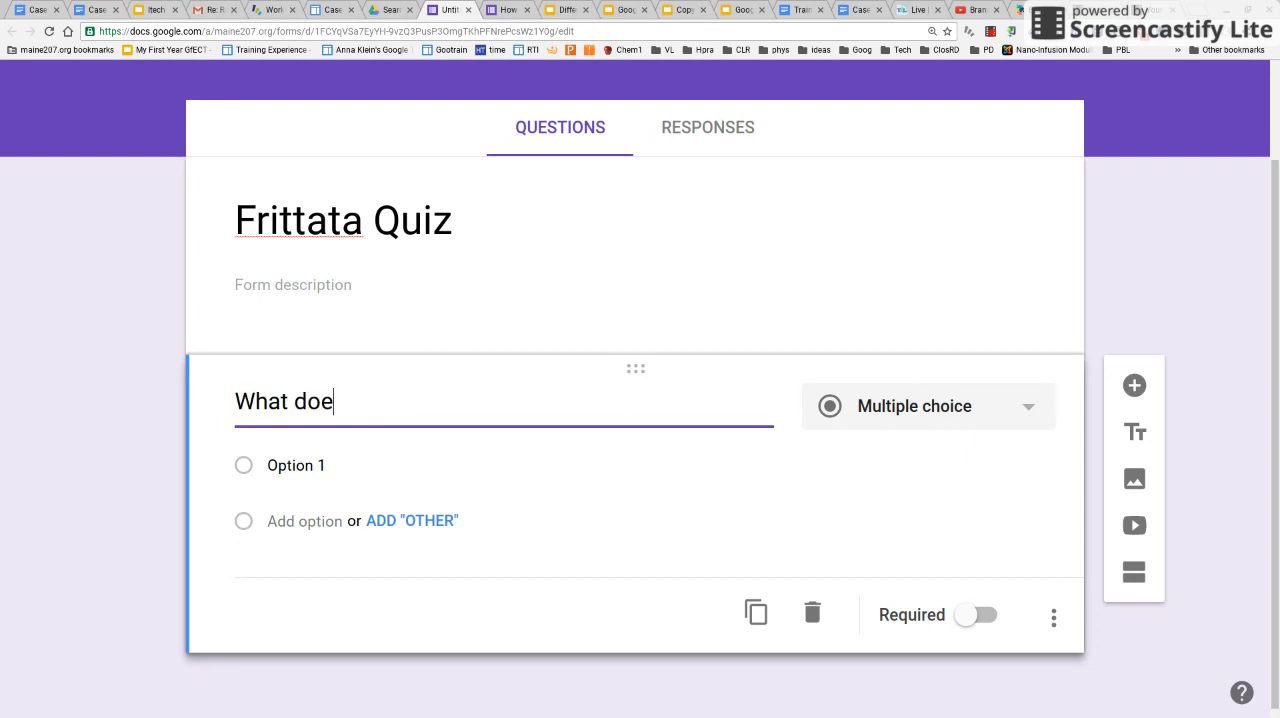
pyautogui.write('s render')
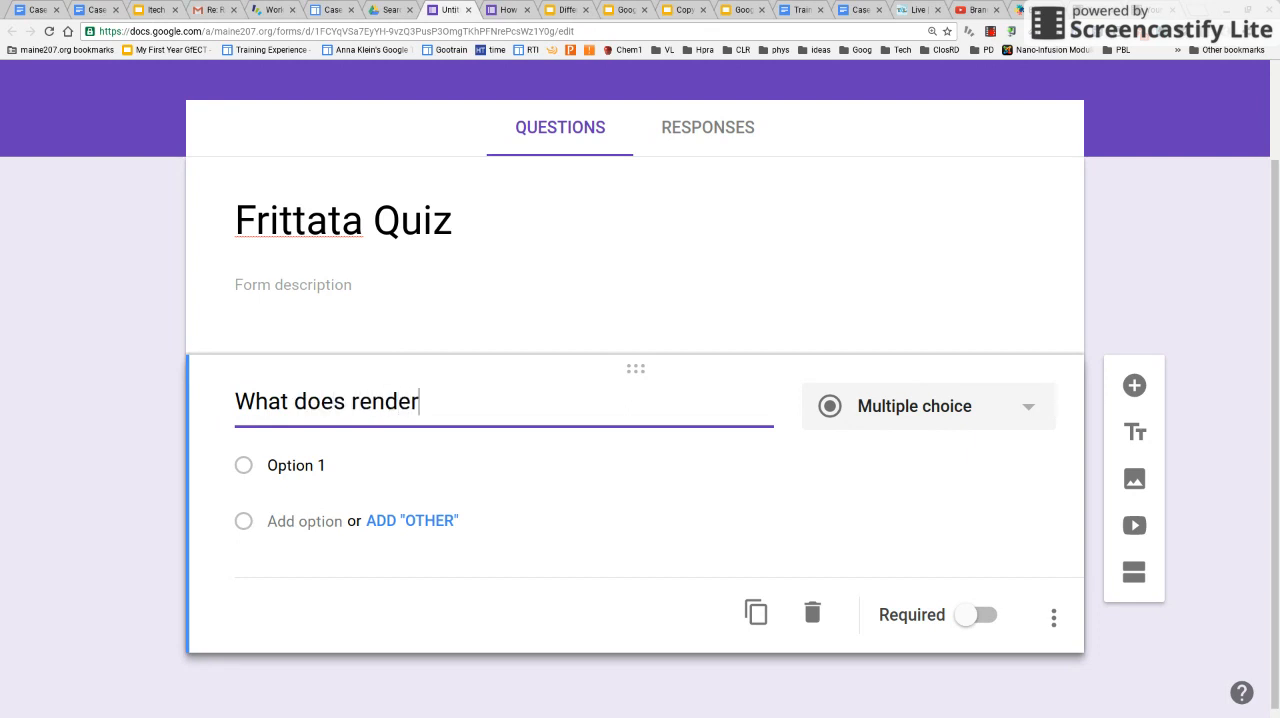
pyautogui.write('ing mean?')
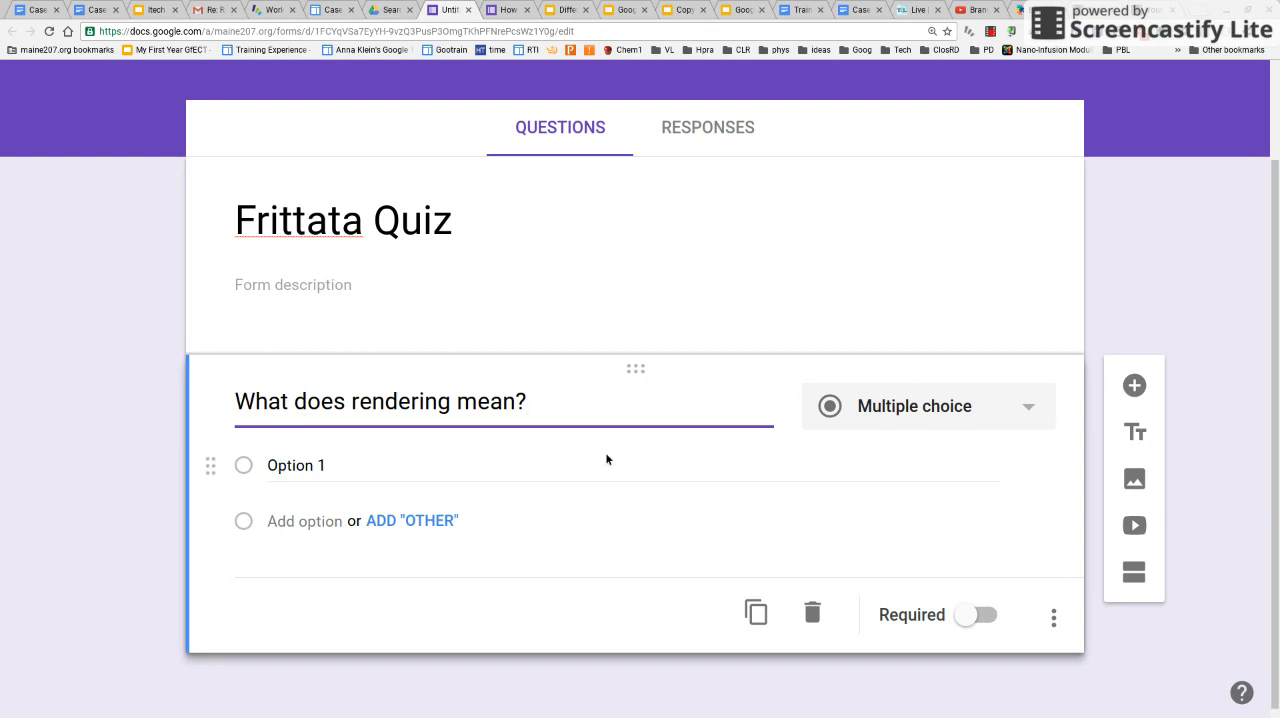
pyautogui.click(1036, 414)
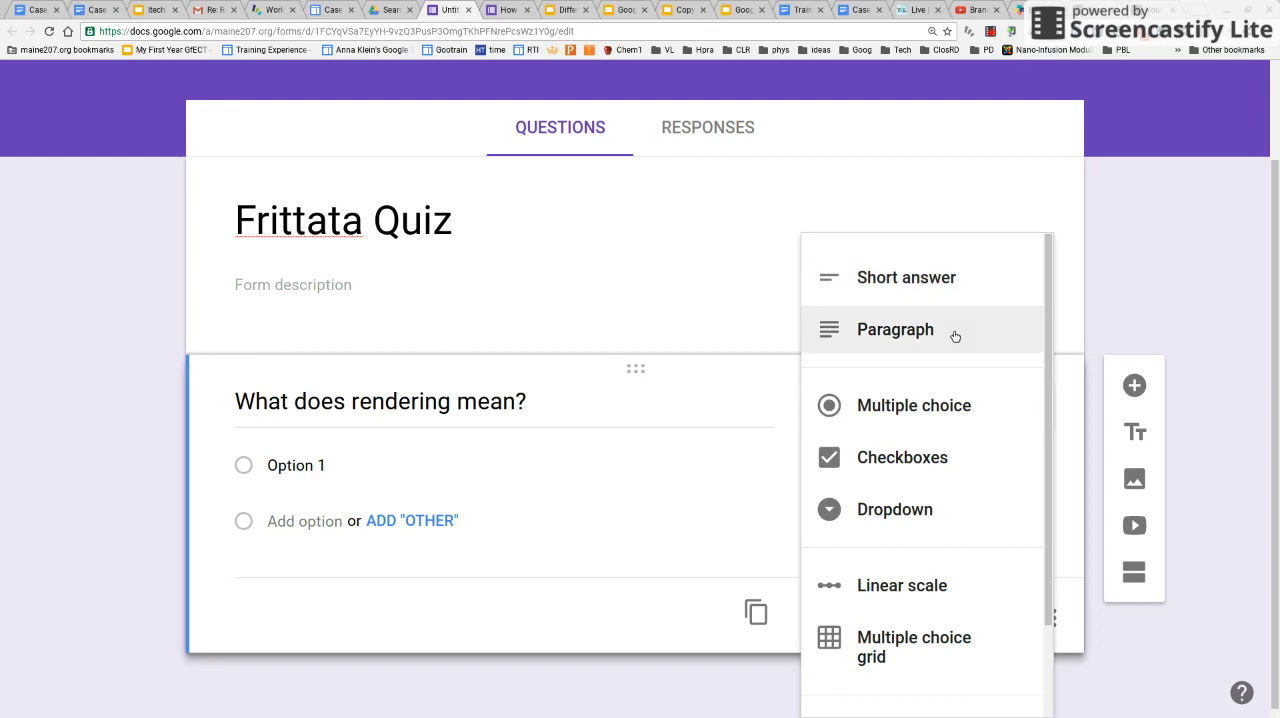
pyautogui.click(937, 407)
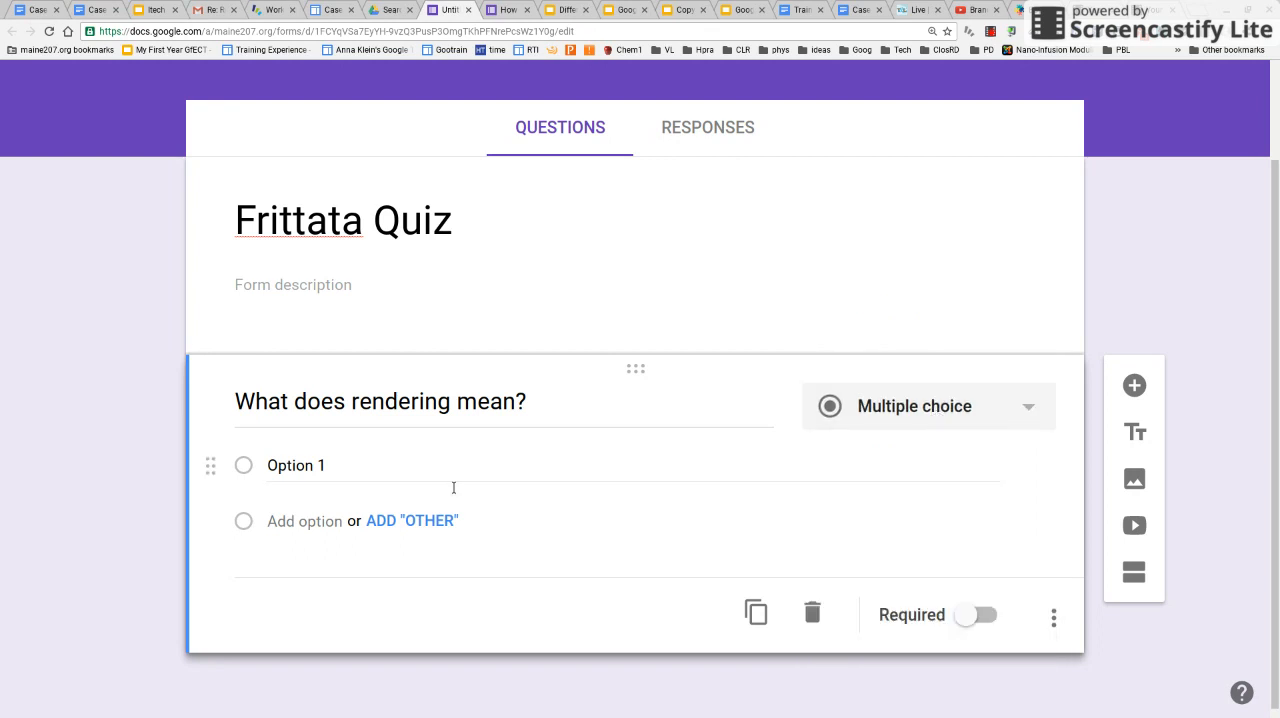
# Enter the first two answer options: "It means to cook slightly" and "It means to cook until no longer red"
pyautogui.click(314, 478)
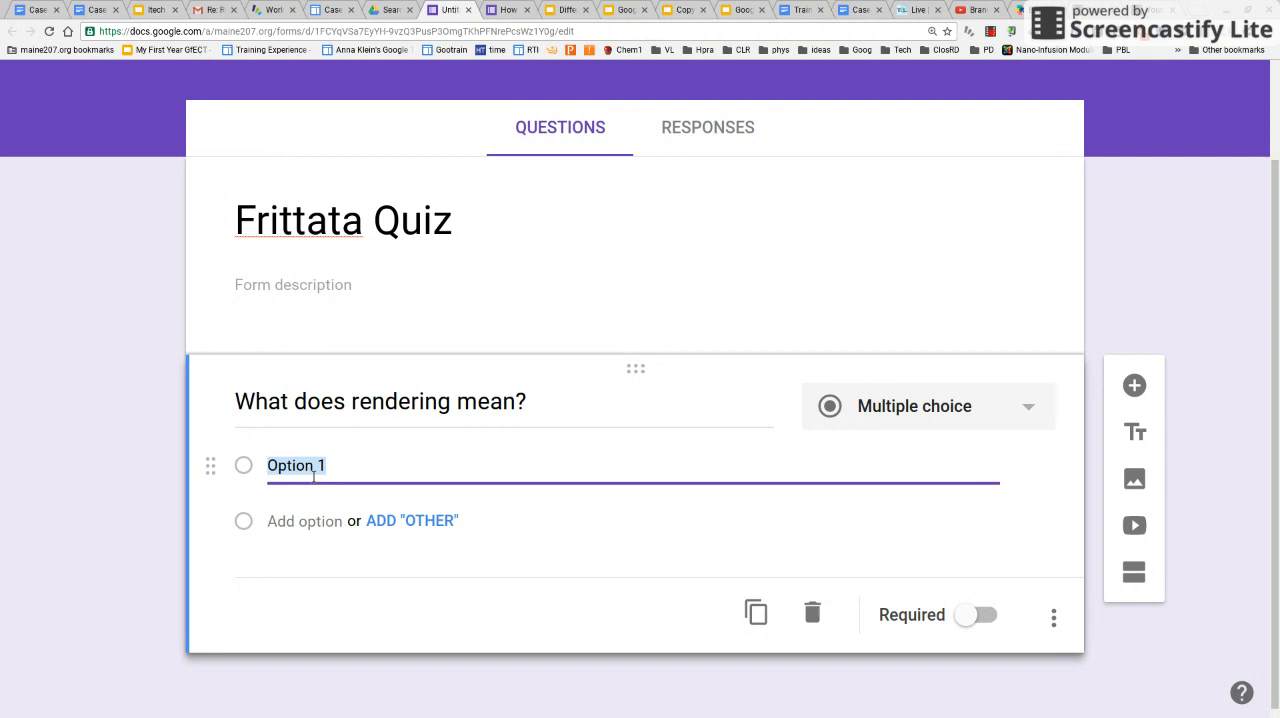
pyautogui.press('BackSpace')
pyautogui.write('It ')
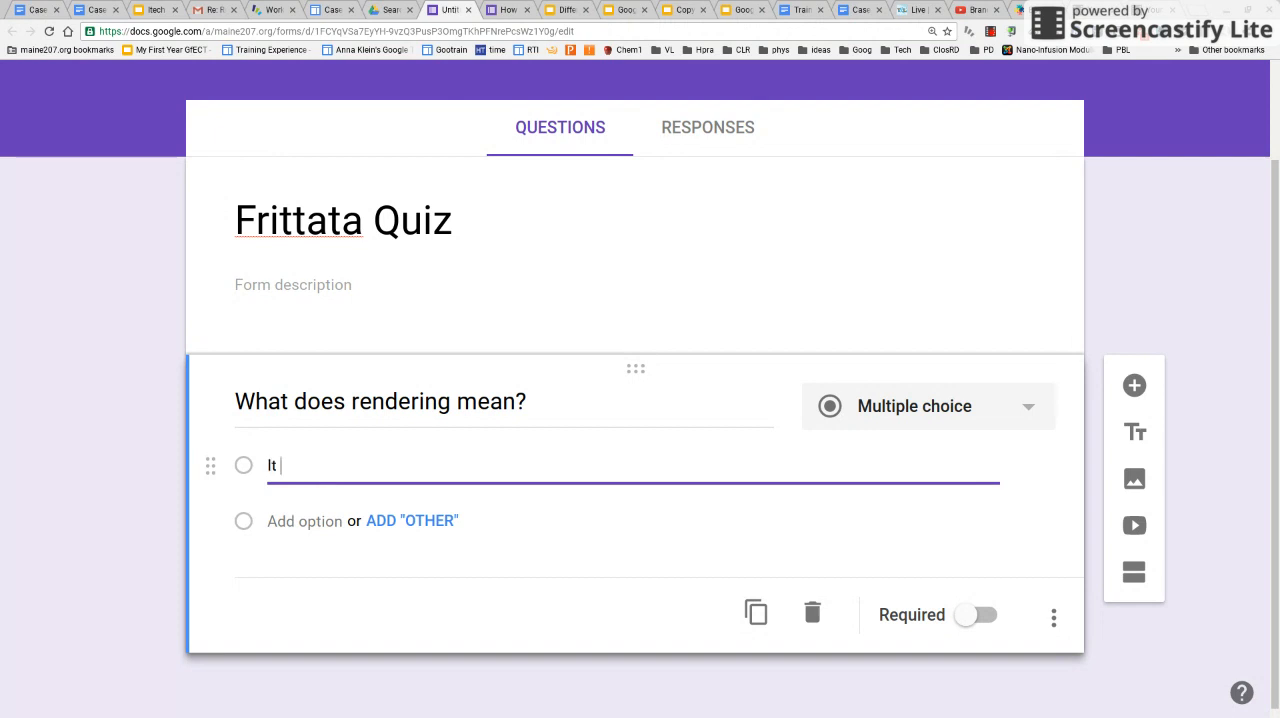
pyautogui.write('means to cook slightly')
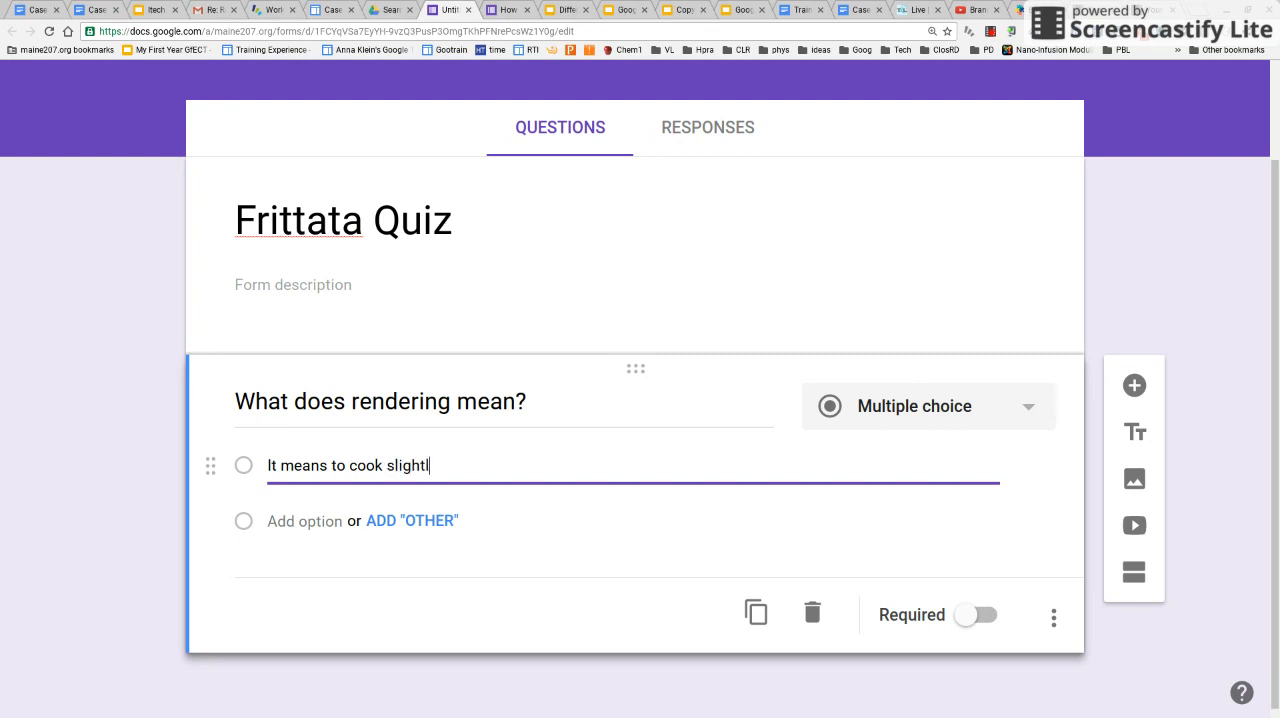
pyautogui.click(310, 534)
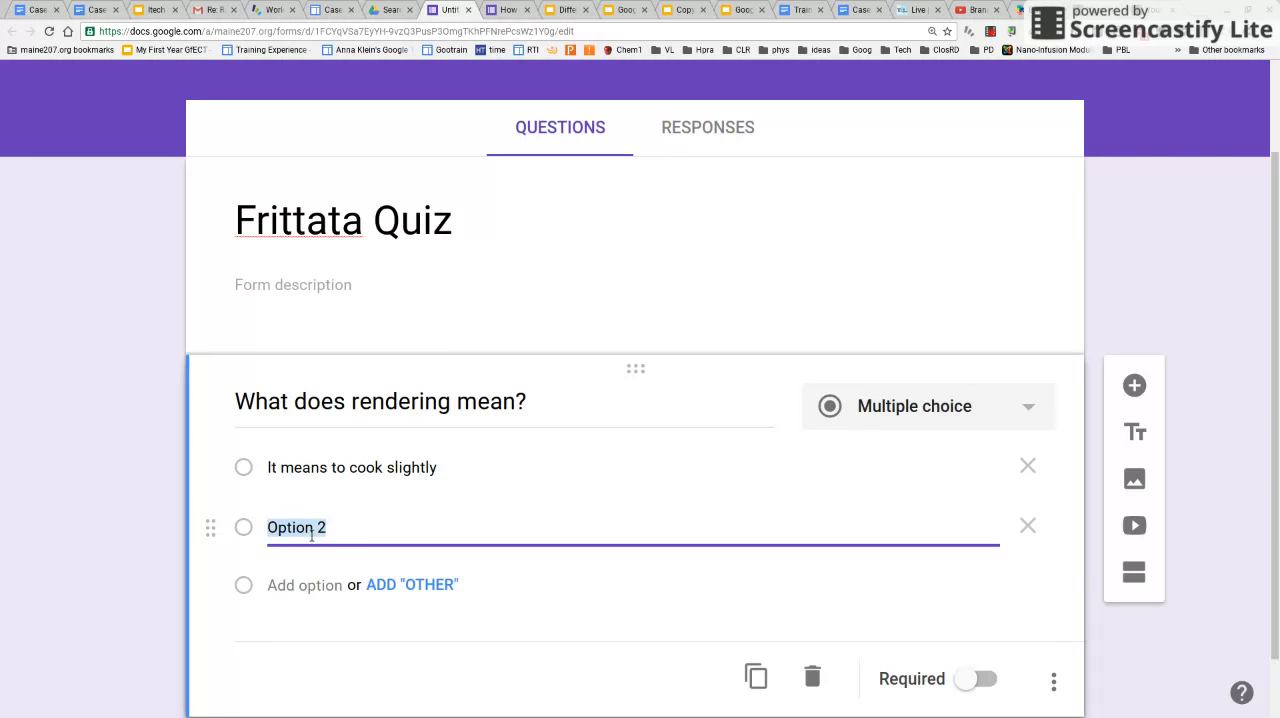
pyautogui.write('It means to cook until no longer red')
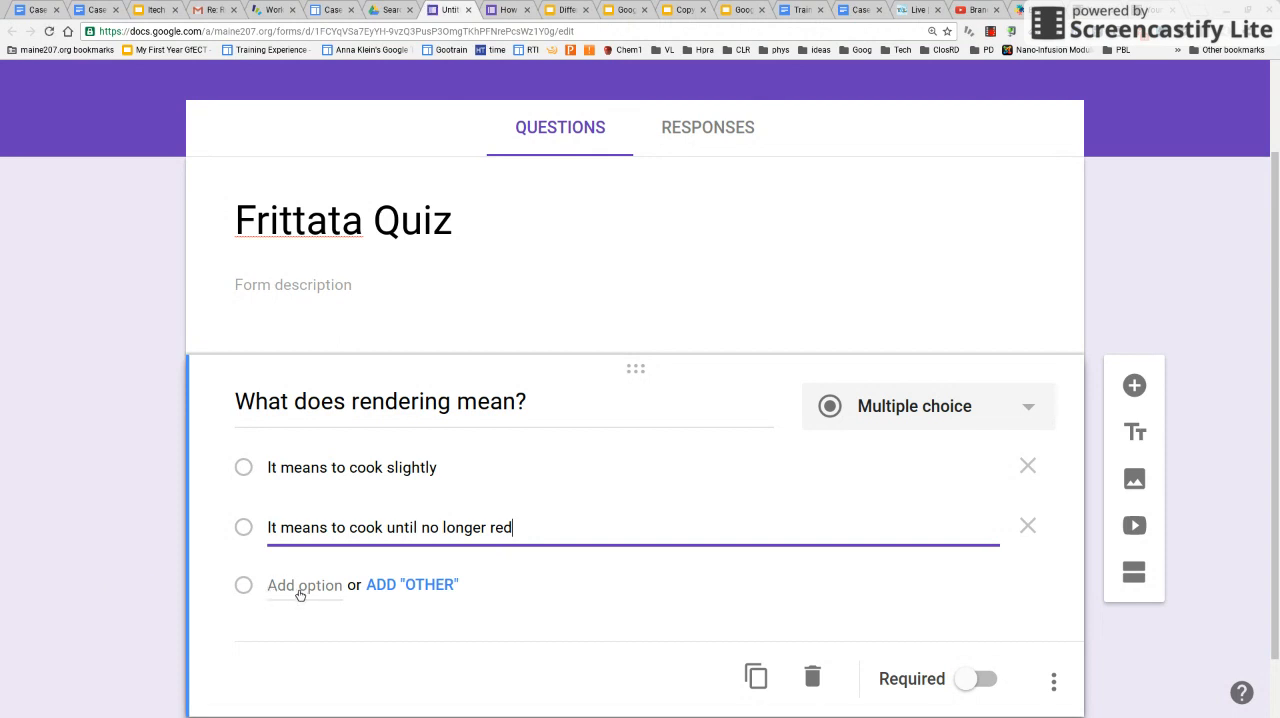
# Add a third answer option reading "It means to cook until the fat is melted"
pyautogui.click(300, 594)
pyautogui.write('It means to ')
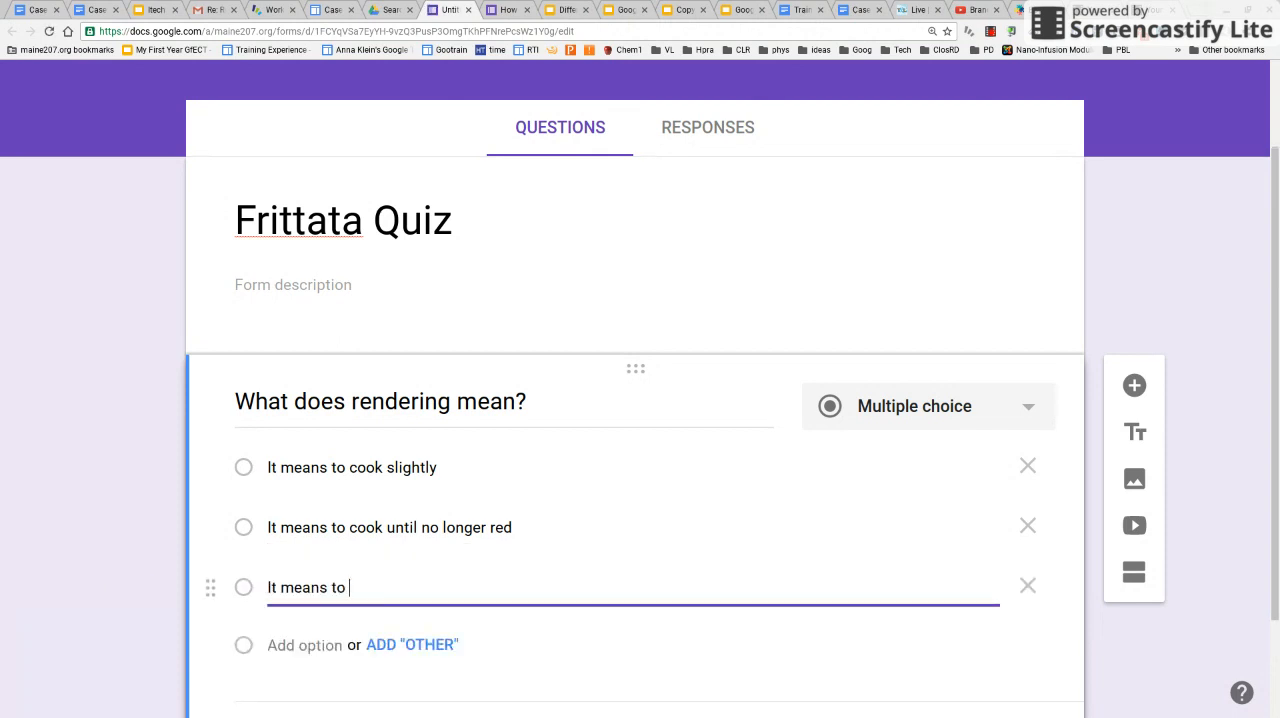
pyautogui.write('cook until the ba')
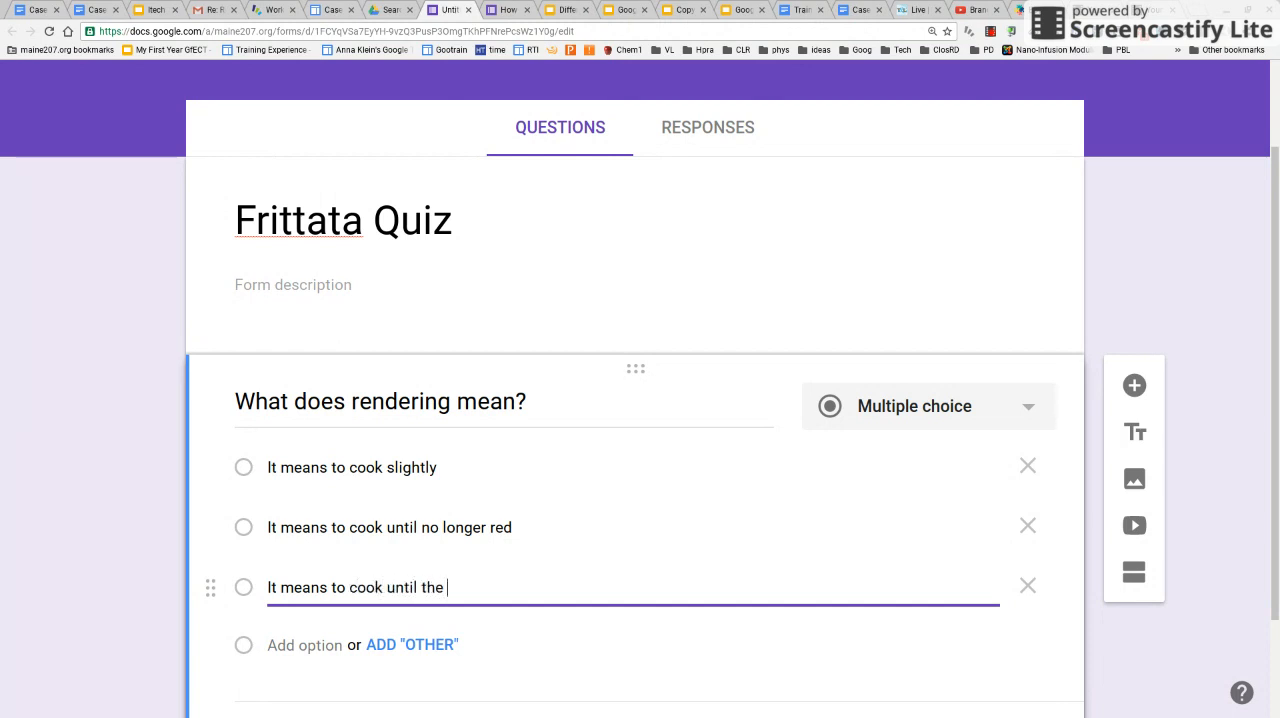
pyautogui.press('BackSpace')
pyautogui.press('BackSpace')
pyautogui.write('fat is melted')
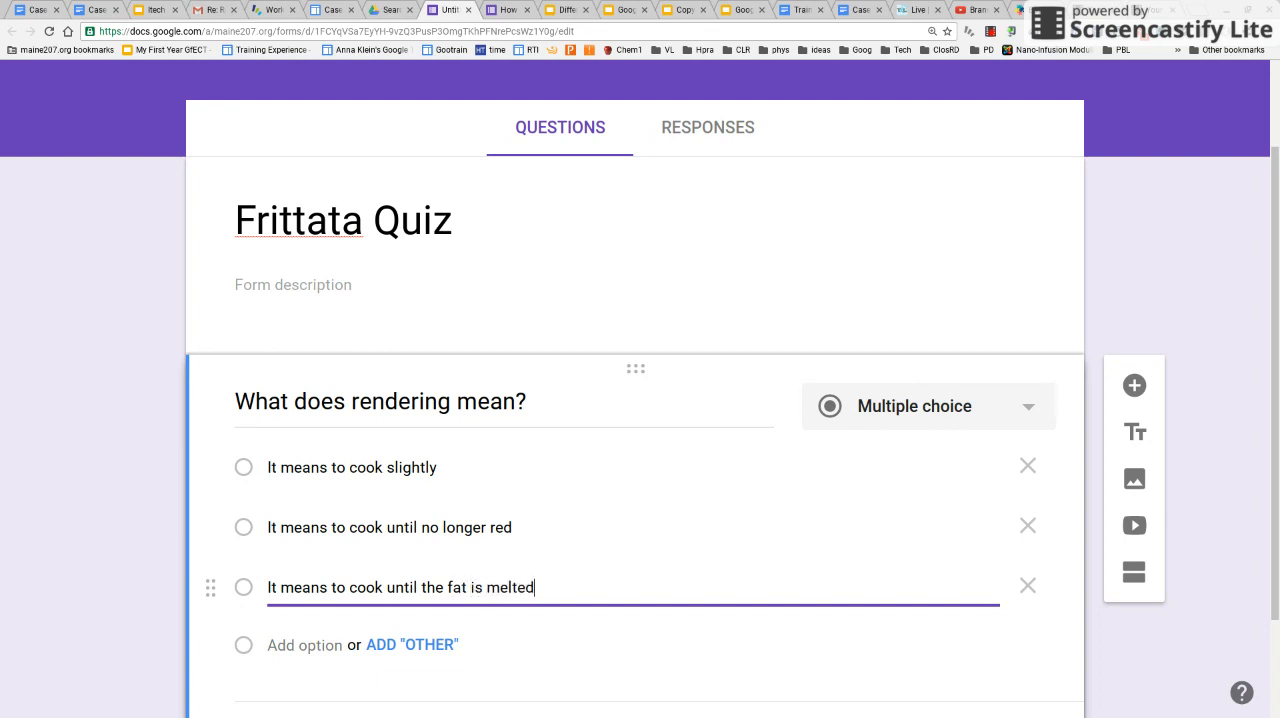
# Add a fourth answer option reading "It means to cook until it is falling apart"
pyautogui.click(281, 645)
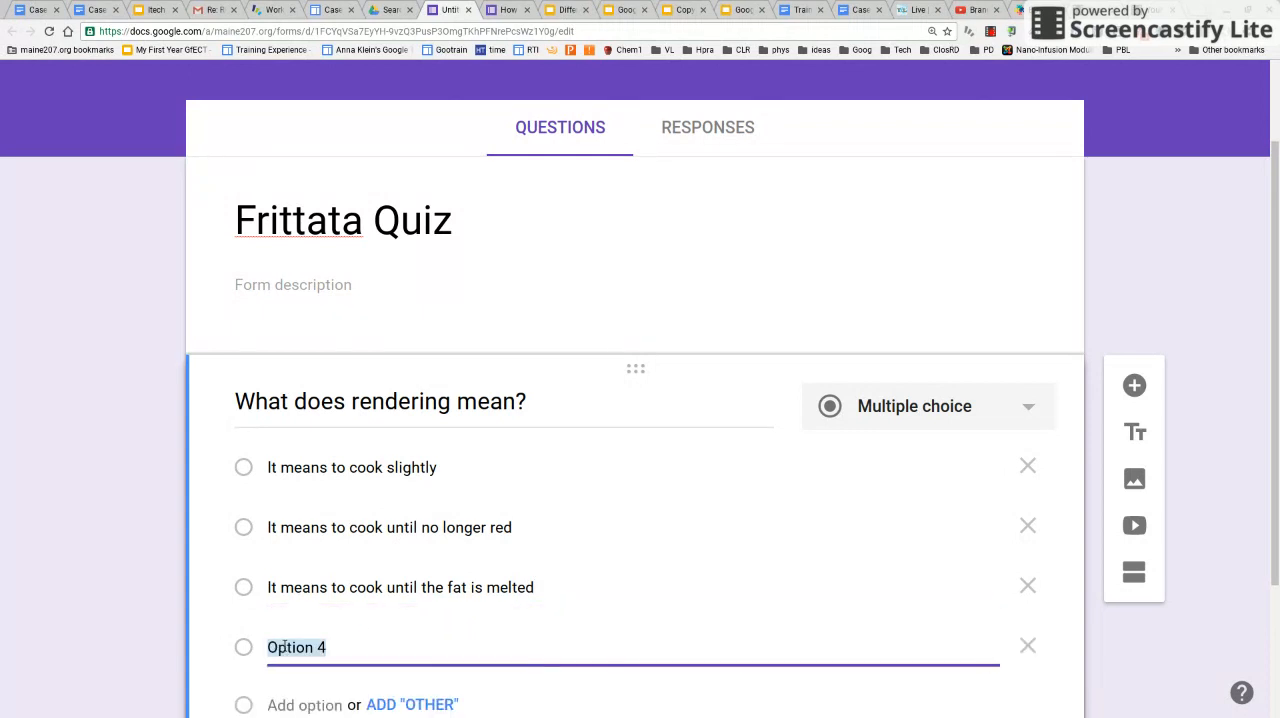
pyautogui.write('It mean')
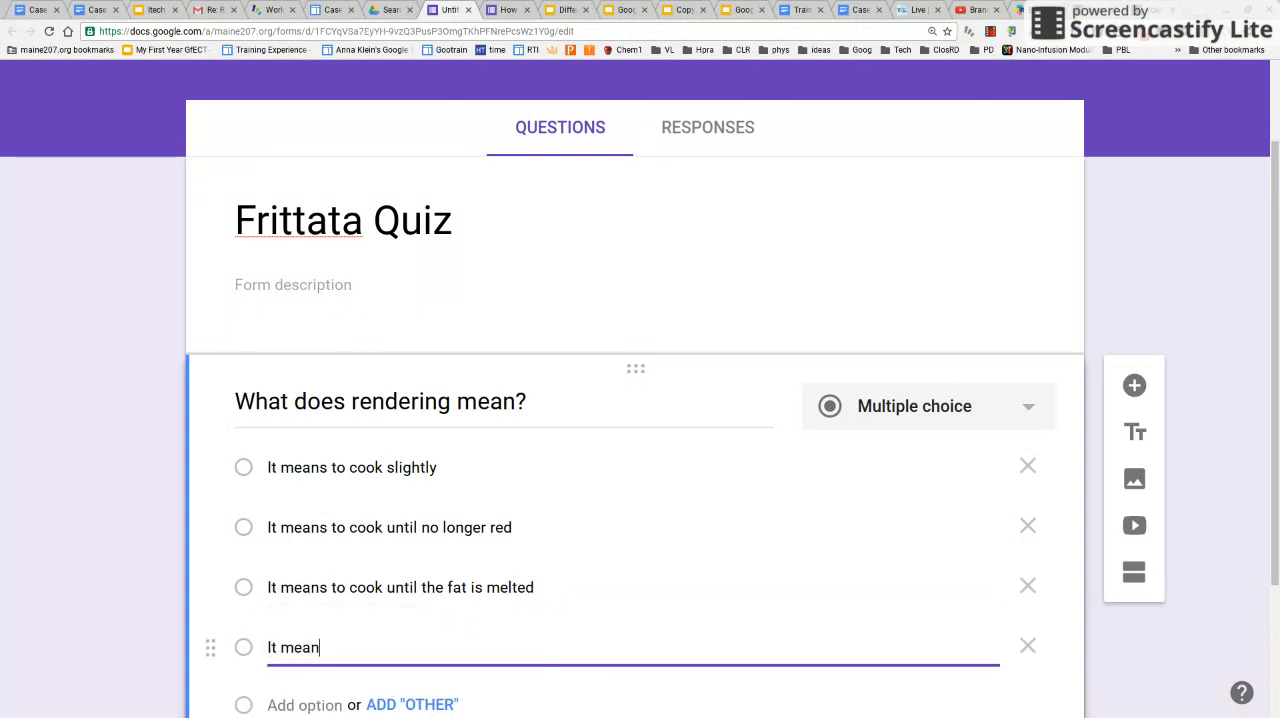
pyautogui.write('s to cook until ')
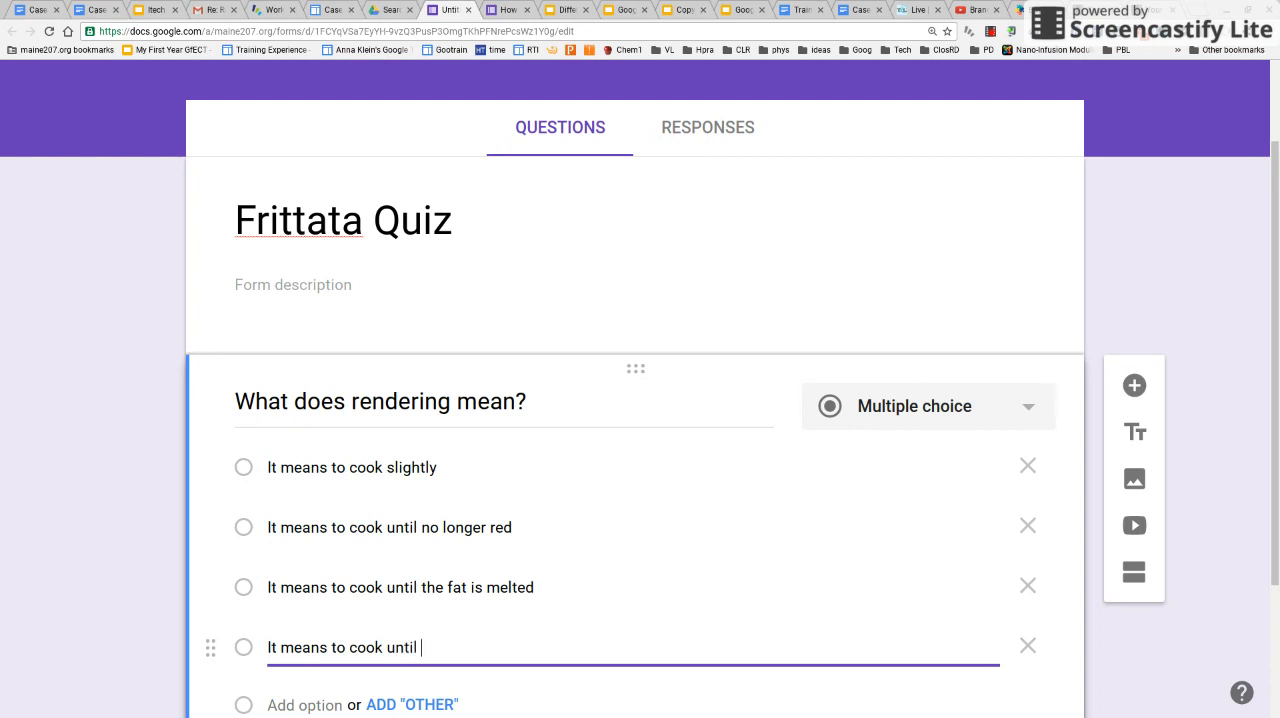
pyautogui.write('it is falling apart')
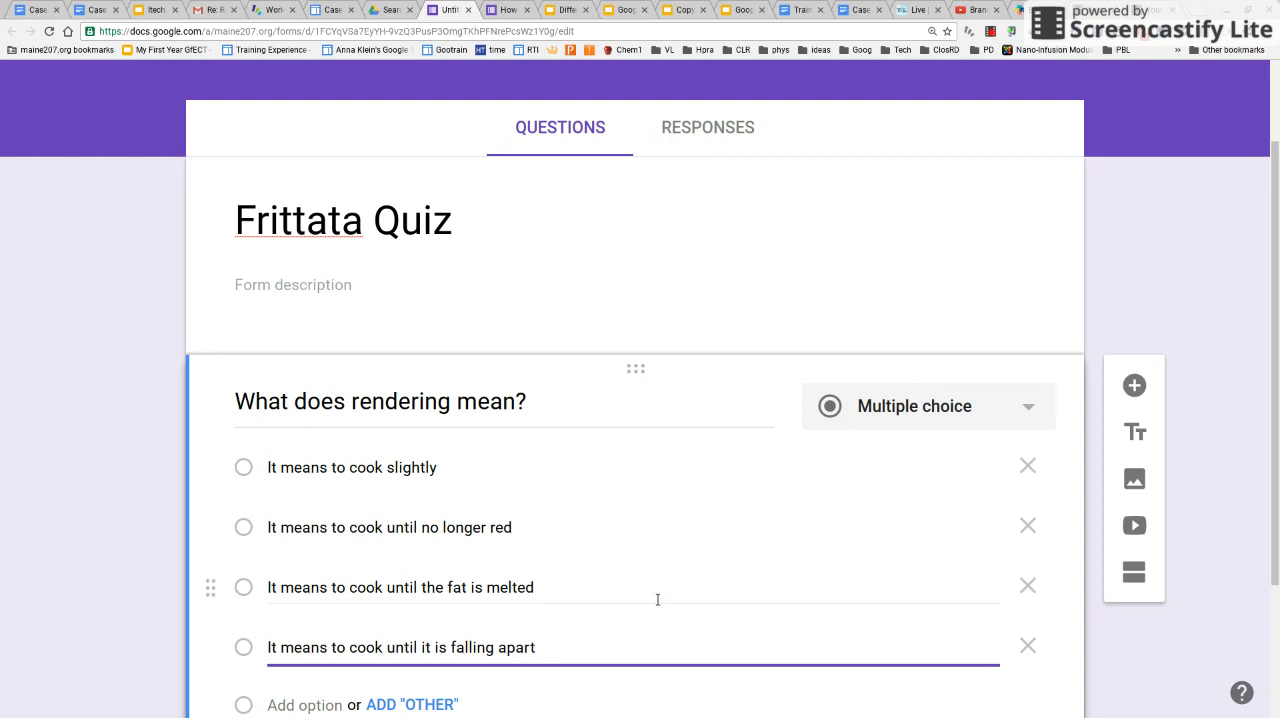
# Add a new section after the rendering question
pyautogui.scroll(-1, 657, 599)
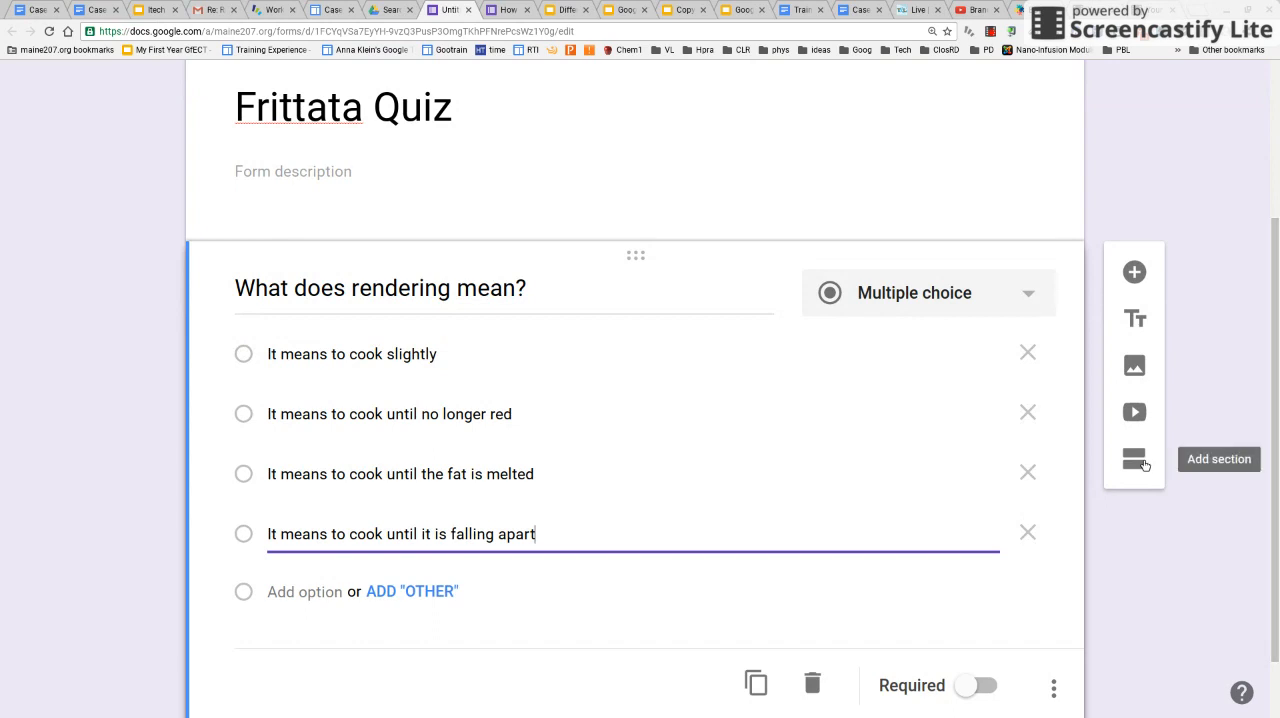
pyautogui.click(1134, 460)
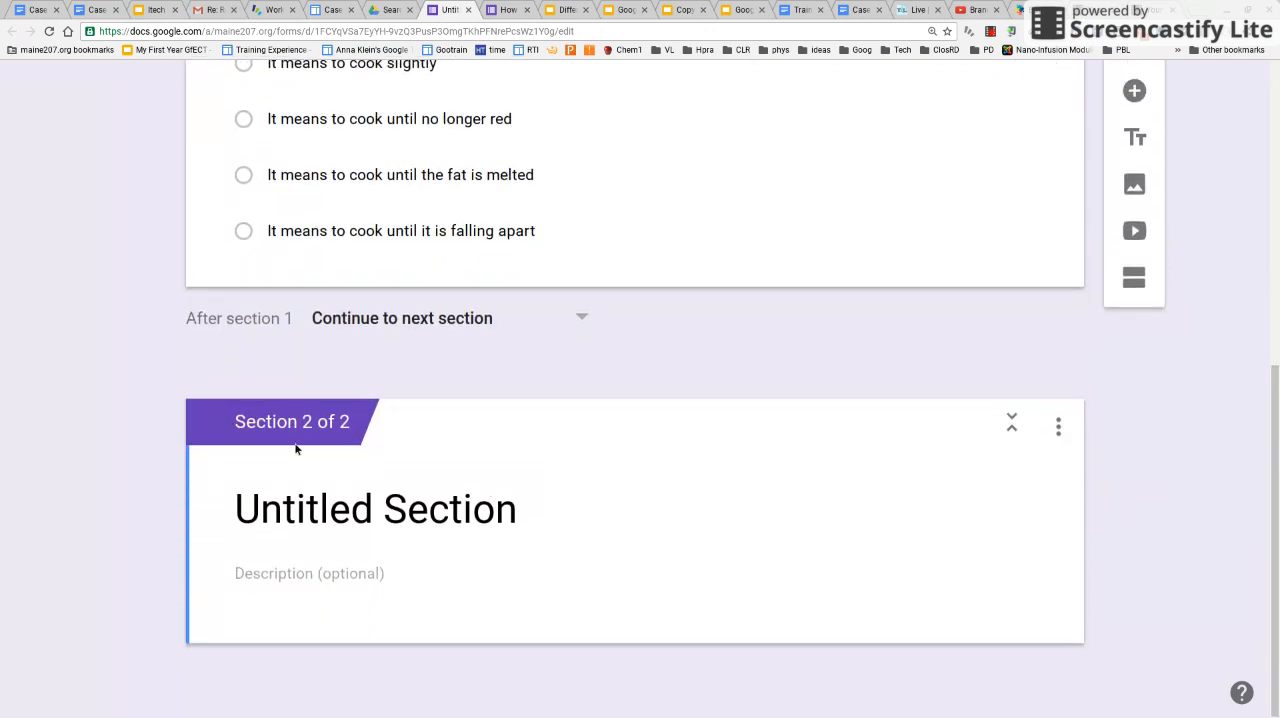
# Make the question "What does rendering mean?" required
pyautogui.scroll(3, 704, 348)
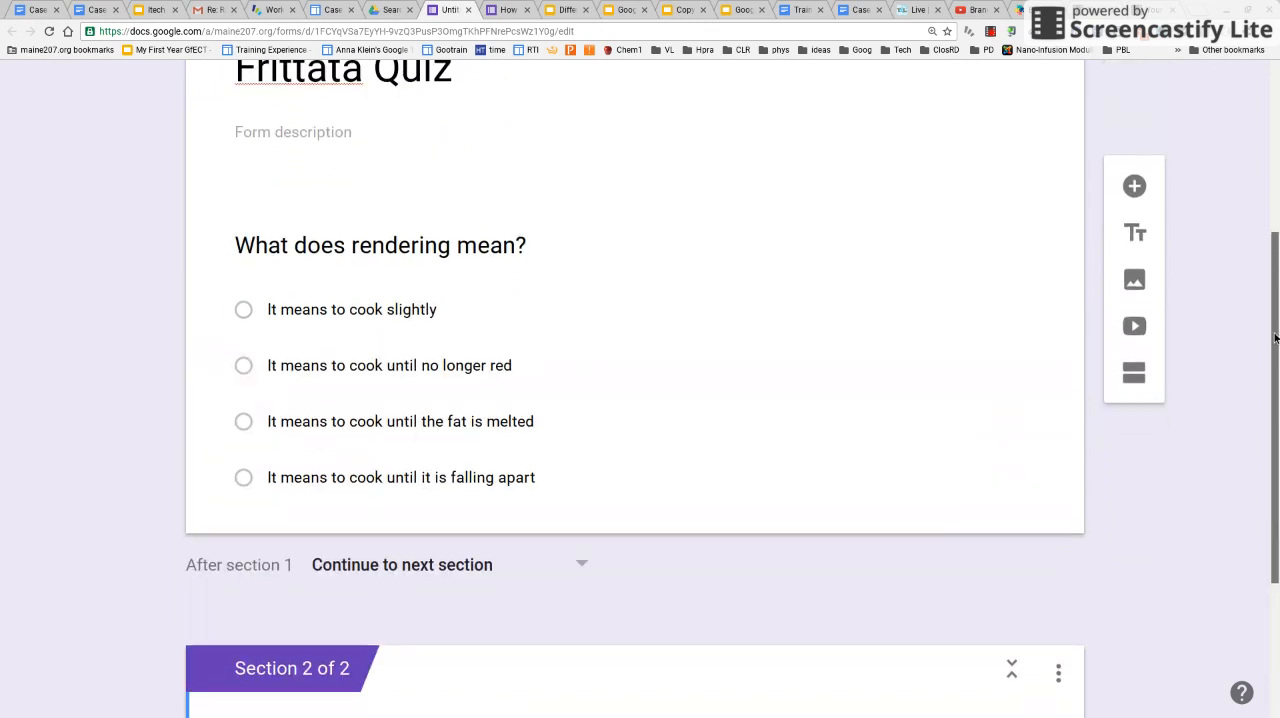
pyautogui.click(692, 349)
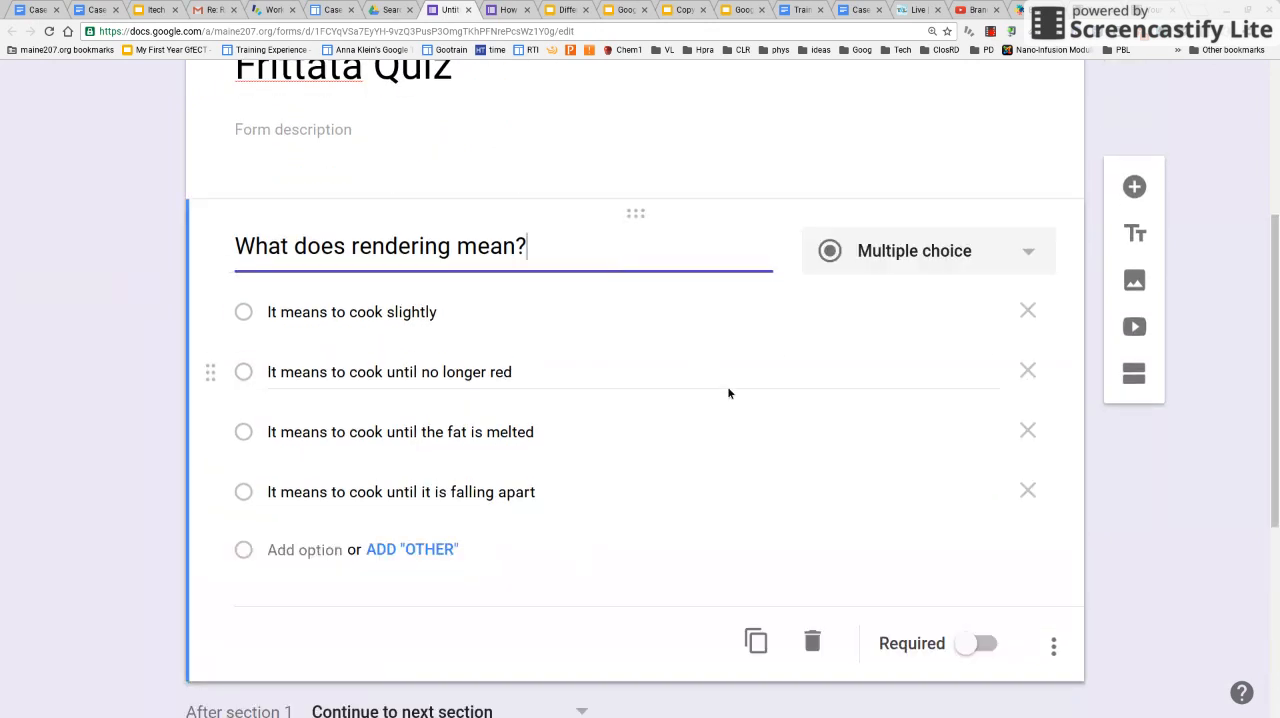
pyautogui.click(970, 652)
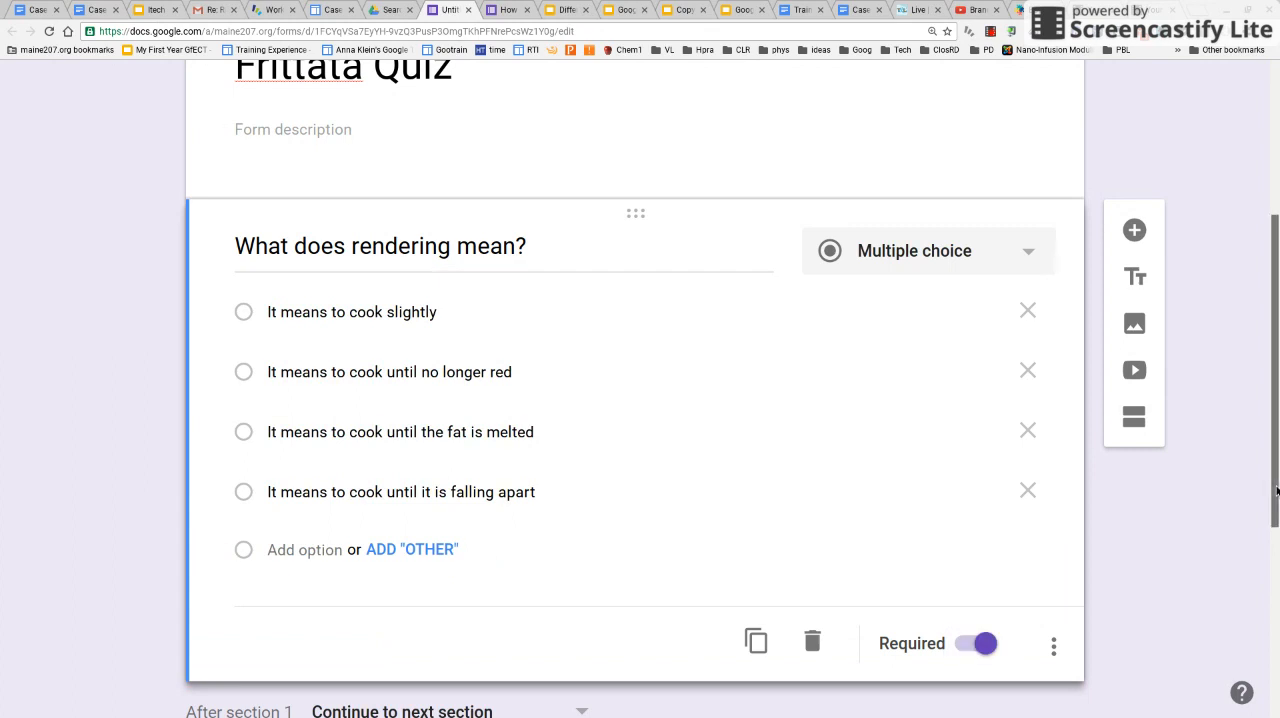
# Enable "Go to section based on answer" for the rendering question and view the destinations offered for the "fat is melted" option
pyautogui.scroll(-1, 1276, 537)
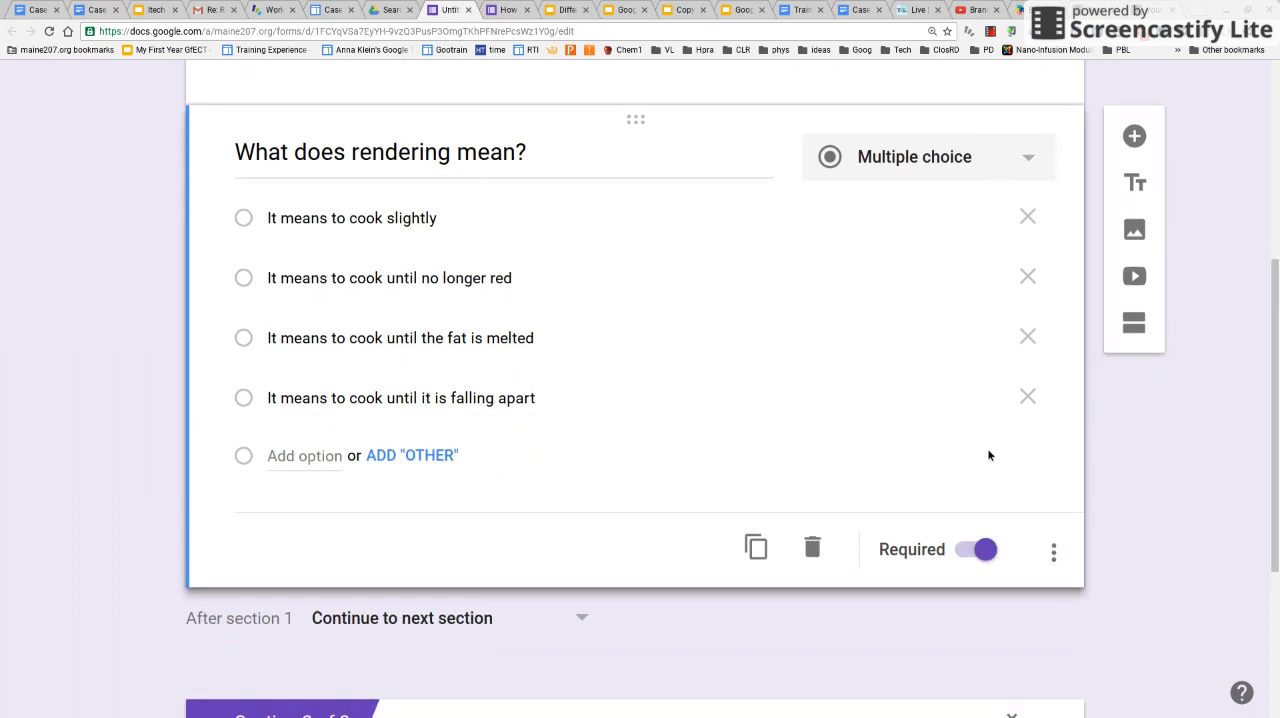
pyautogui.click(1058, 551)
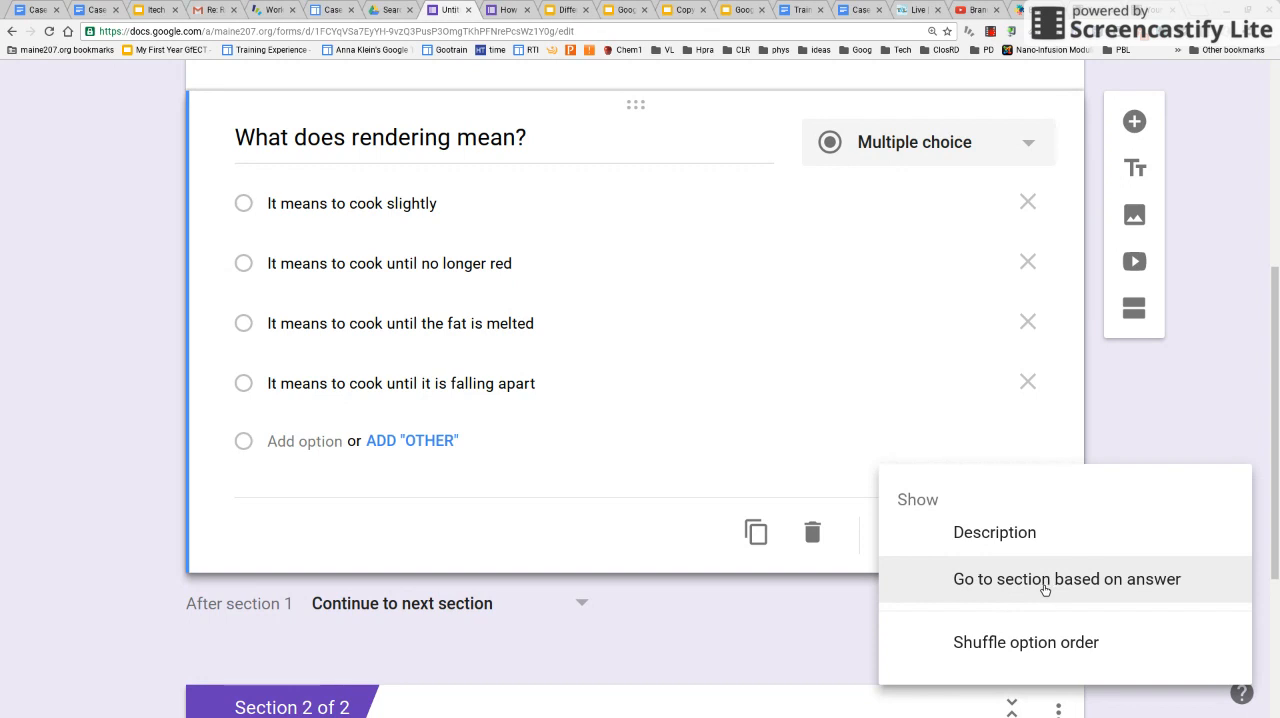
pyautogui.click(1044, 588)
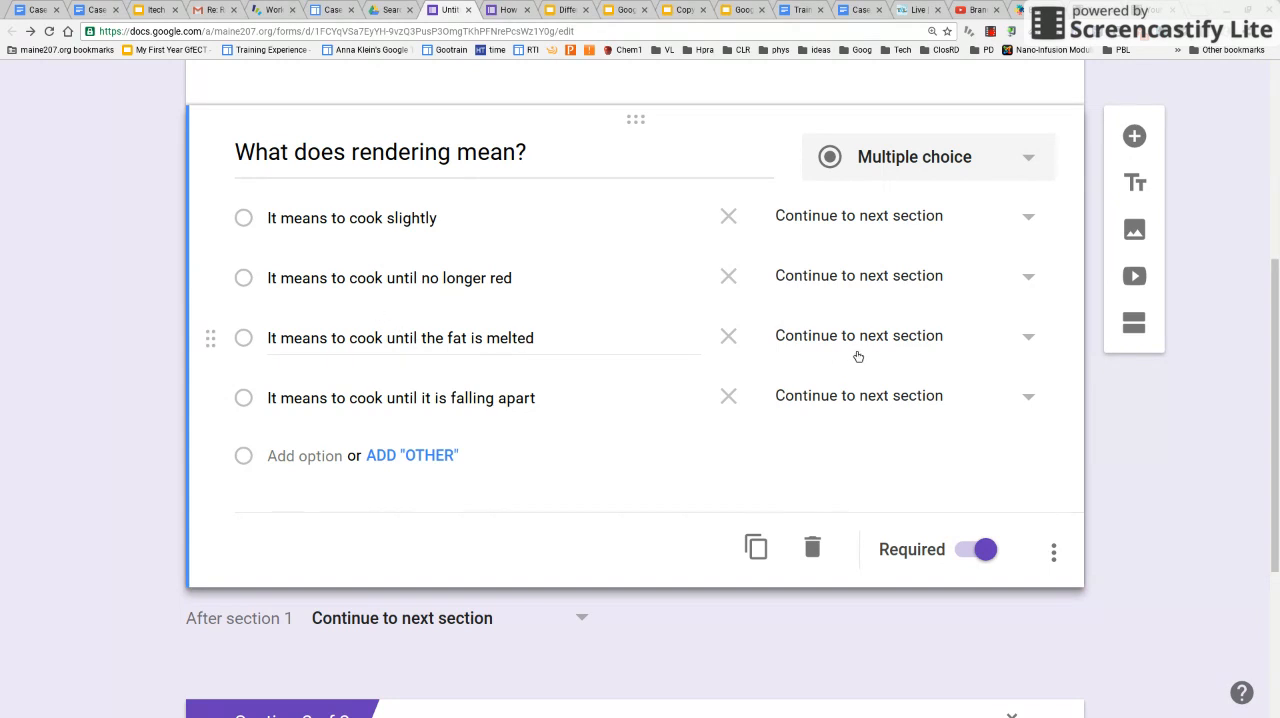
pyautogui.click(1030, 338)
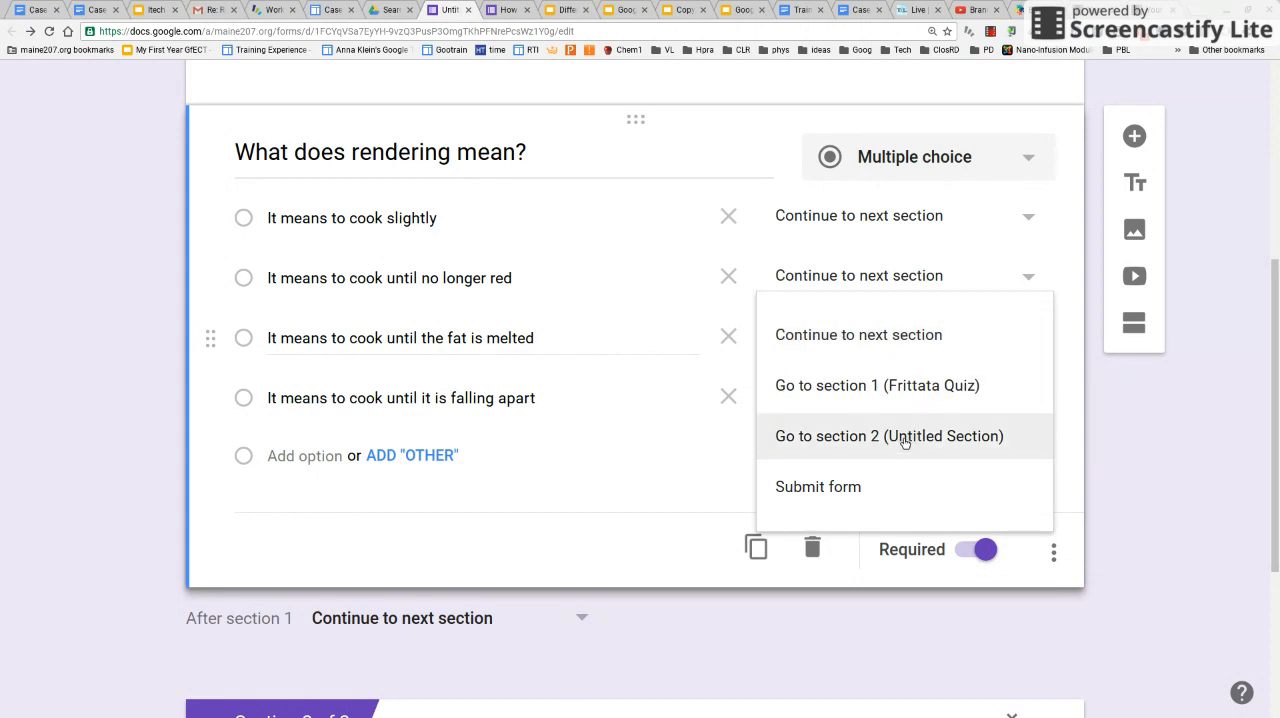
pyautogui.click(1068, 296)
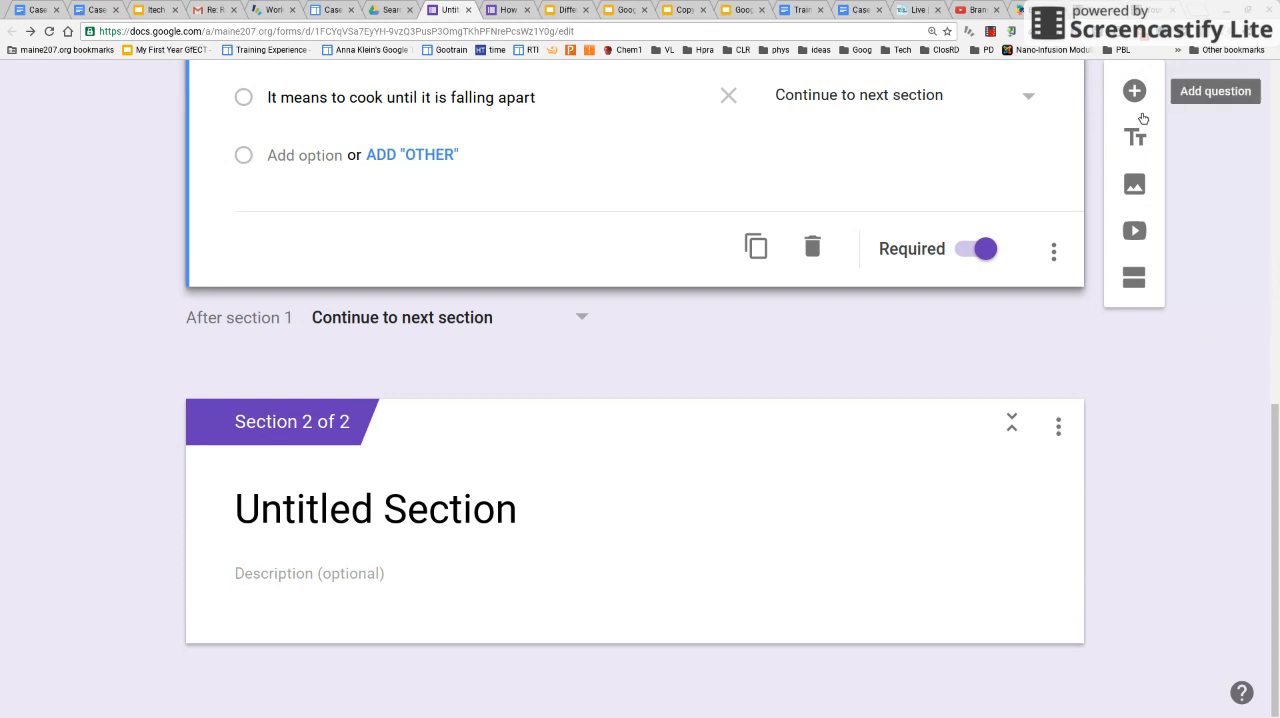
# Add another section directly after section 1, and reopen the rendering question for editing
pyautogui.click(1136, 285)
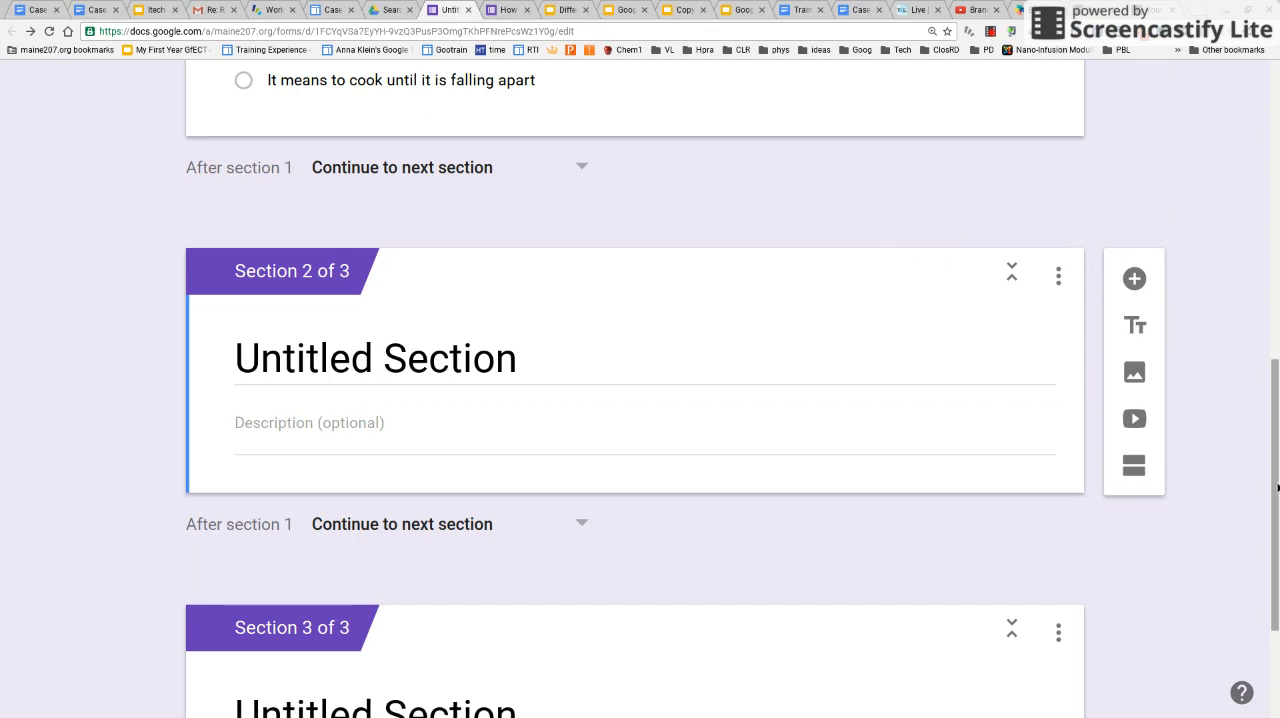
pyautogui.moveTo(1275, 487); pyautogui.dragTo(1275, 311)
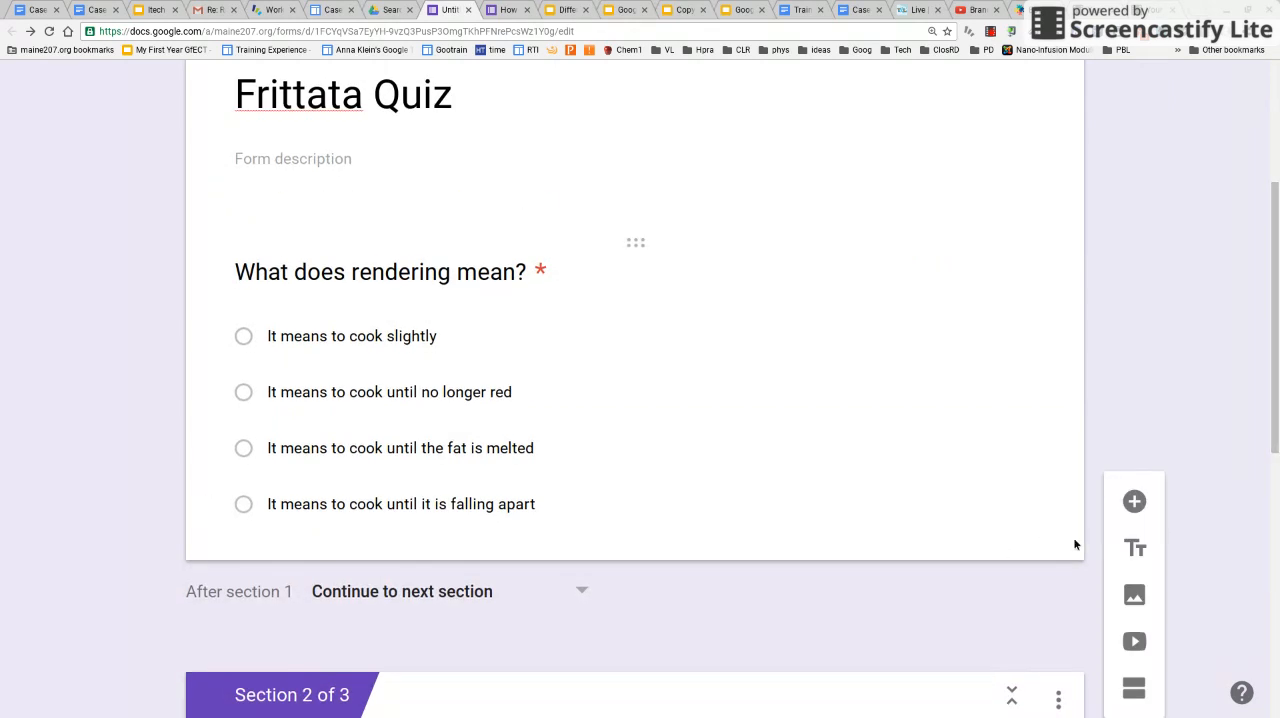
pyautogui.moveTo(1275, 449); pyautogui.dragTo(1275, 457)
pyautogui.click(689, 478)
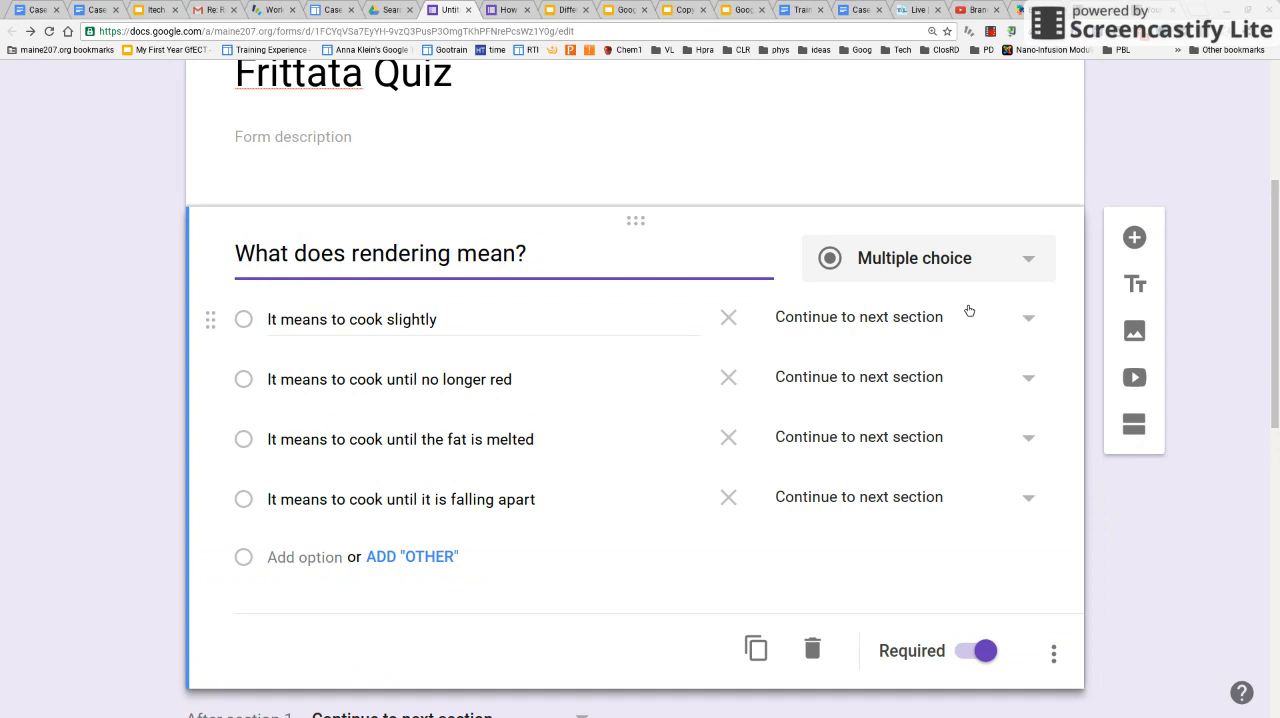
# Route the "fat is melted" answer of the rendering question to section 3 and the other three answers to section 2
pyautogui.click(1033, 445)
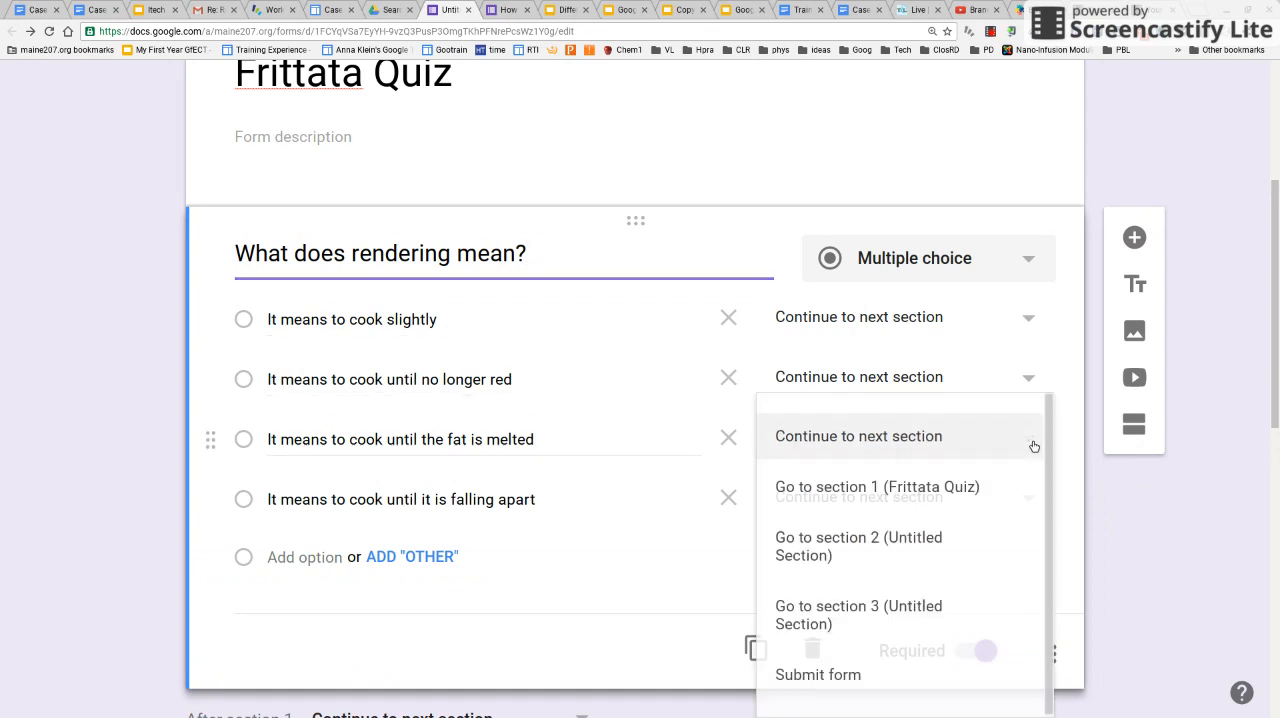
pyautogui.click(932, 608)
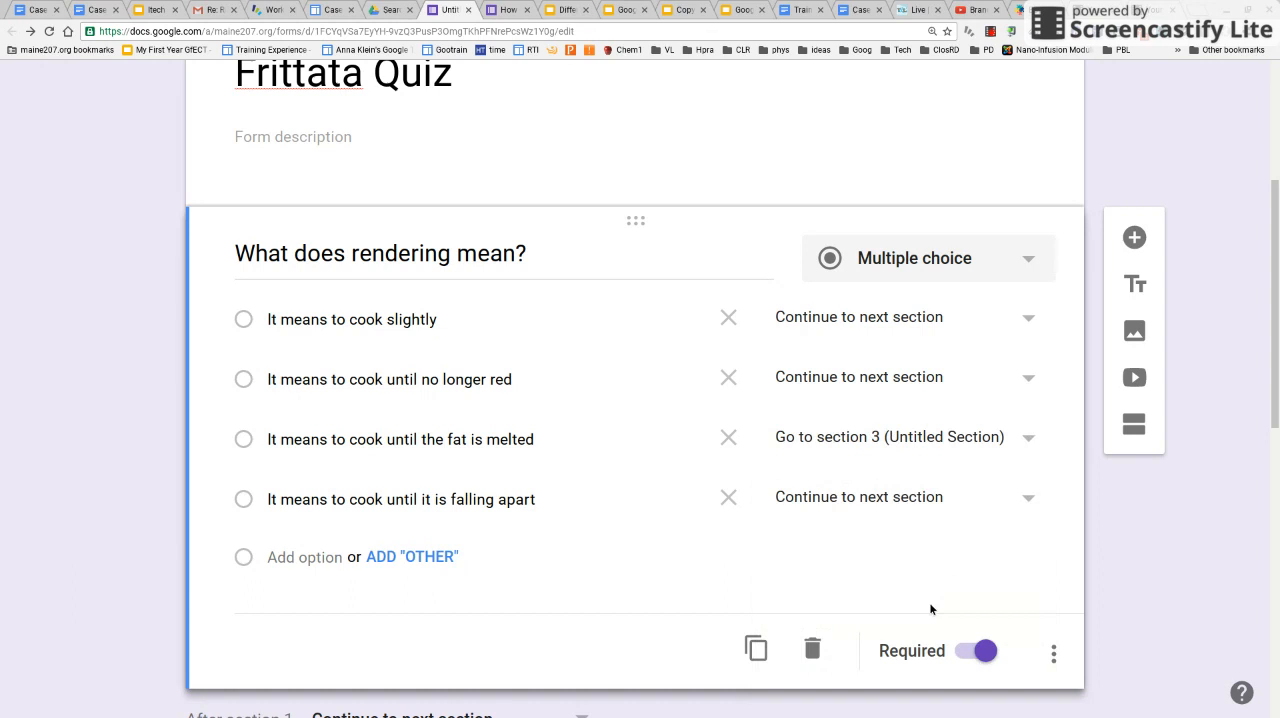
pyautogui.click(1030, 320)
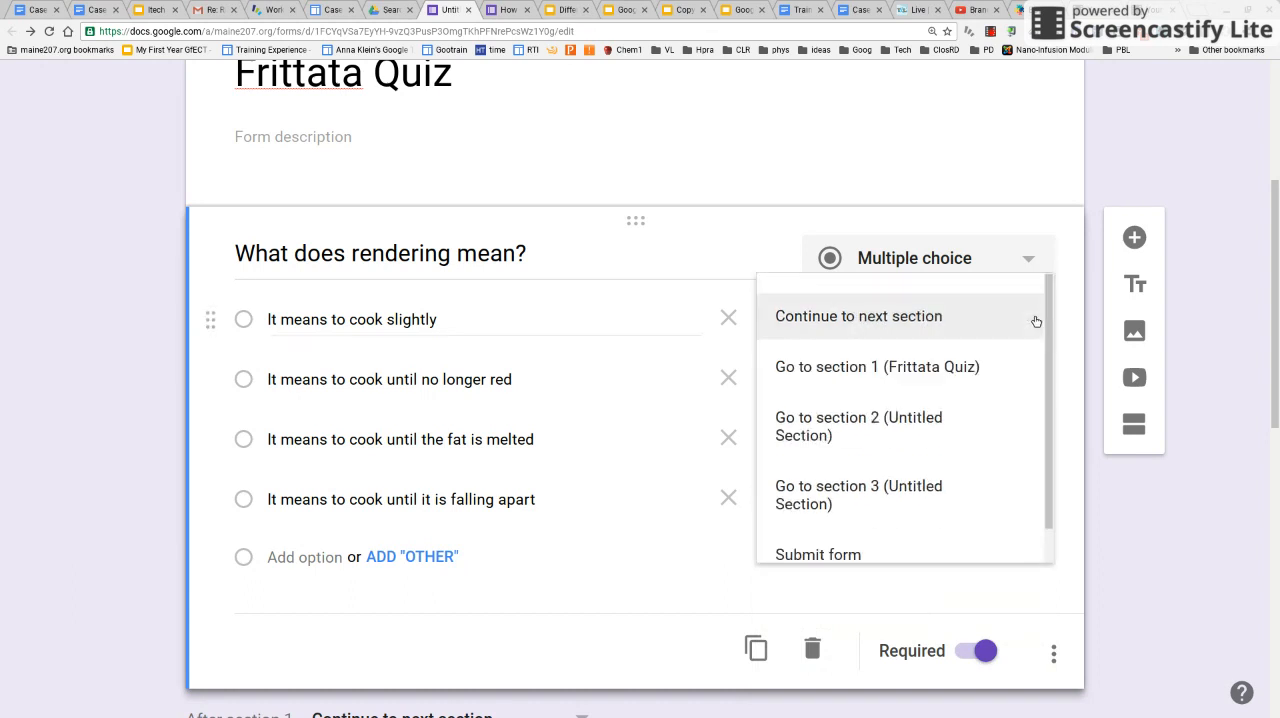
pyautogui.click(988, 413)
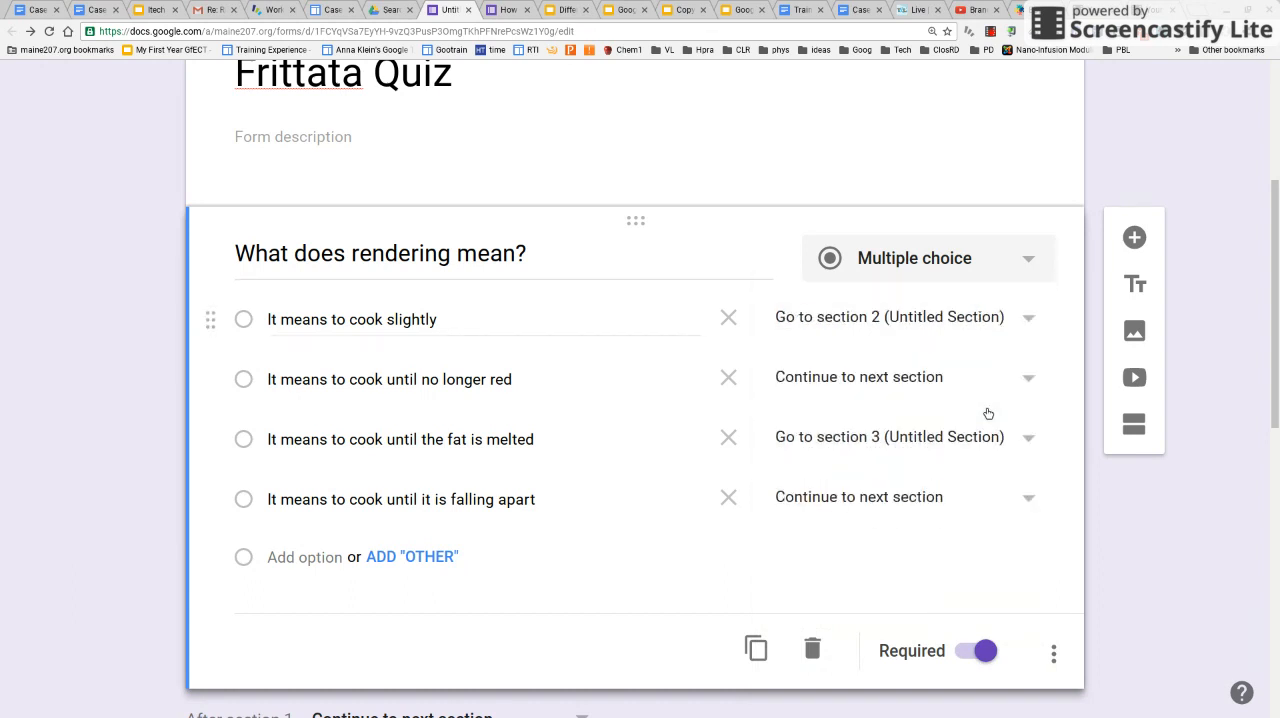
pyautogui.click(1031, 380)
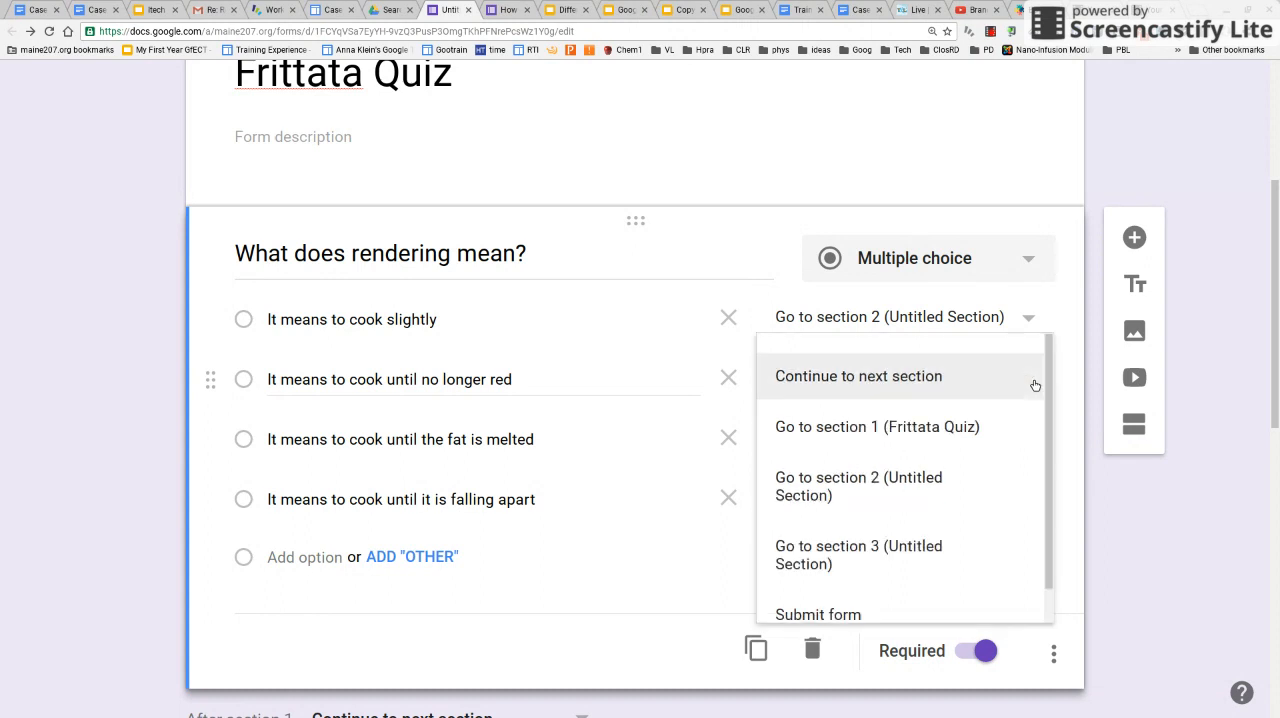
pyautogui.click(999, 487)
pyautogui.click(1030, 500)
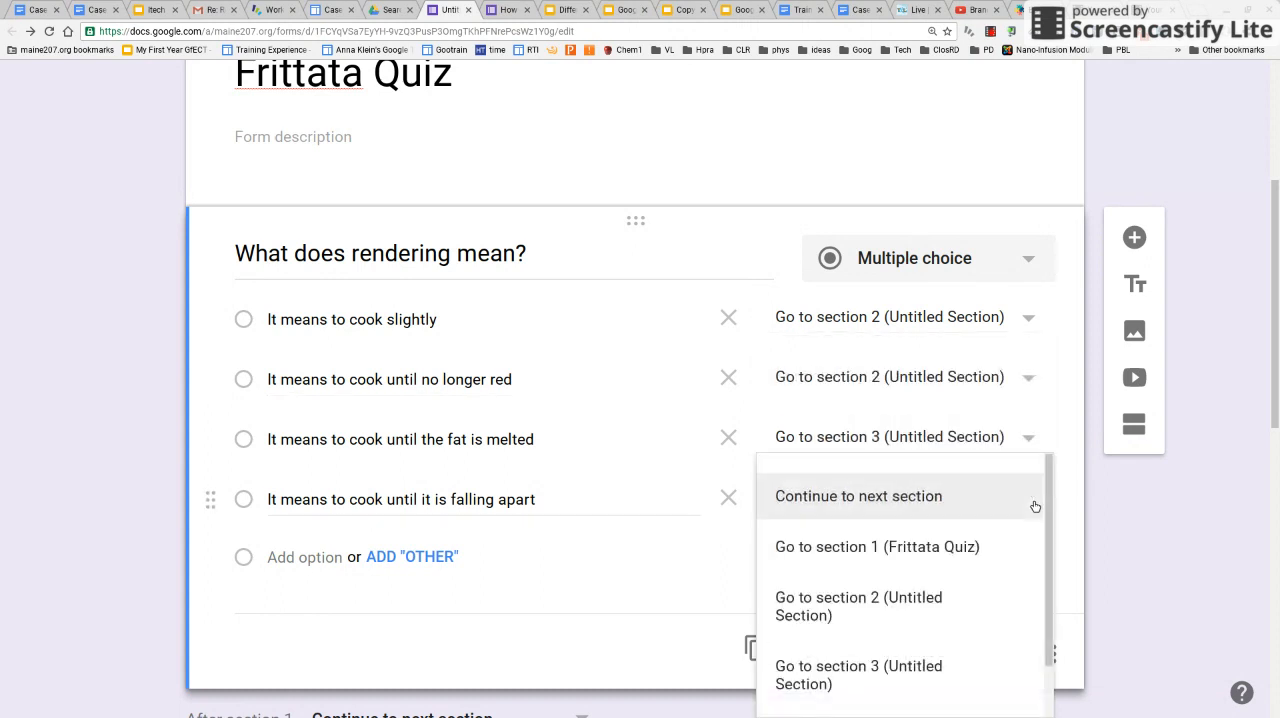
pyautogui.click(1008, 591)
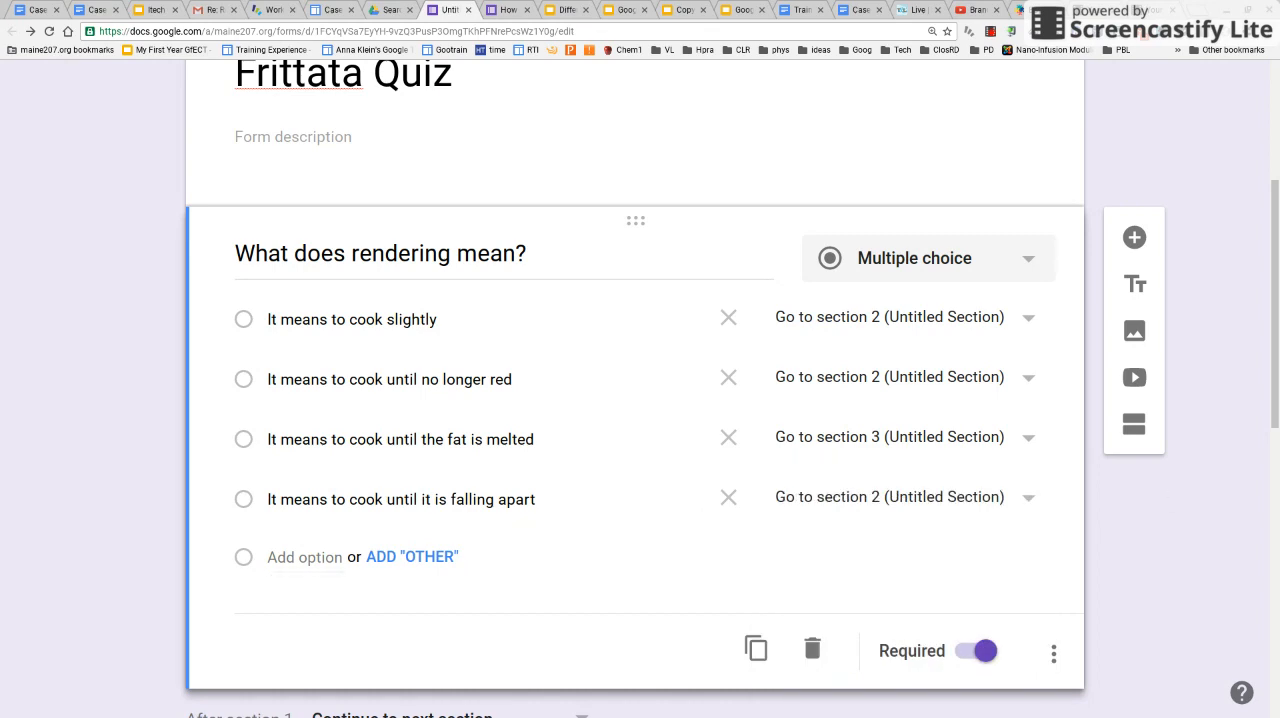
# Title the second section "Section 2" and add a blank multiple-choice question to it
pyautogui.moveTo(1276, 406); pyautogui.dragTo(1276, 562)
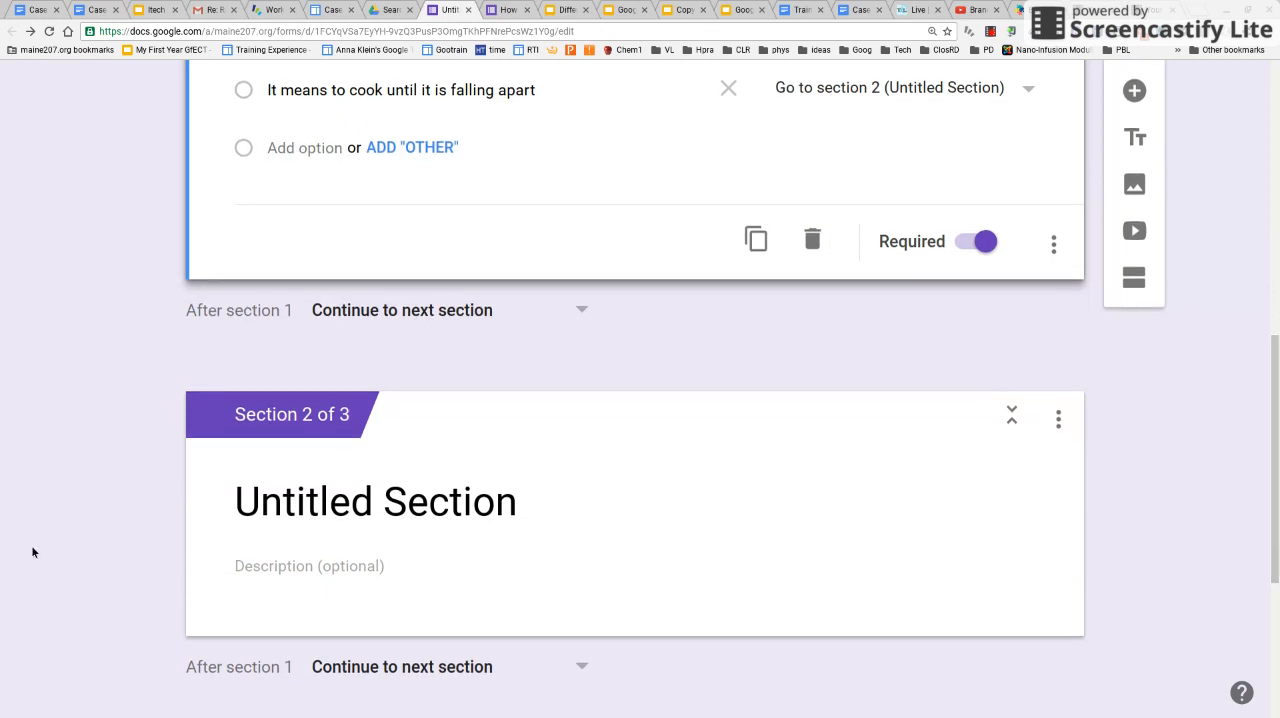
pyautogui.click(412, 500)
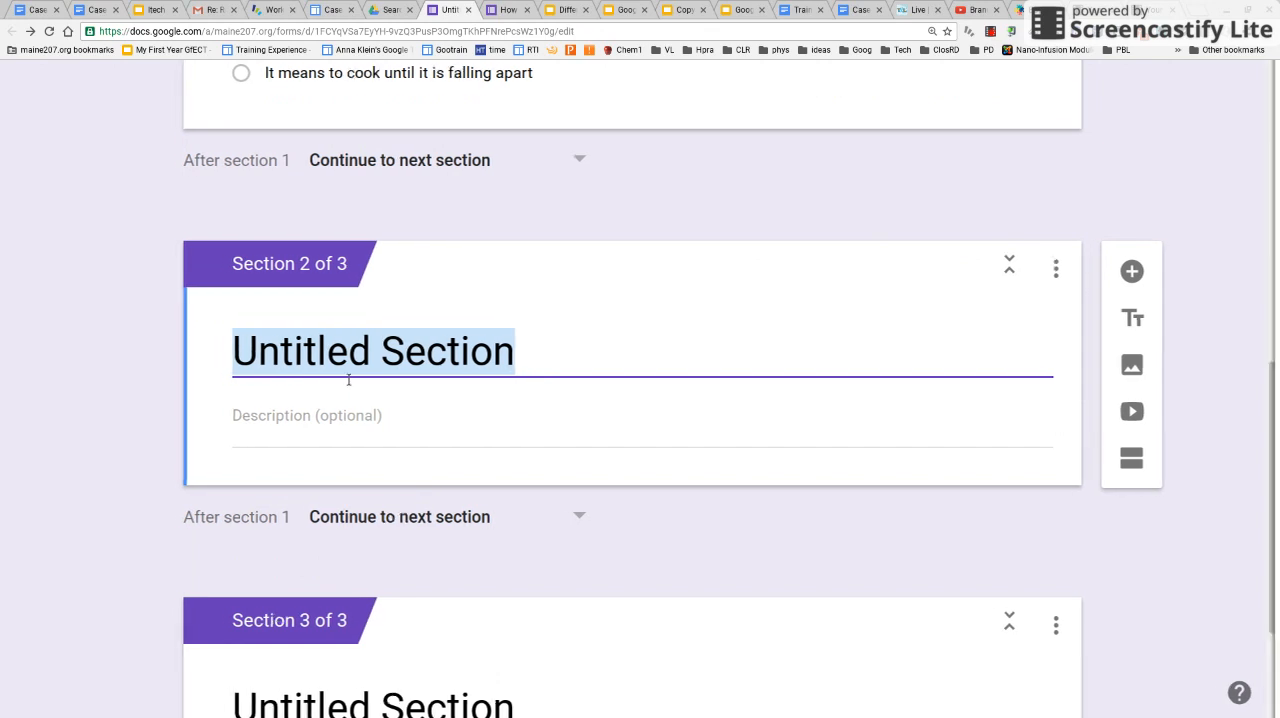
pyautogui.write('Section')
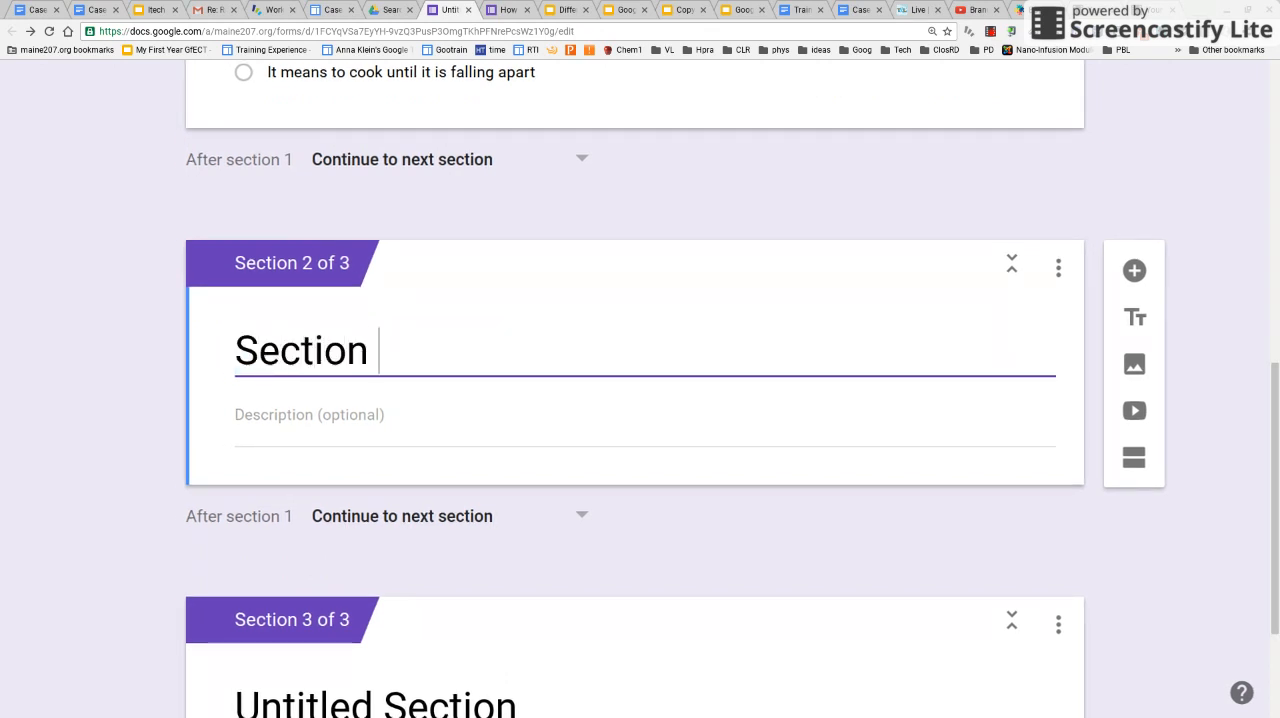
pyautogui.write(' 2')
pyautogui.click(860, 445)
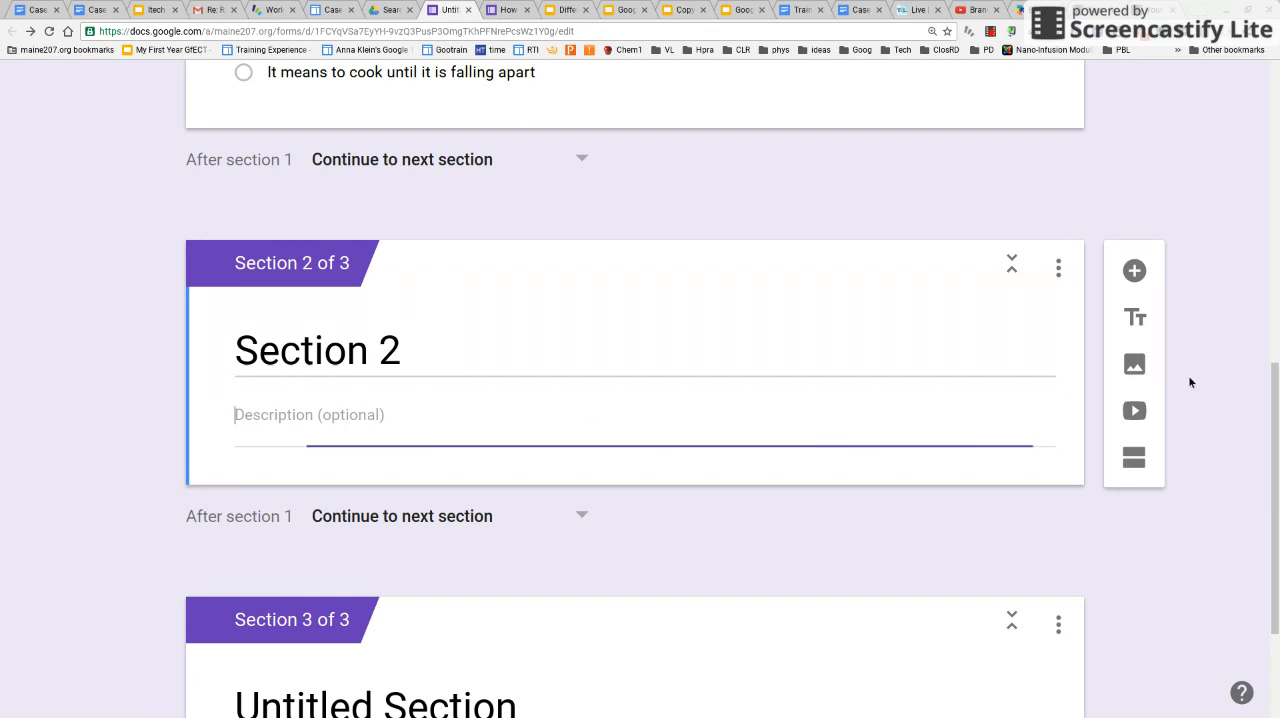
pyautogui.click(1135, 271)
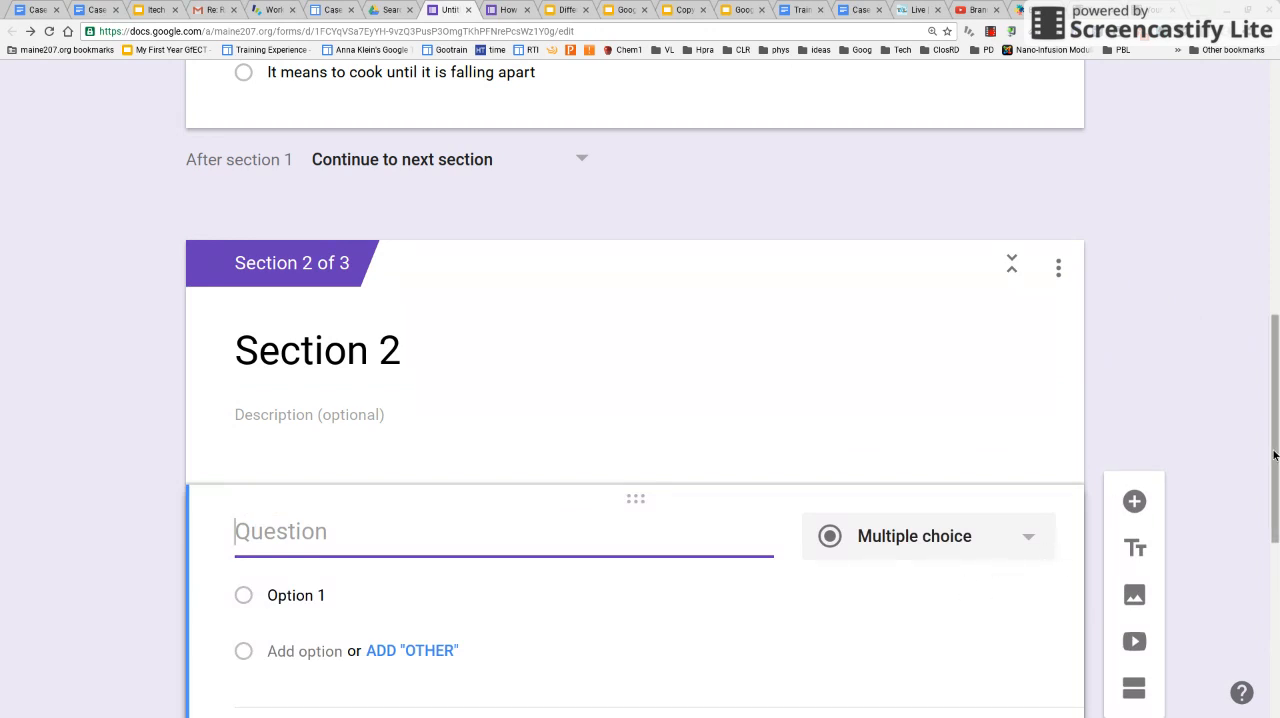
pyautogui.moveTo(1275, 455); pyautogui.dragTo(1275, 495)
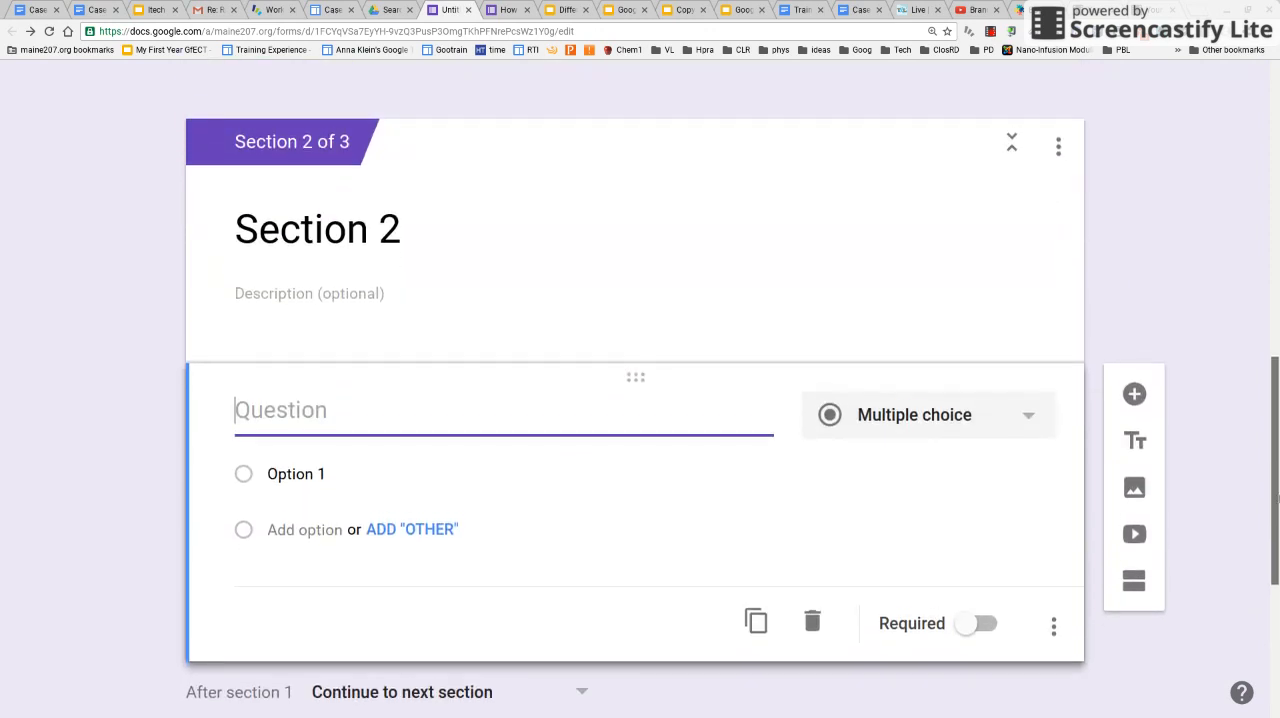
# Start adding a video directly below the Section 2 header and search YouTube for "rendering bacon"
pyautogui.click(837, 325)
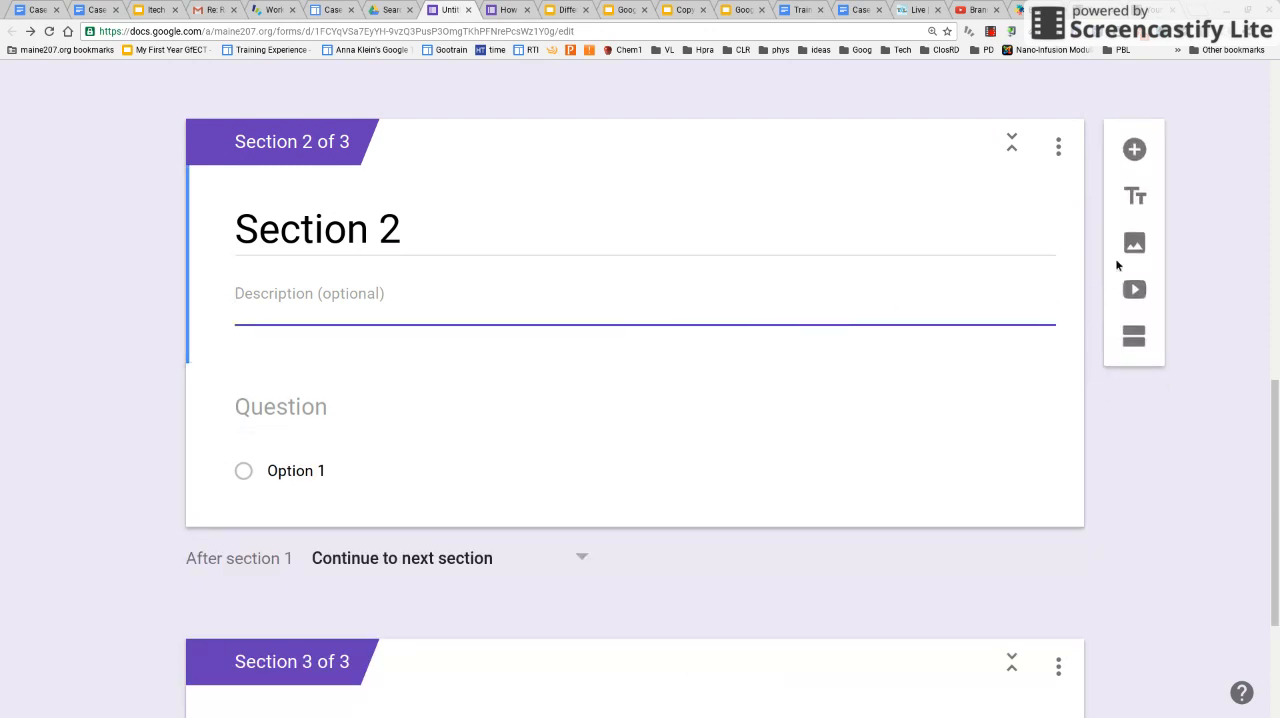
pyautogui.click(1137, 290)
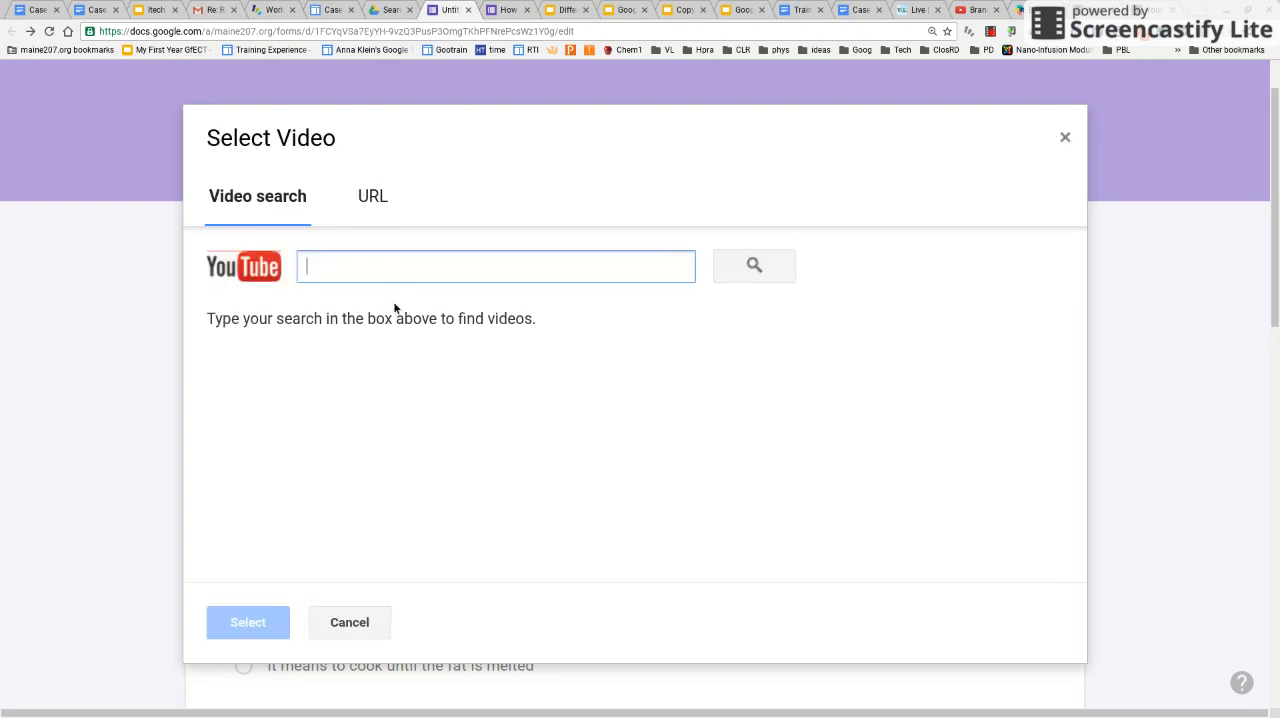
pyautogui.write('r')
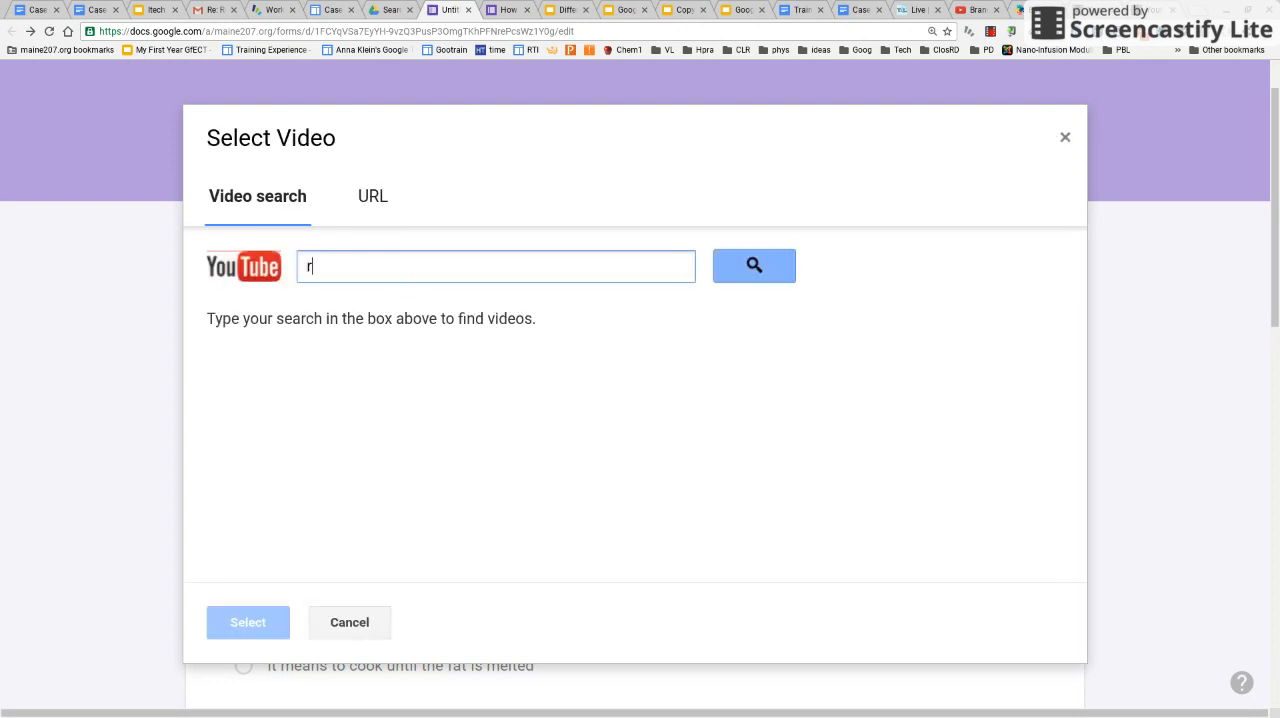
pyautogui.write('enderin')
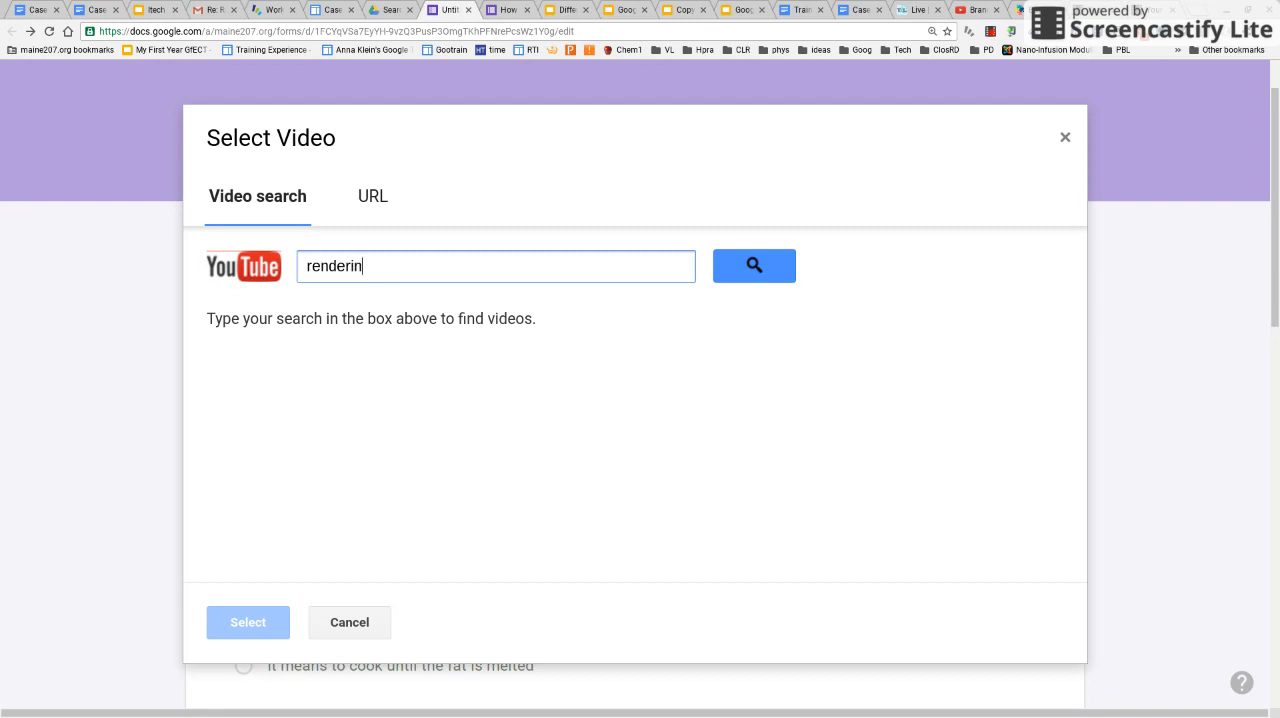
pyautogui.write('g bacon')
pyautogui.click(774, 264)
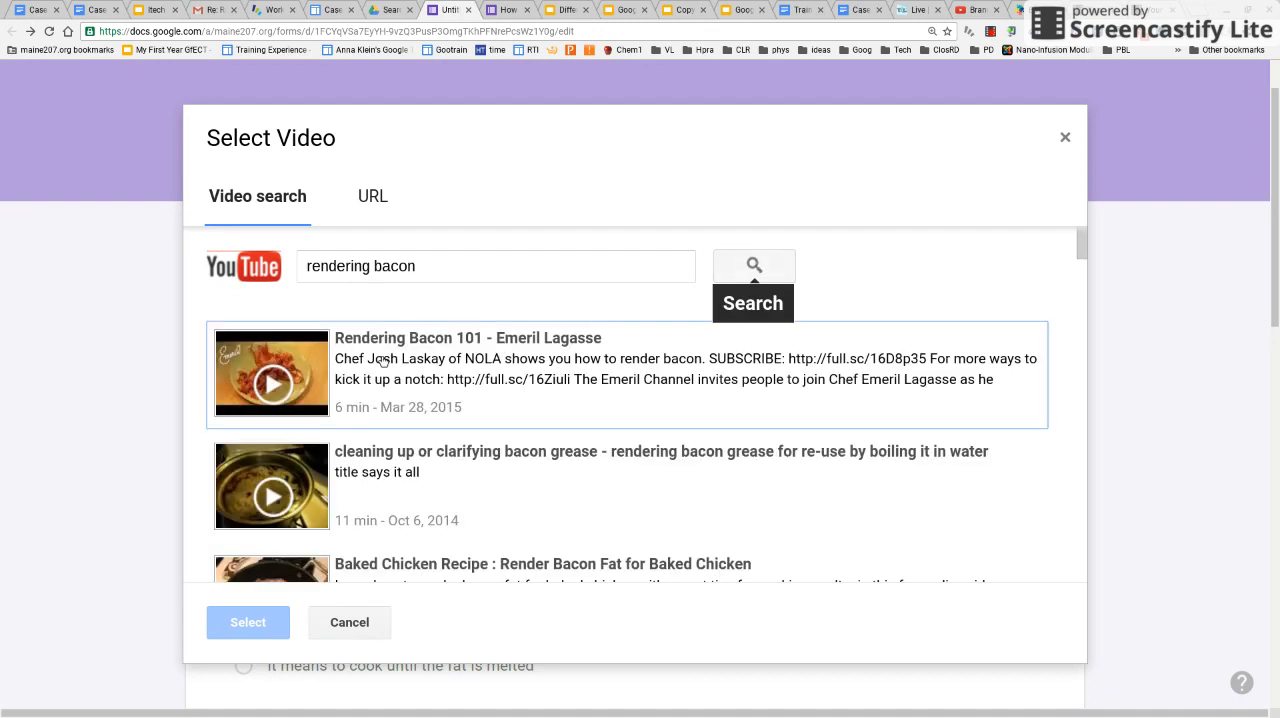
# Insert the video "Rendering Bacon 101 - Emeril Lagasse" into Section 2 and center it
pyautogui.click(382, 362)
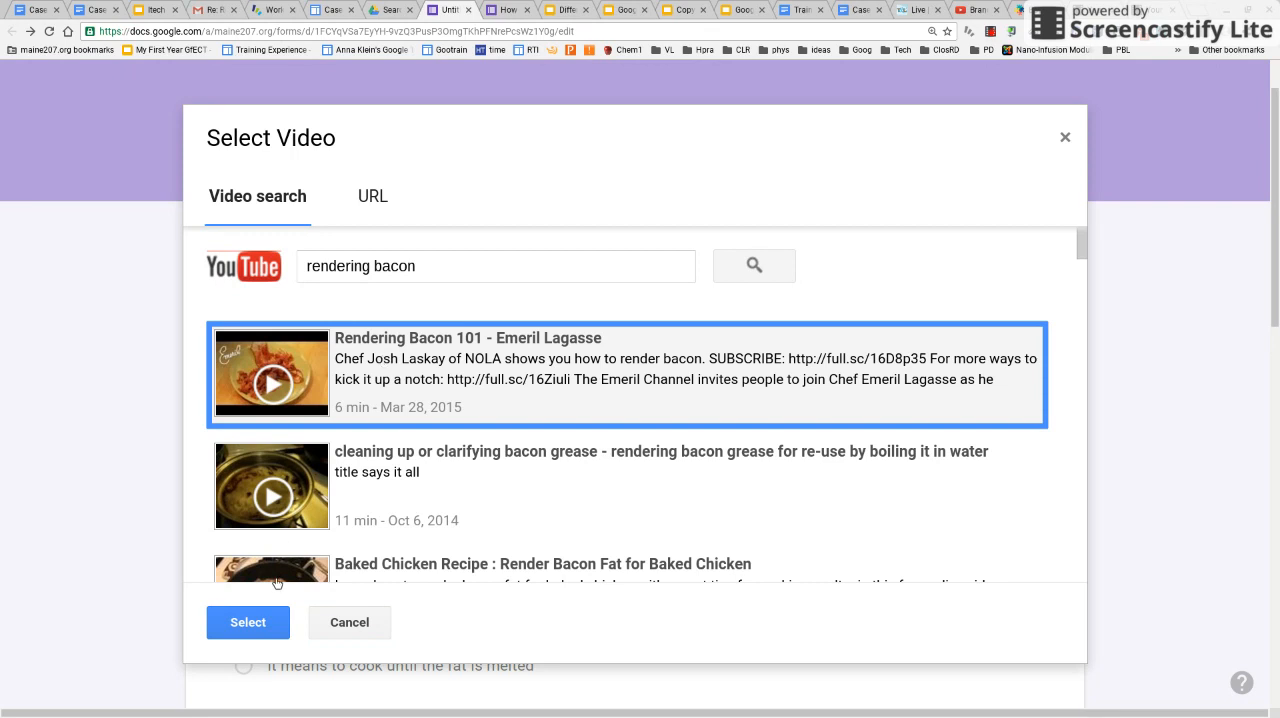
pyautogui.click(250, 624)
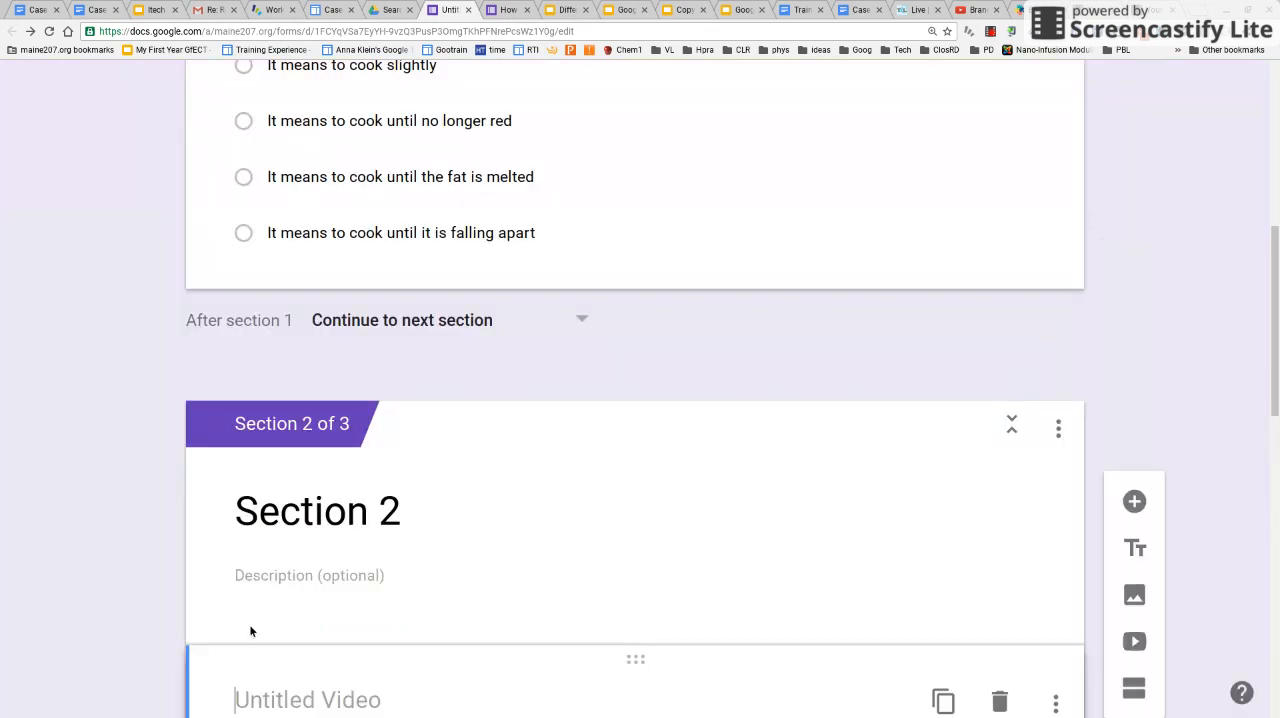
pyautogui.moveTo(1276, 269); pyautogui.dragTo(1267, 408)
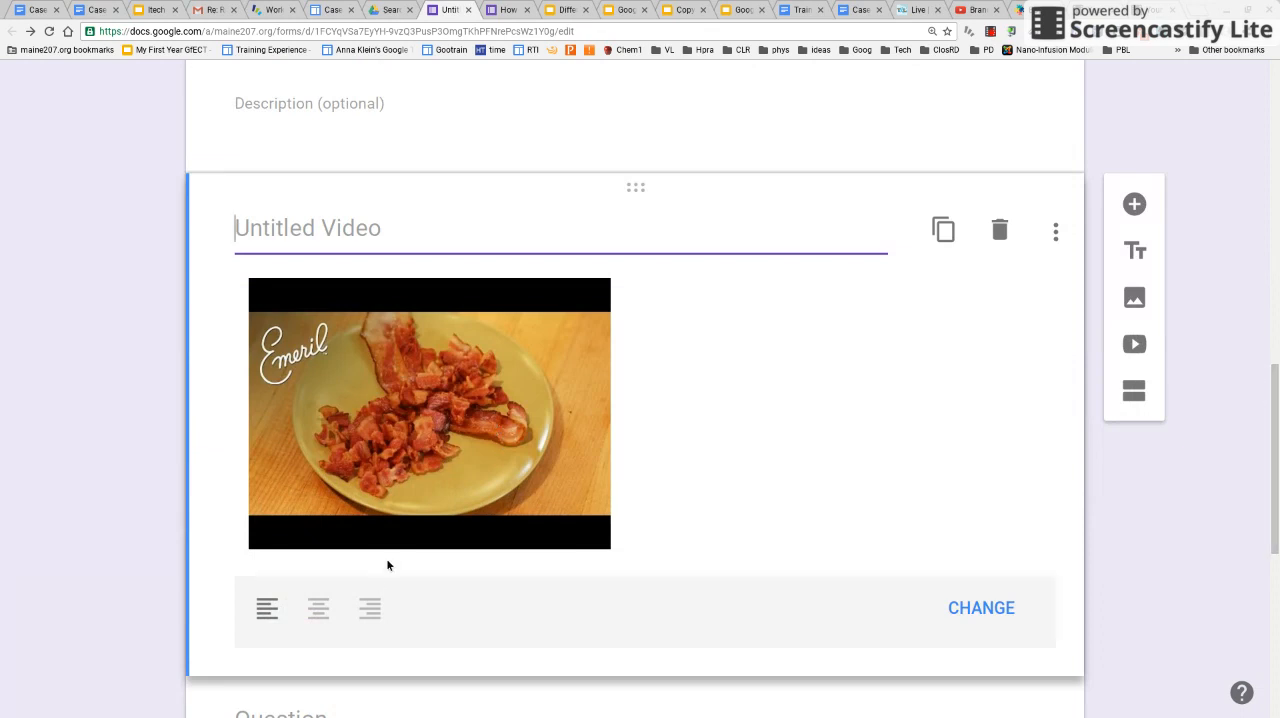
pyautogui.click(322, 617)
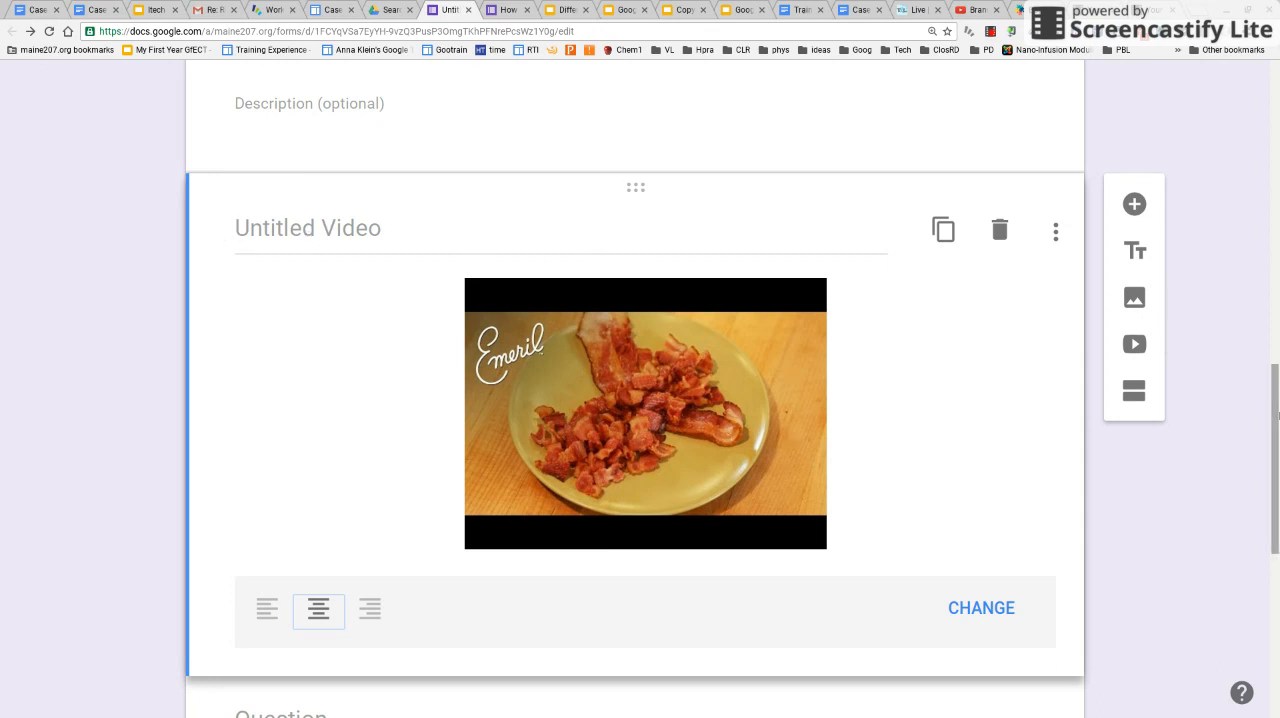
# Enter "What does rendering mean?" as the text of the blank question below the bacon video
pyautogui.scroll(-2, 1275, 411)
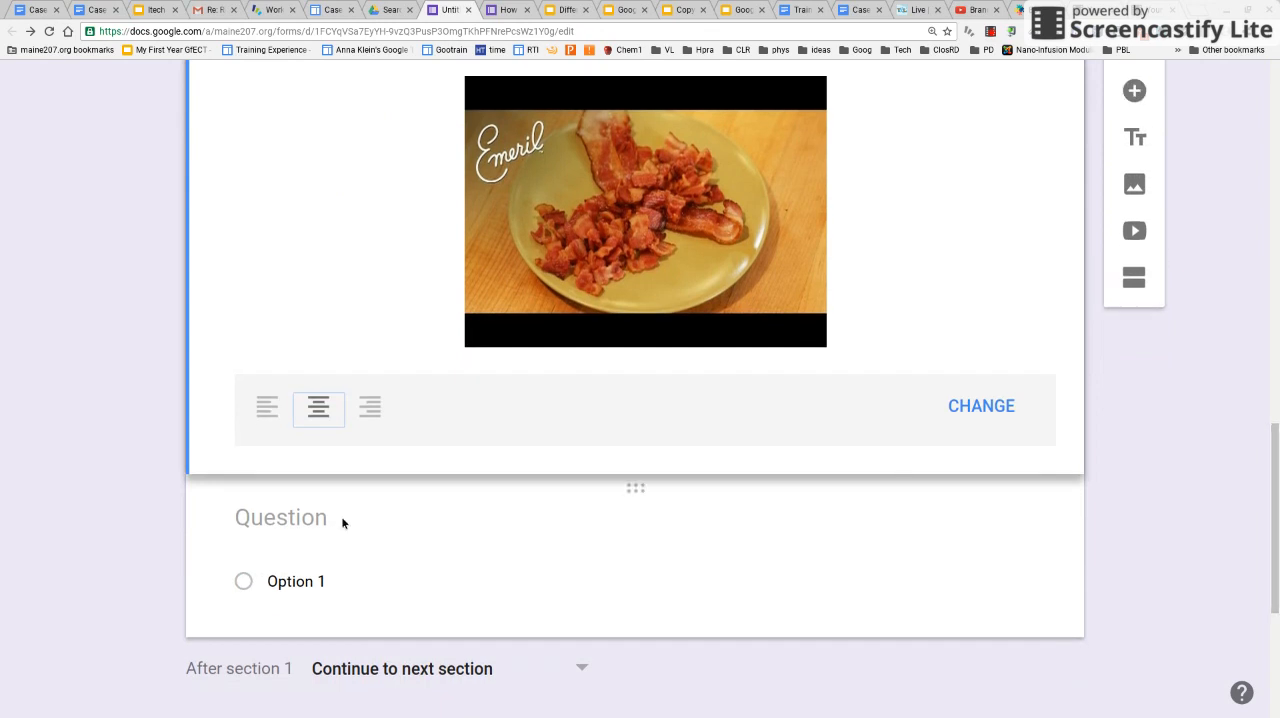
pyautogui.click(333, 517)
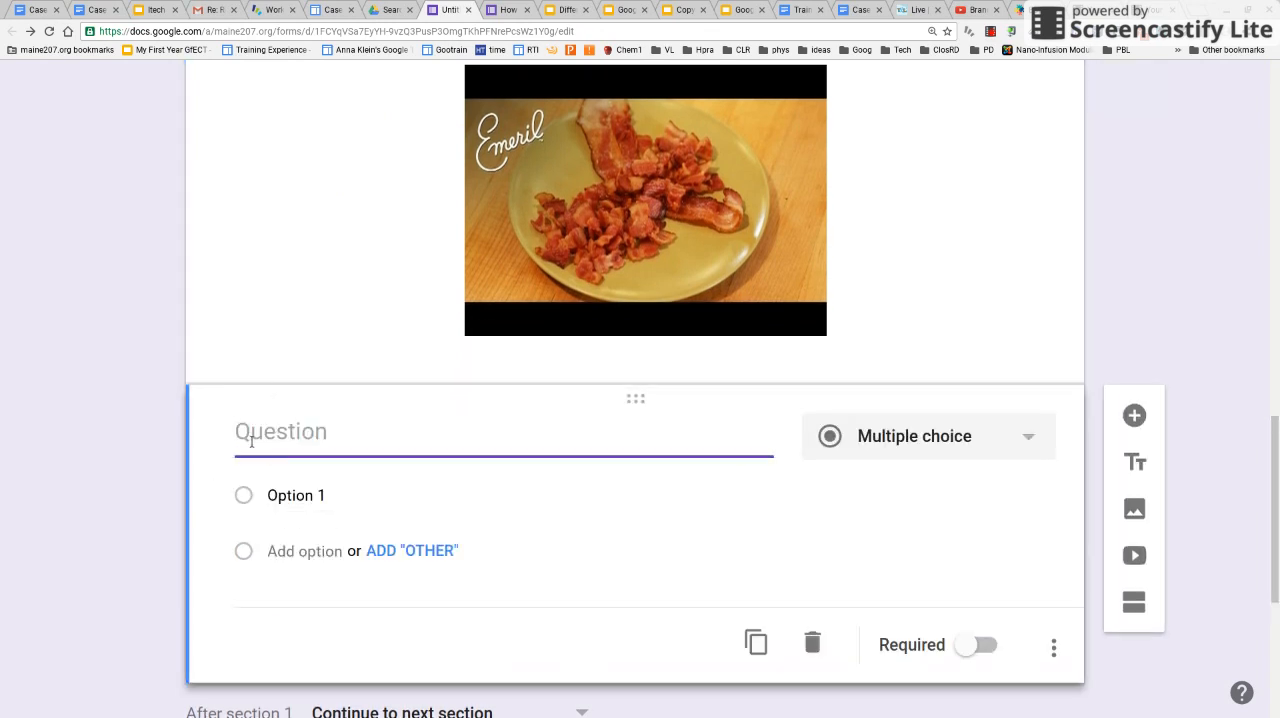
pyautogui.moveTo(1276, 458)
pyautogui.mouseDown()
pyautogui.moveTo(1277, 358)
pyautogui.moveTo(1277, 444)
pyautogui.mouseUp()
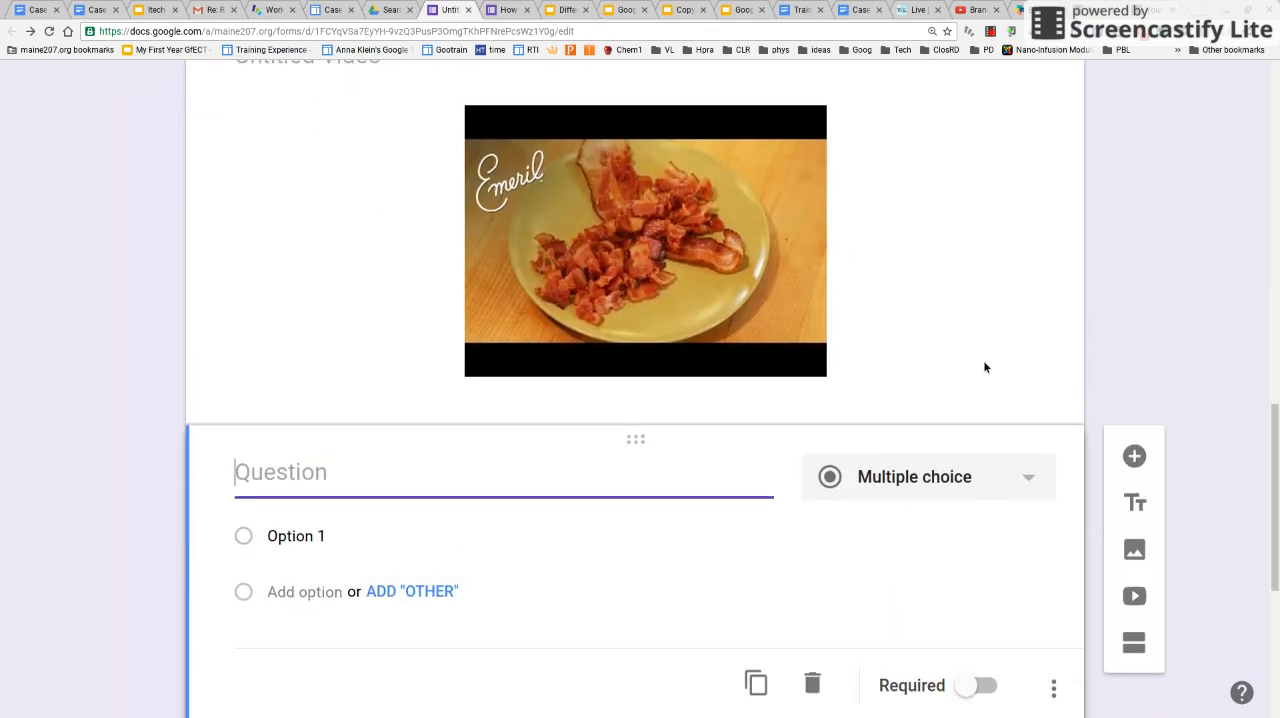
pyautogui.scroll(-1, 985, 368)
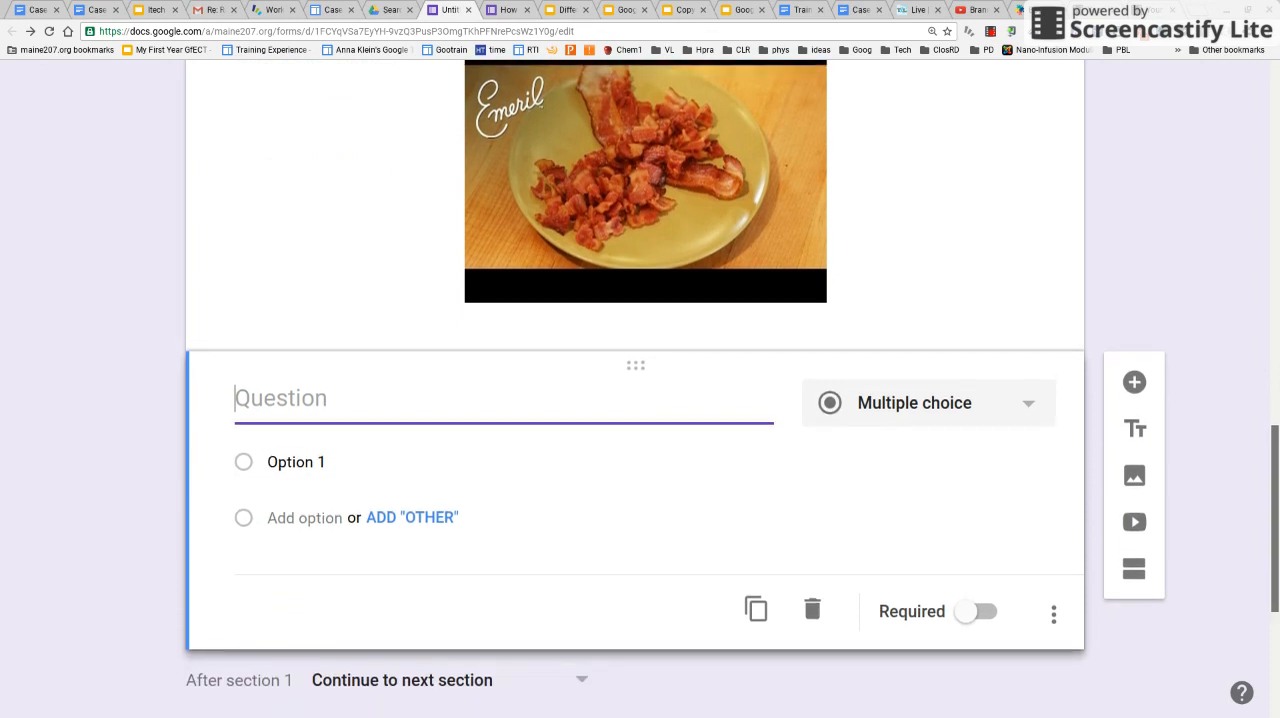
pyautogui.scroll(-1, 306, 418)
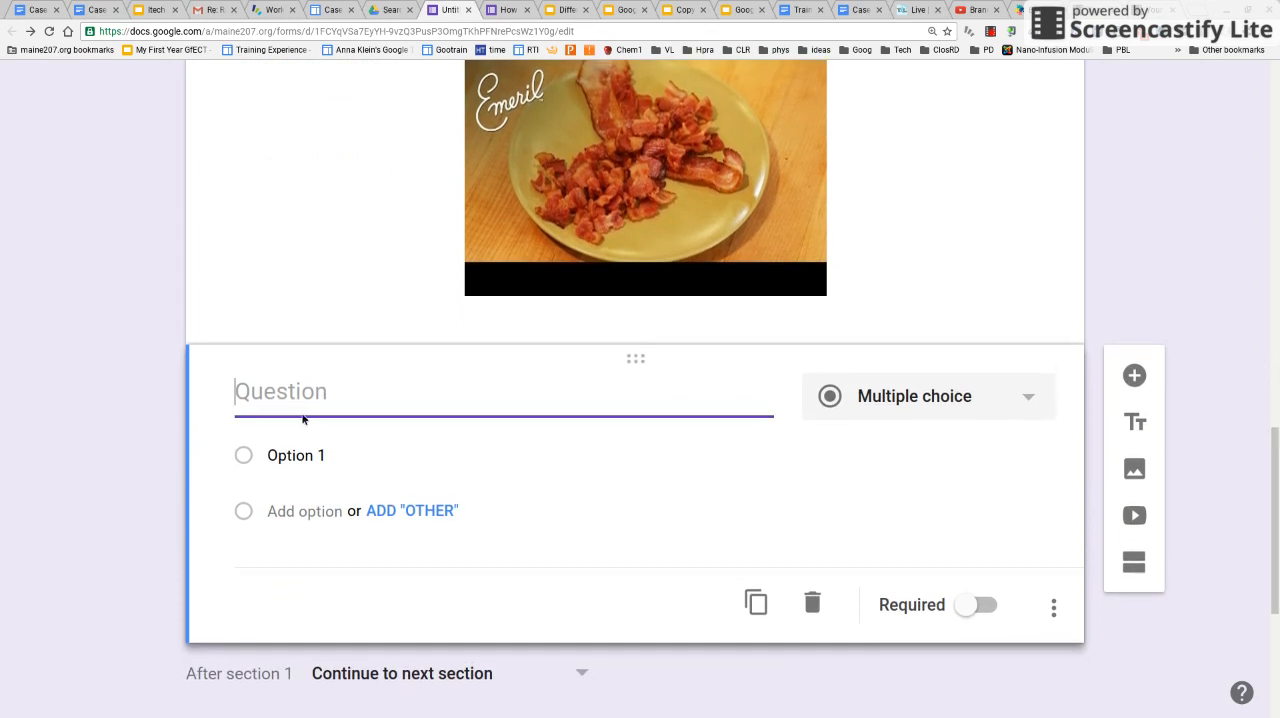
pyautogui.write('W')
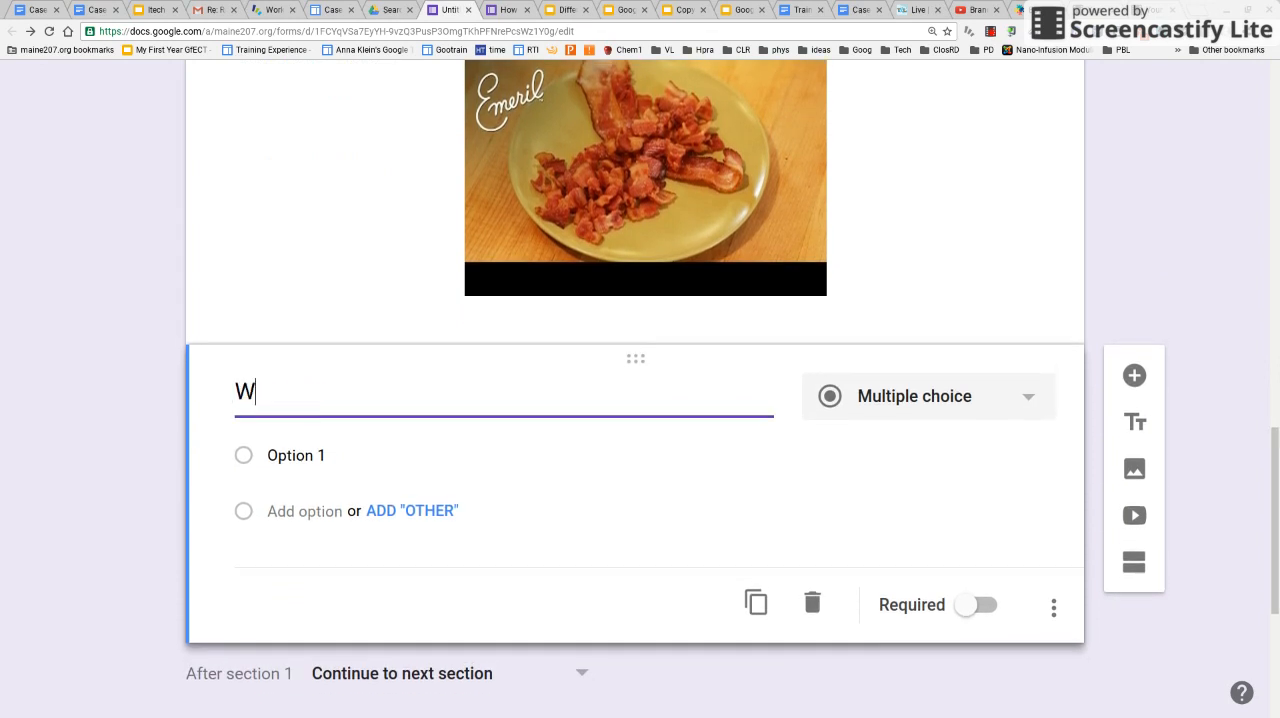
pyautogui.write('hat does render')
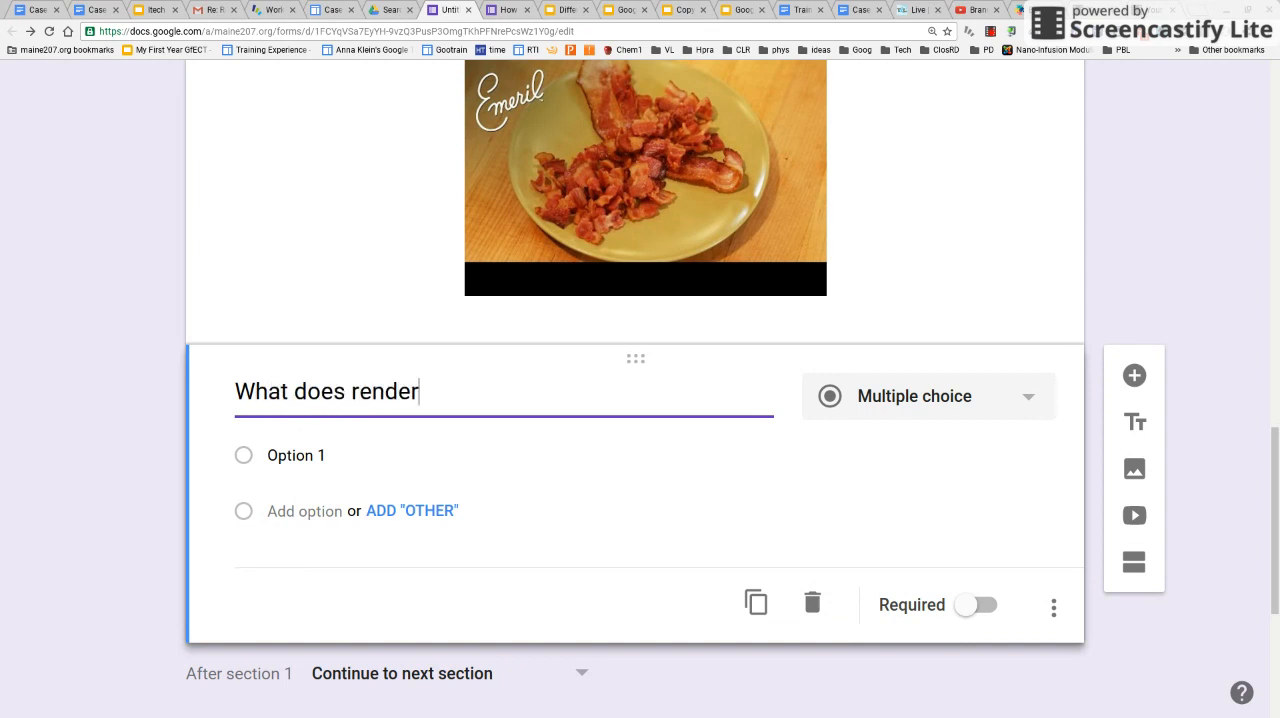
pyautogui.write('ing mean?')
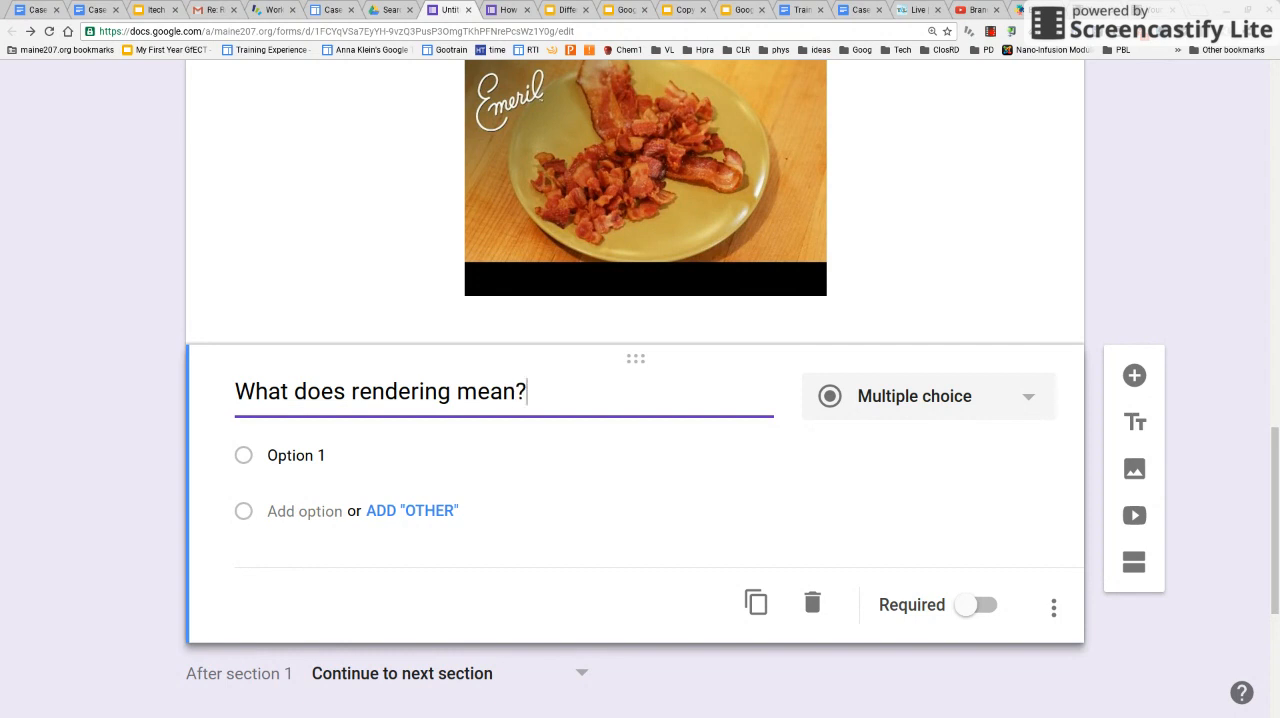
# Enter "It means to cook slightly" and "It means to cook until no longer red" as the rendering question's first two answer options
pyautogui.click(297, 458)
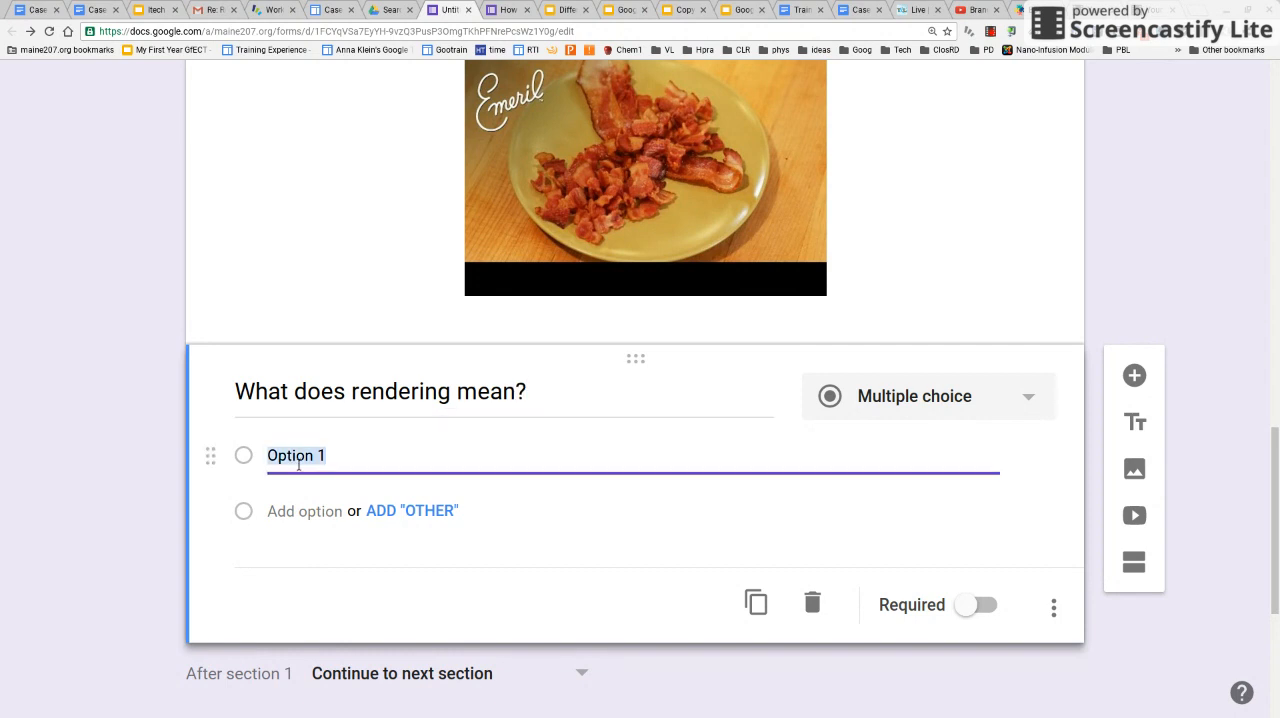
pyautogui.write('It')
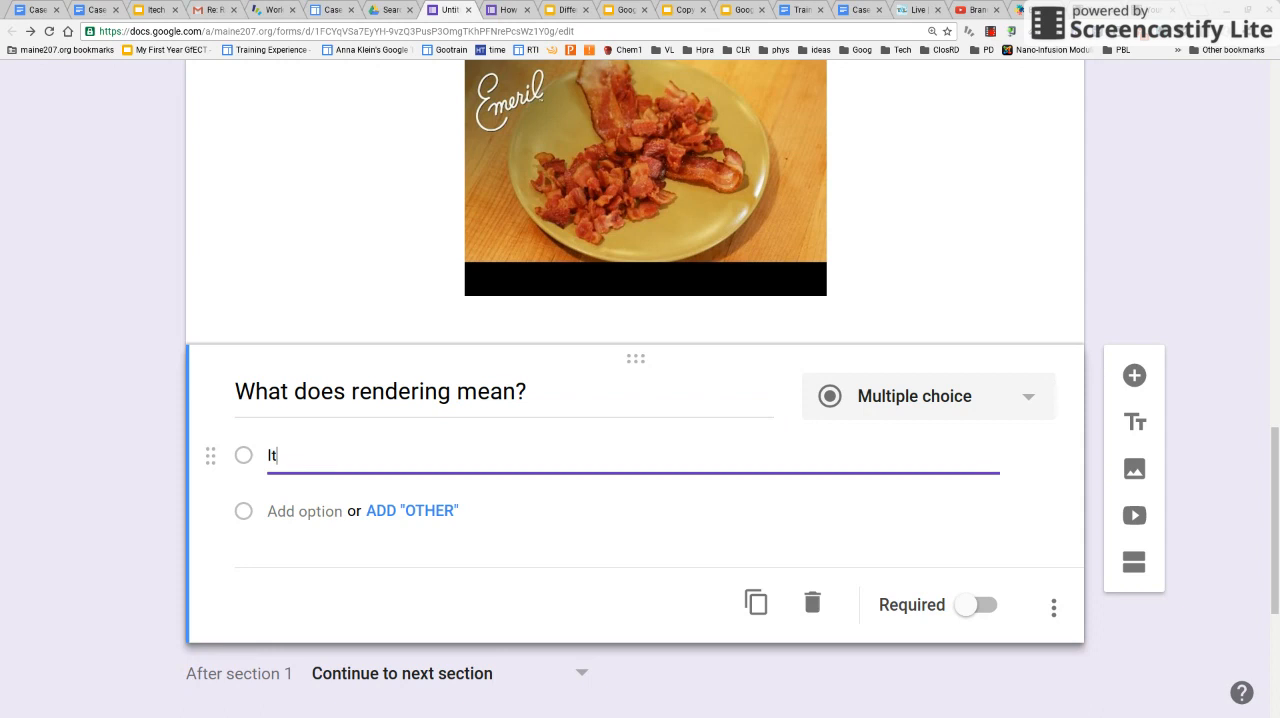
pyautogui.write(' means to cook slightly')
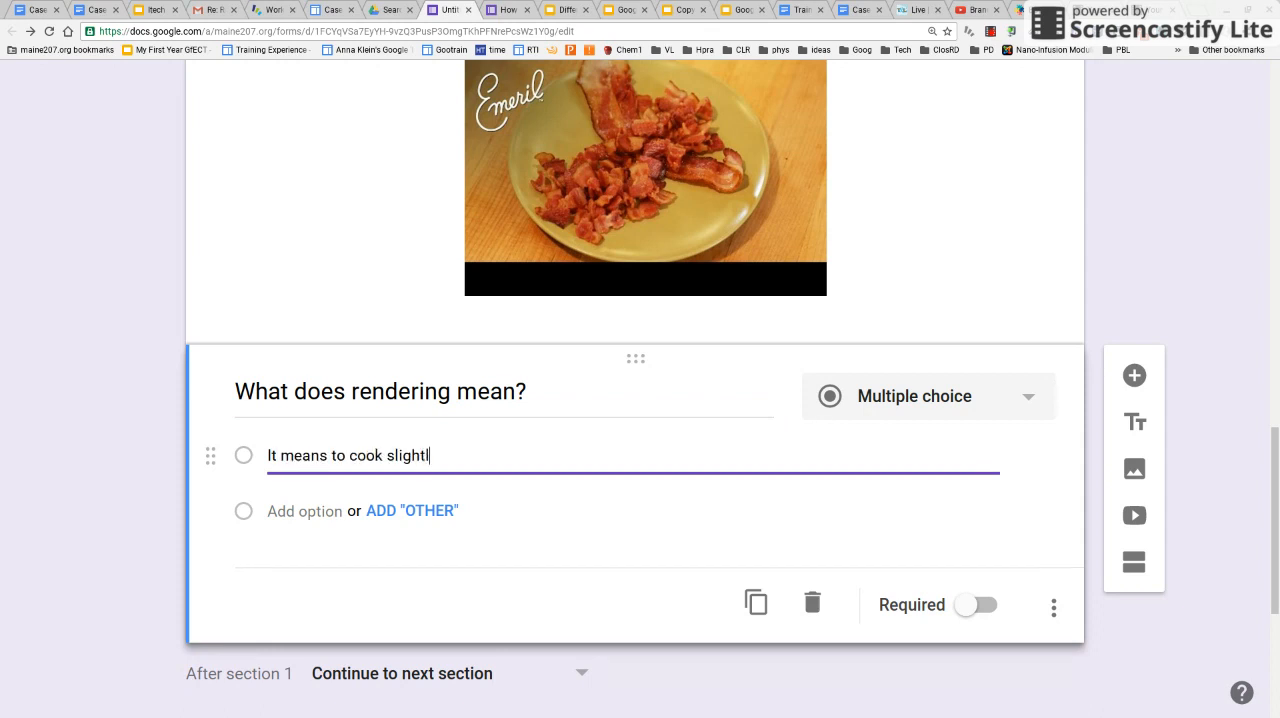
pyautogui.click(286, 513)
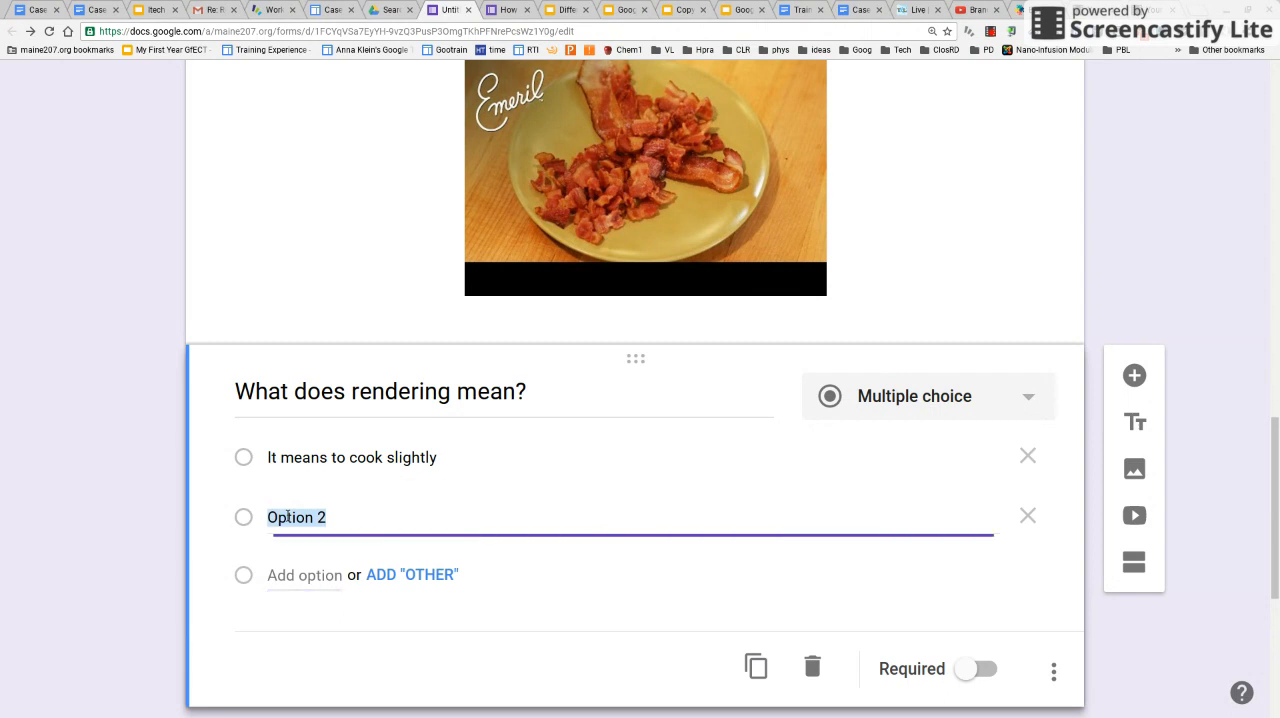
pyautogui.write('It means t')
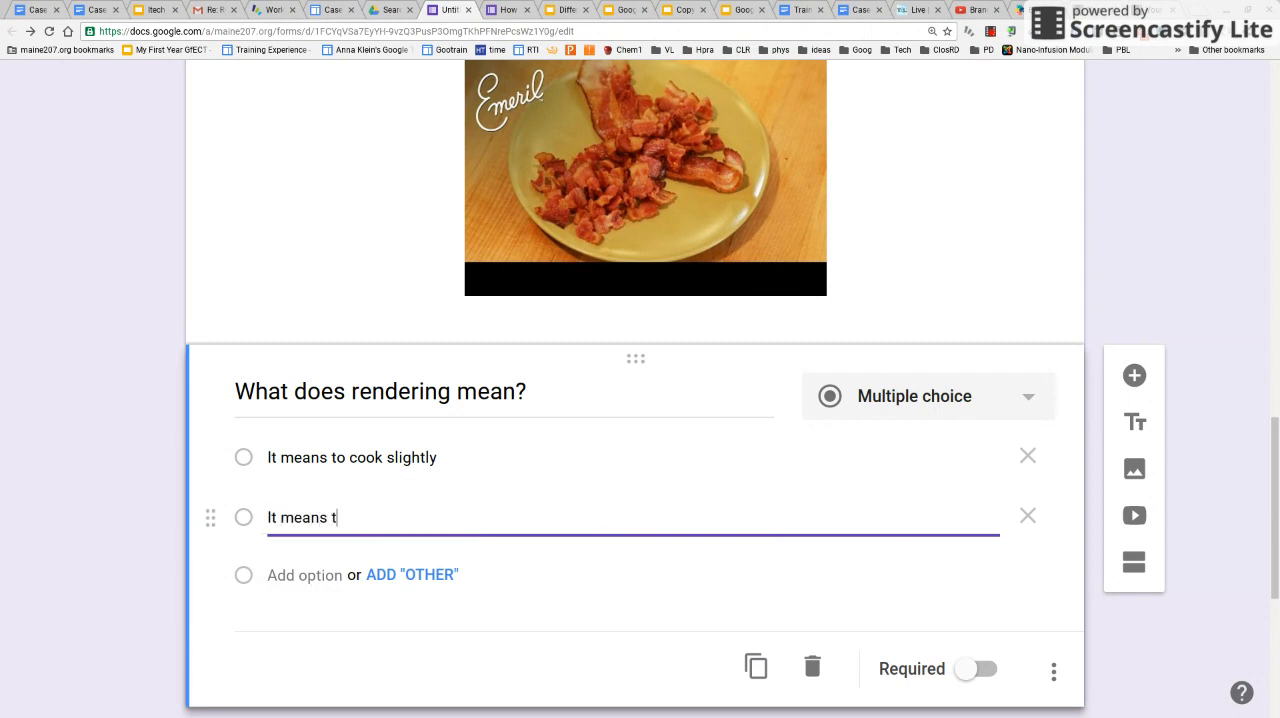
pyautogui.write('o cook until no longer')
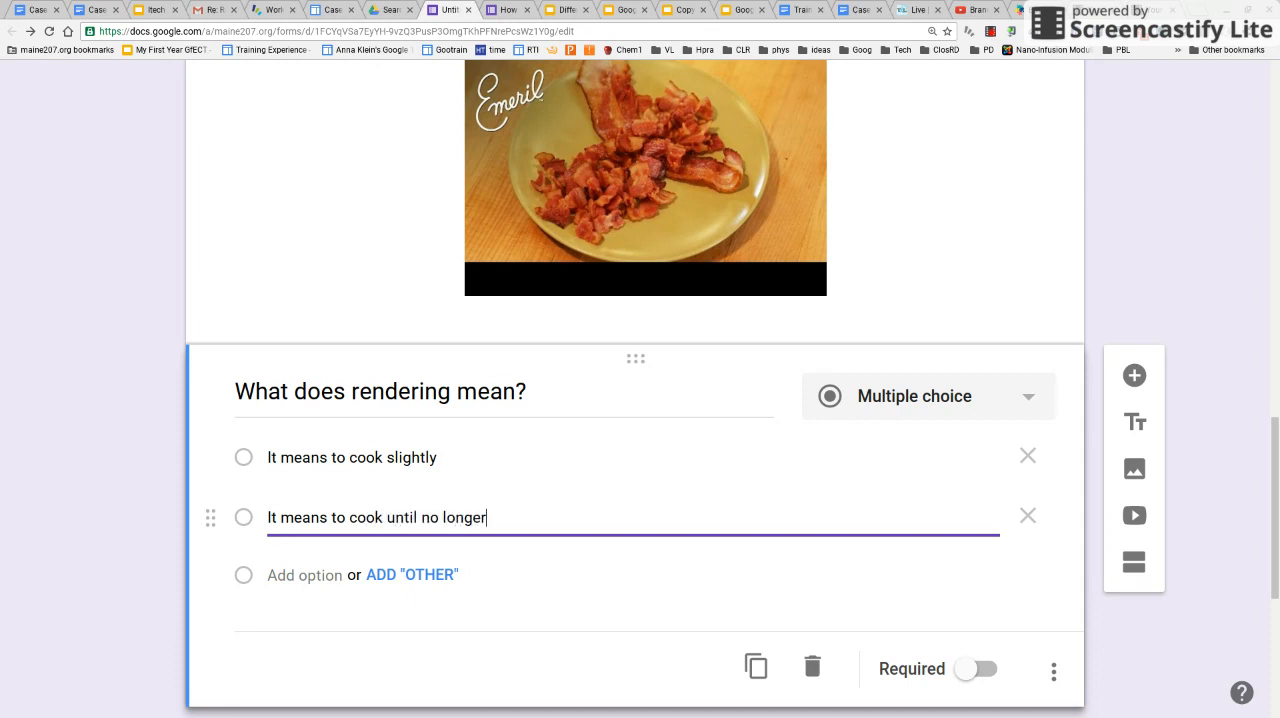
pyautogui.write(' red')
# Add "It means to cook until fat is melted" and "It means to cook until it falls apart" as the third and fourth answer options
pyautogui.click(337, 577)
pyautogui.write('It ')
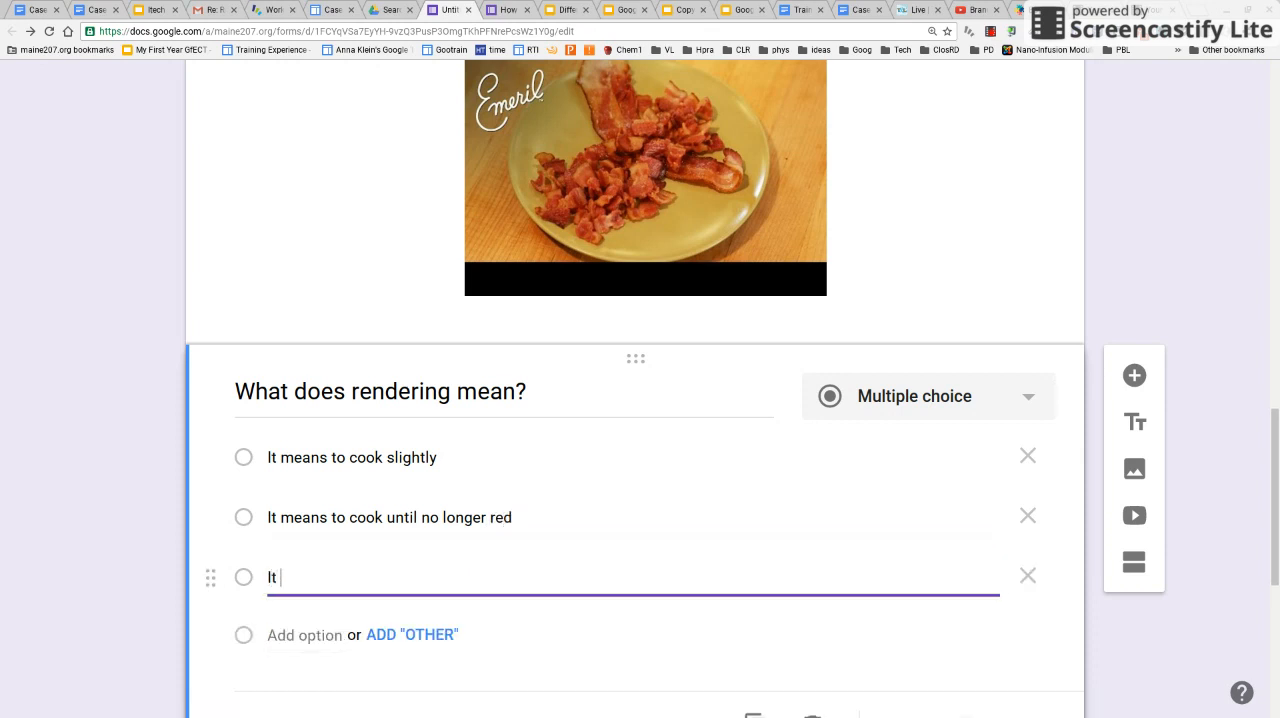
pyautogui.write('means to cook until')
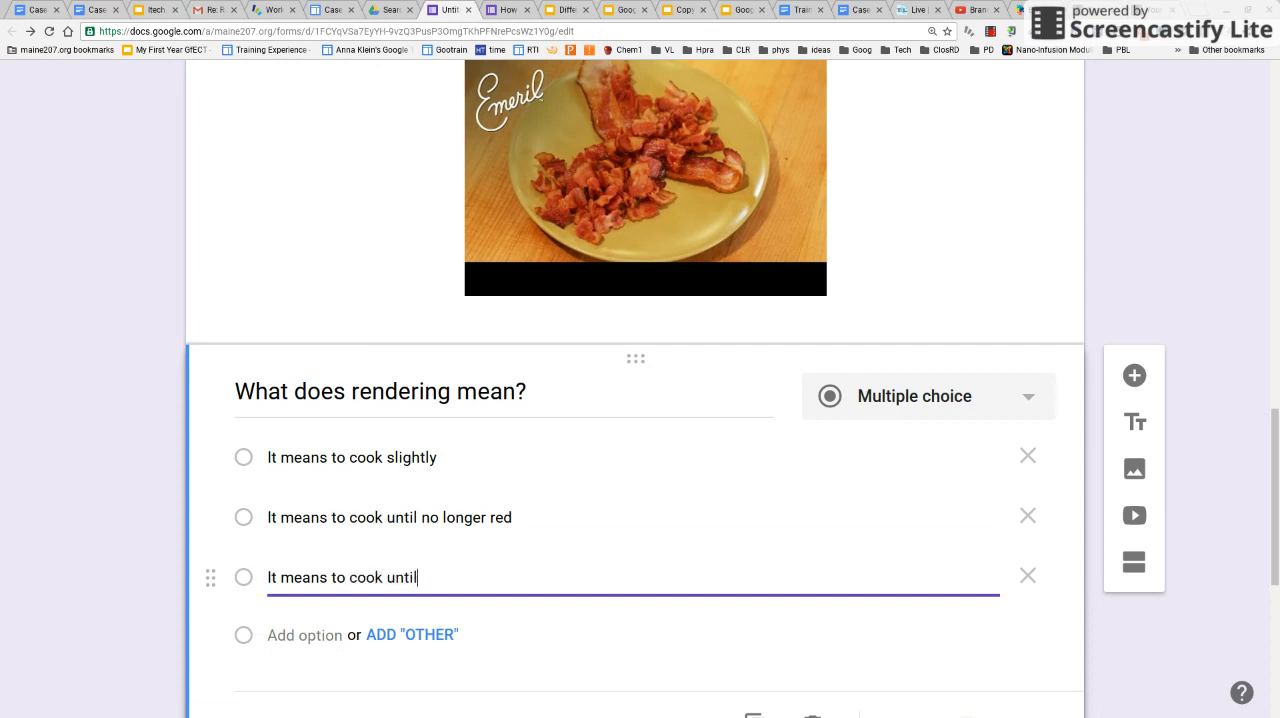
pyautogui.write(' fat is melted')
pyautogui.click(296, 635)
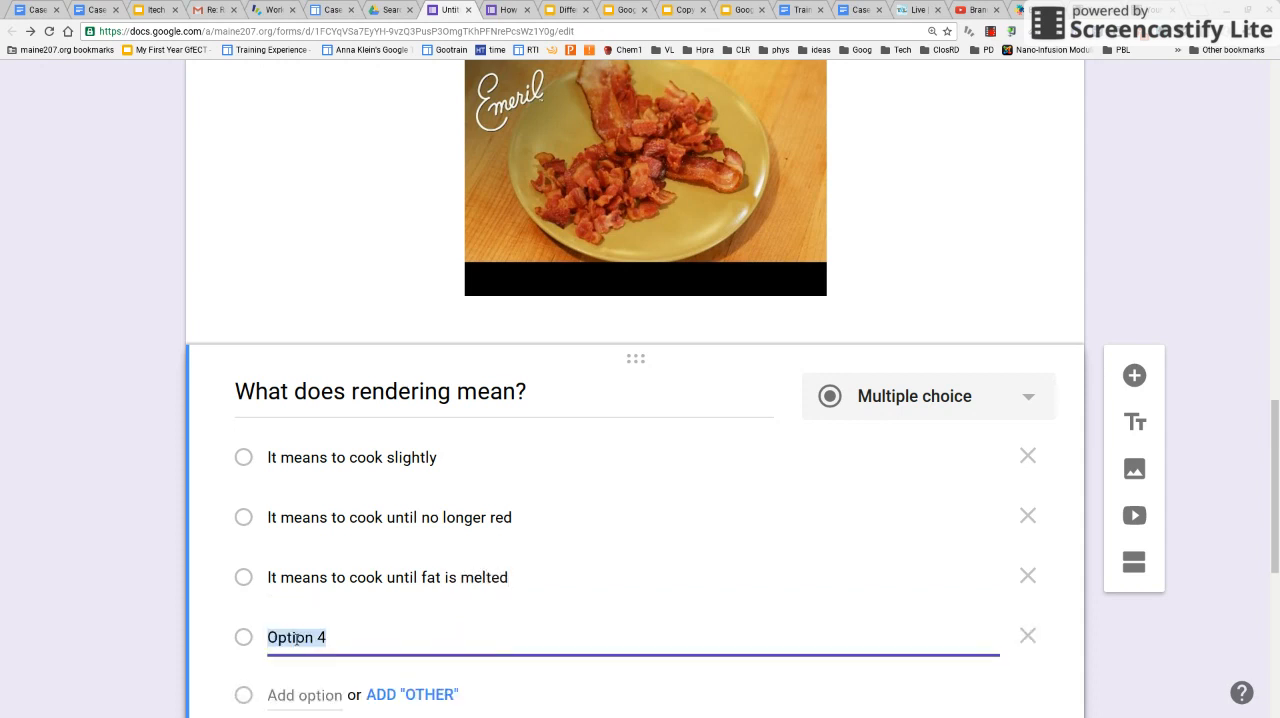
pyautogui.write('It means ')
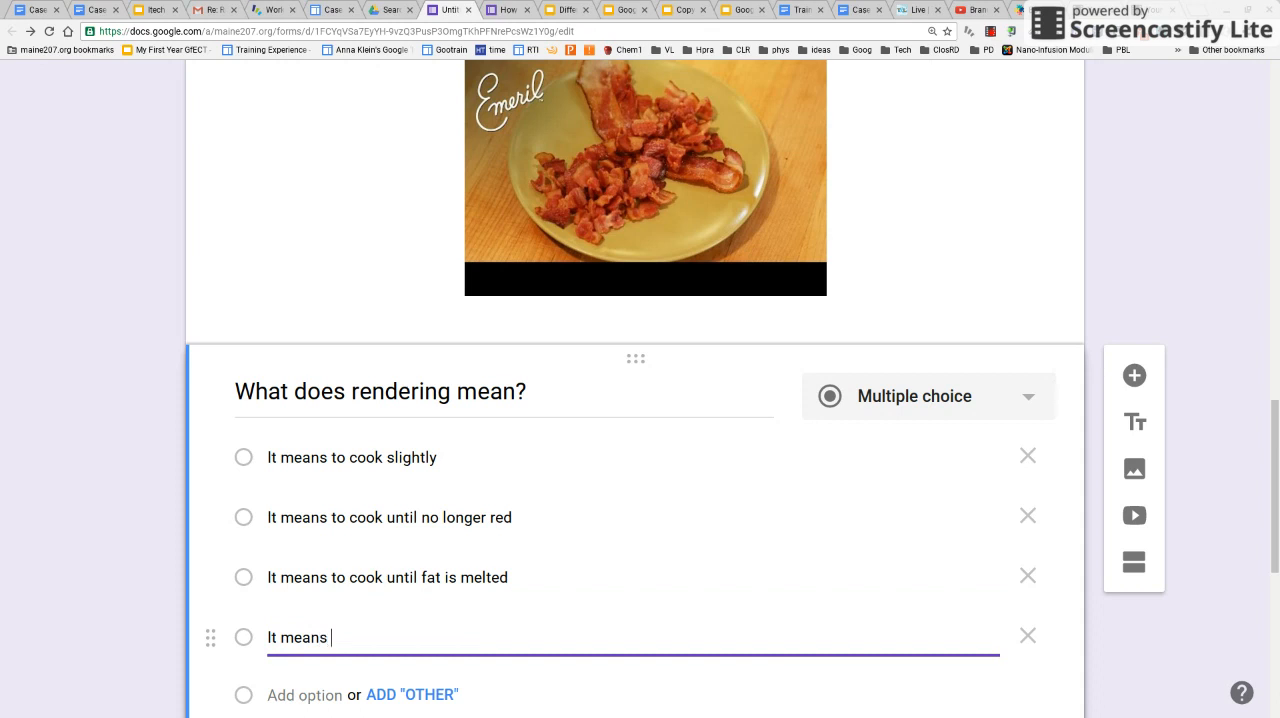
pyautogui.write('to cook until it falls apart')
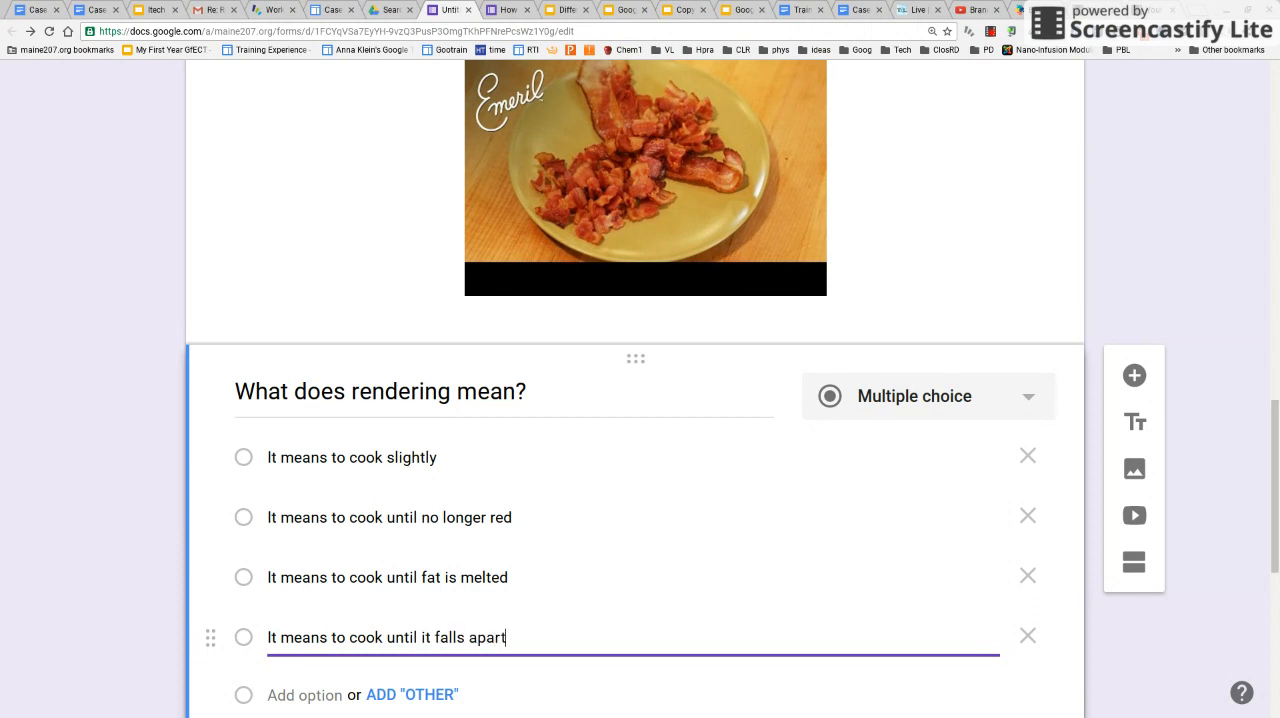
# Make the Section 2 rendering question required and enable going to a section based on the answer
pyautogui.scroll(-1, 730, 380)
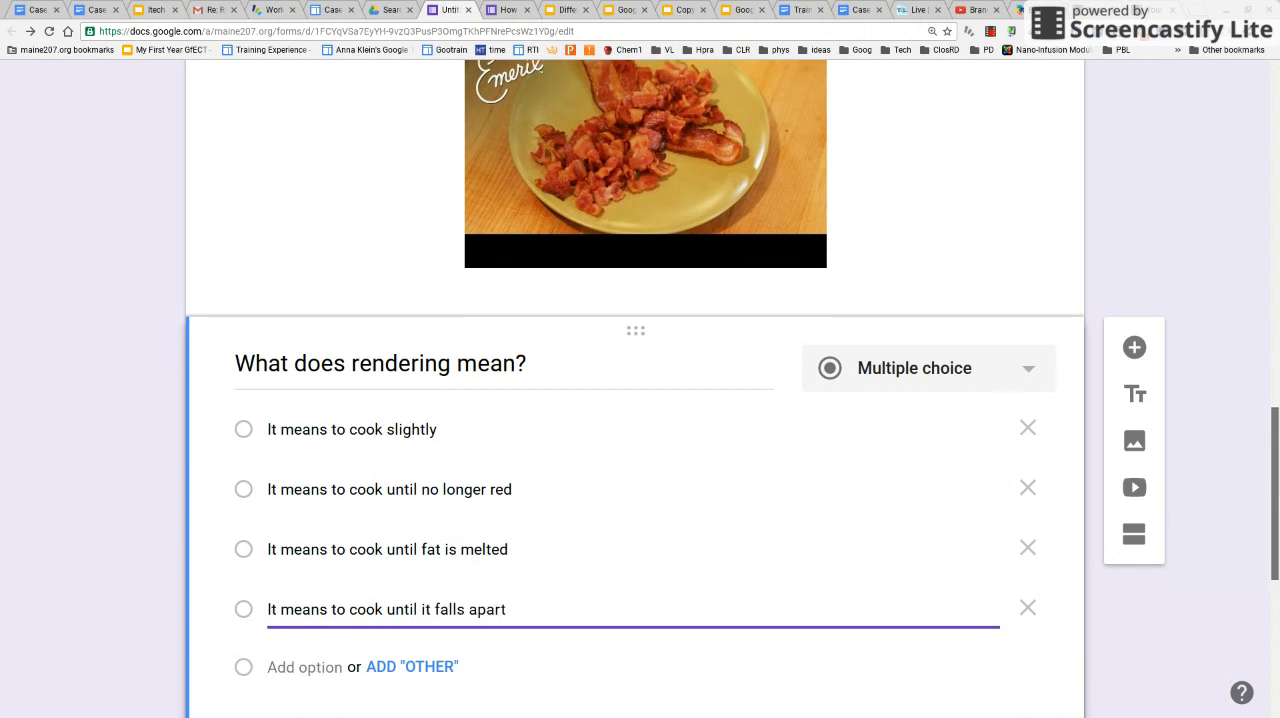
pyautogui.scroll(-2, 730, 400)
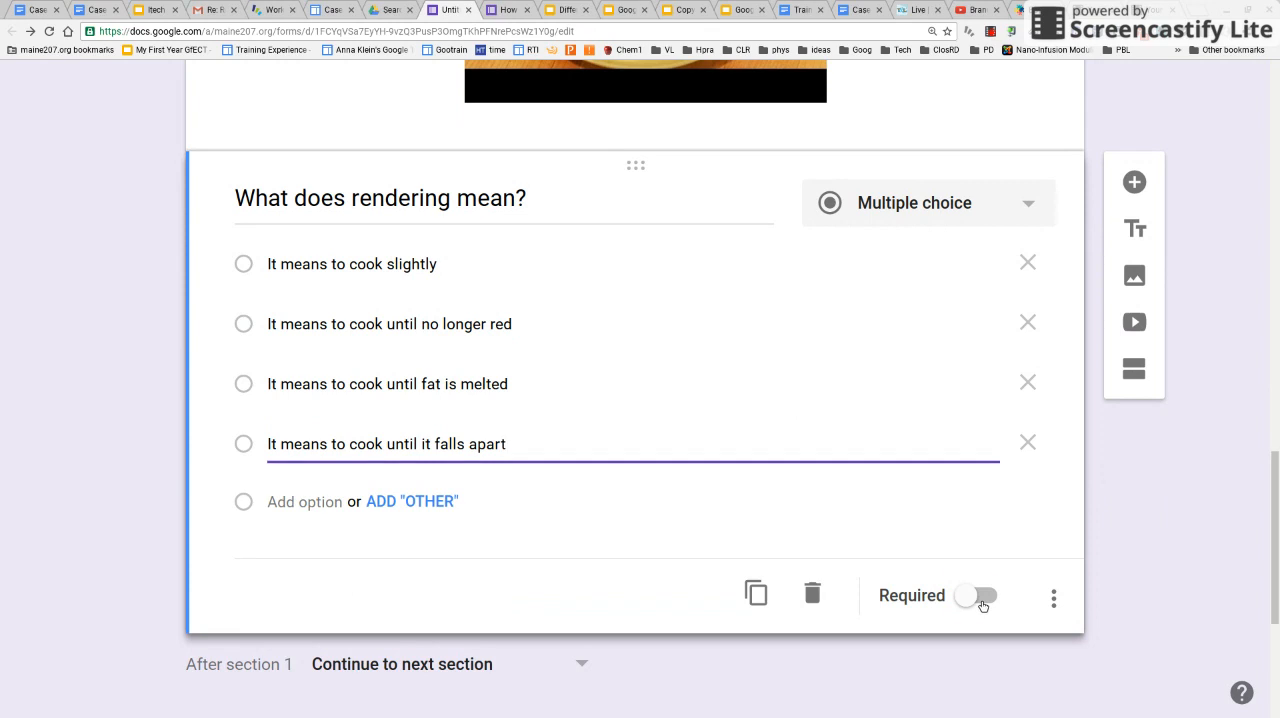
pyautogui.click(982, 598)
pyautogui.click(1054, 598)
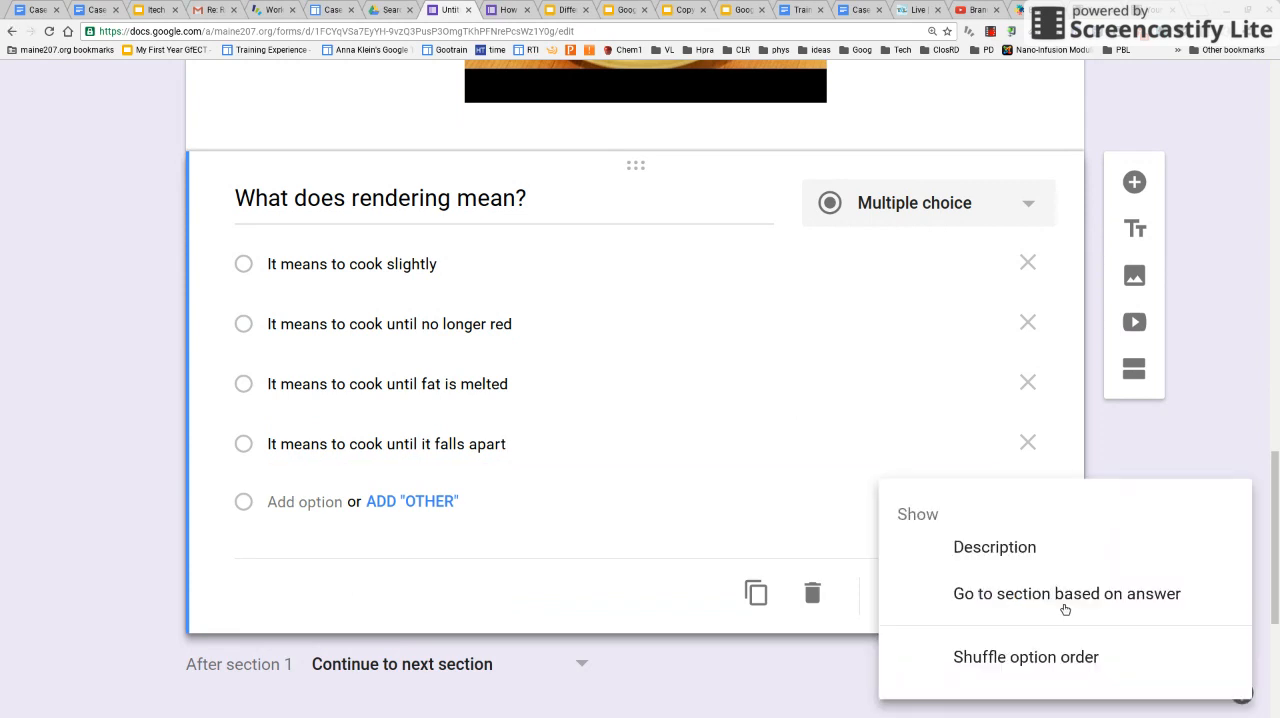
pyautogui.click(1163, 605)
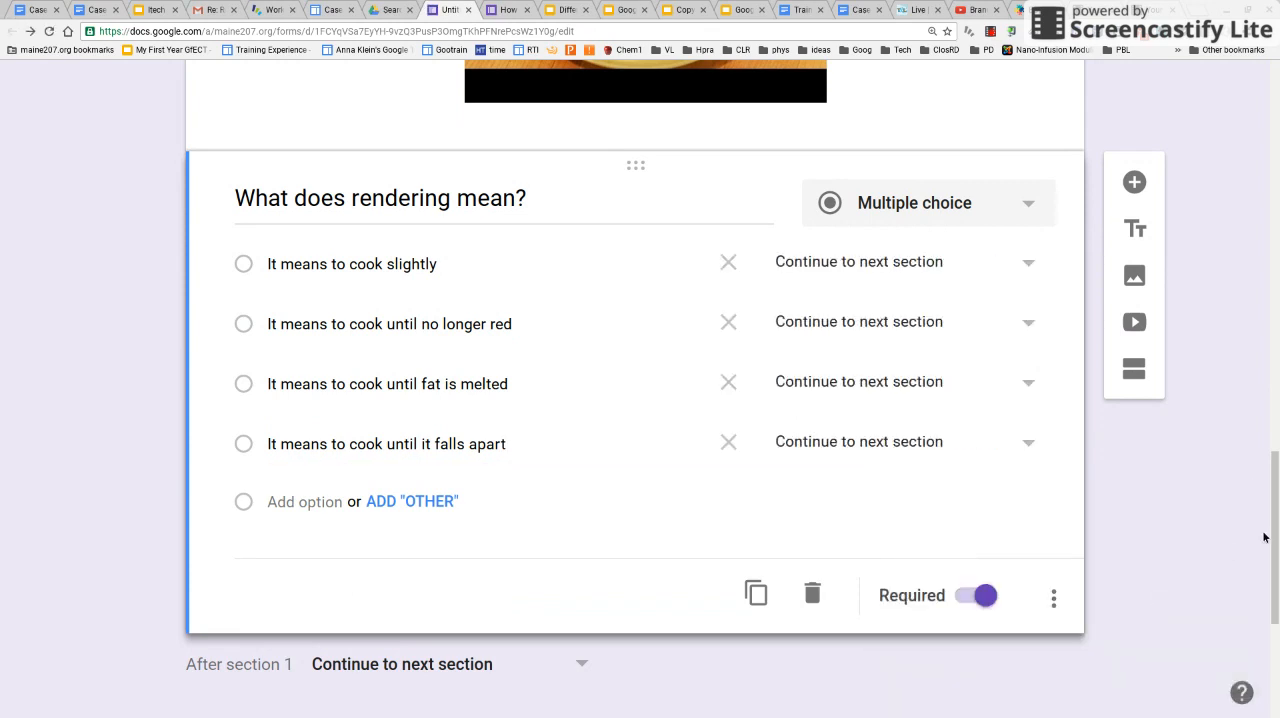
# Route the answer "It means to cook until fat is melted" to section 3 (Untitled Section)
pyautogui.scroll(1, 1276, 538)
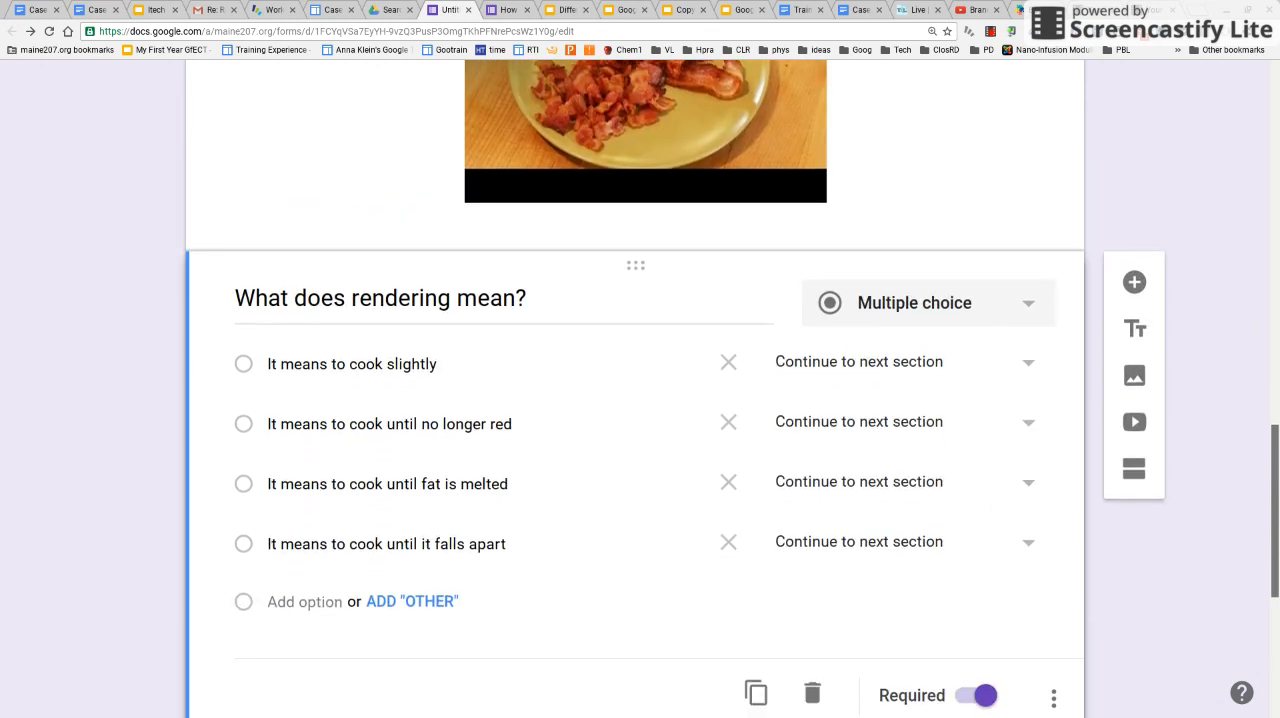
pyautogui.moveTo(1275, 538); pyautogui.dragTo(1275, 539)
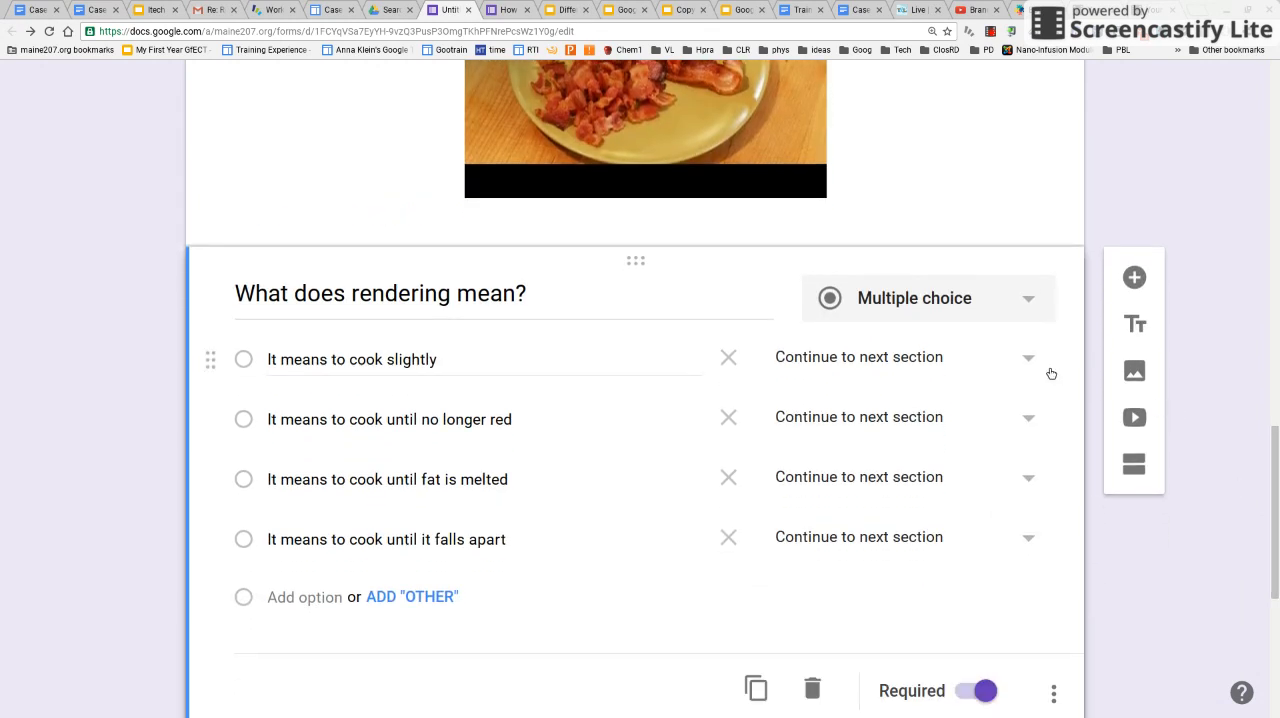
pyautogui.click(1029, 481)
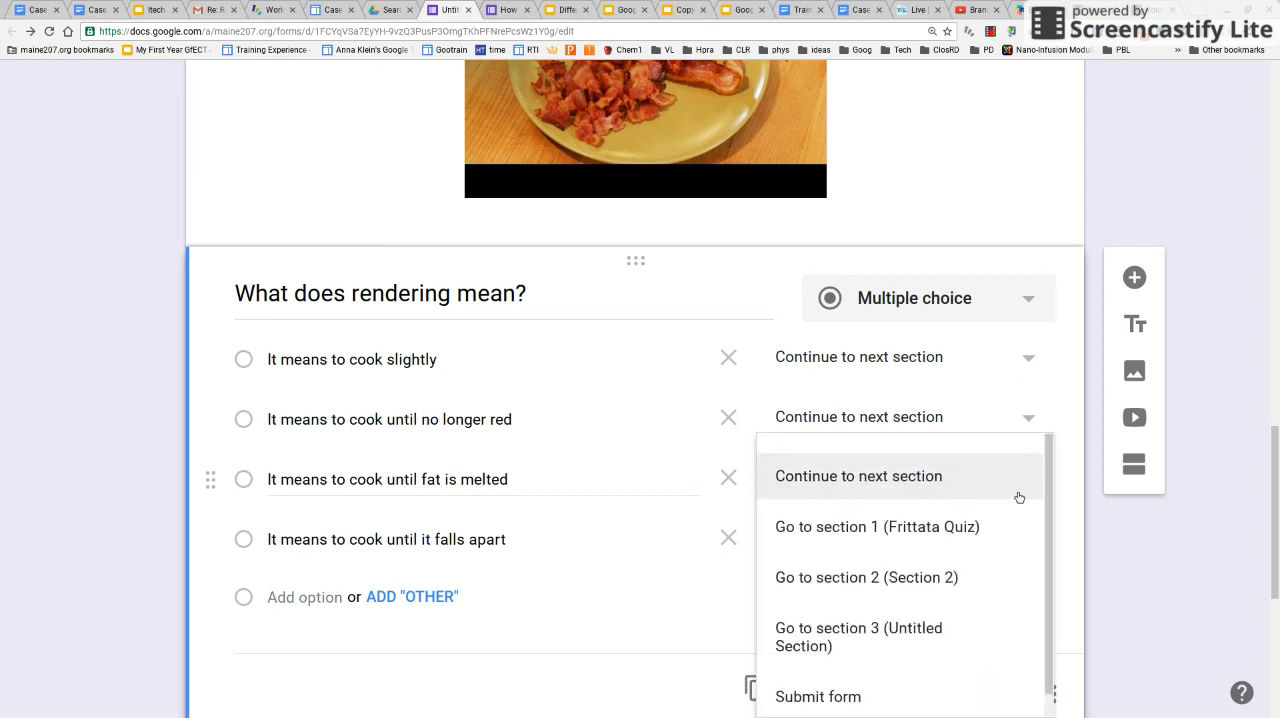
pyautogui.click(940, 628)
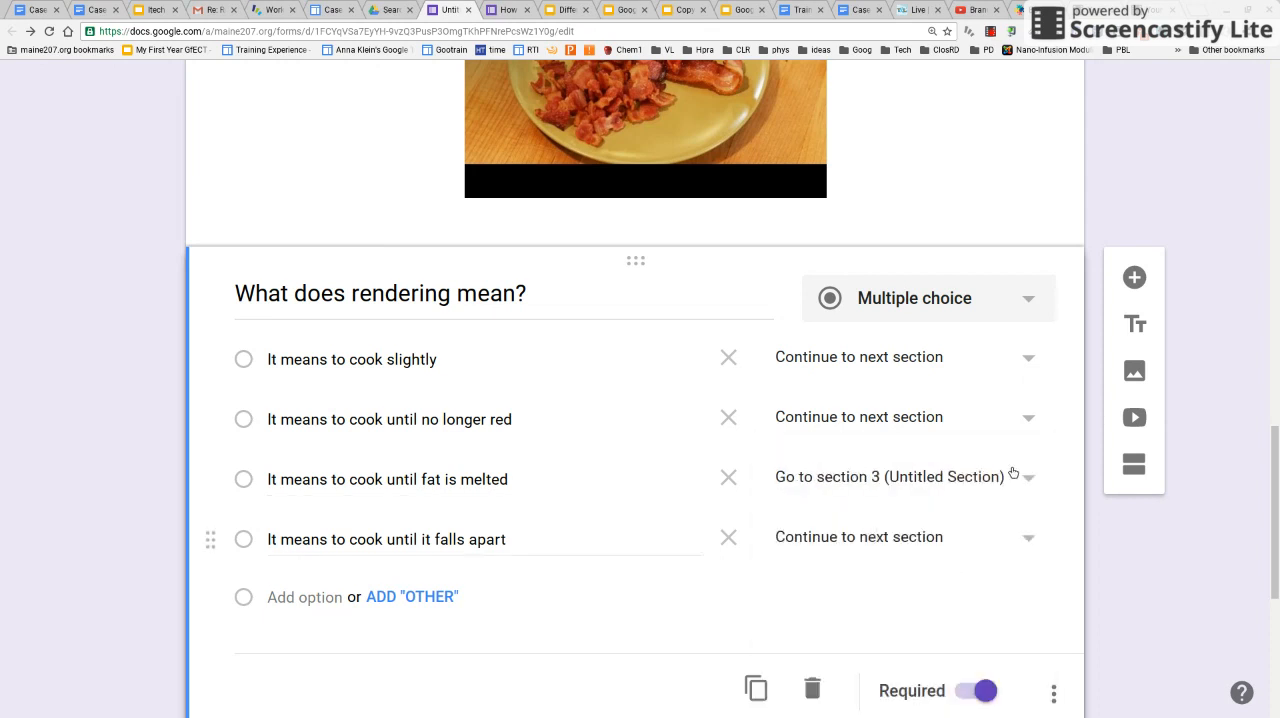
# Route the three wrong answers, "slightly", "until no longer red" and "until it falls apart", back to section 2 (Section 2)
pyautogui.click(1029, 359)
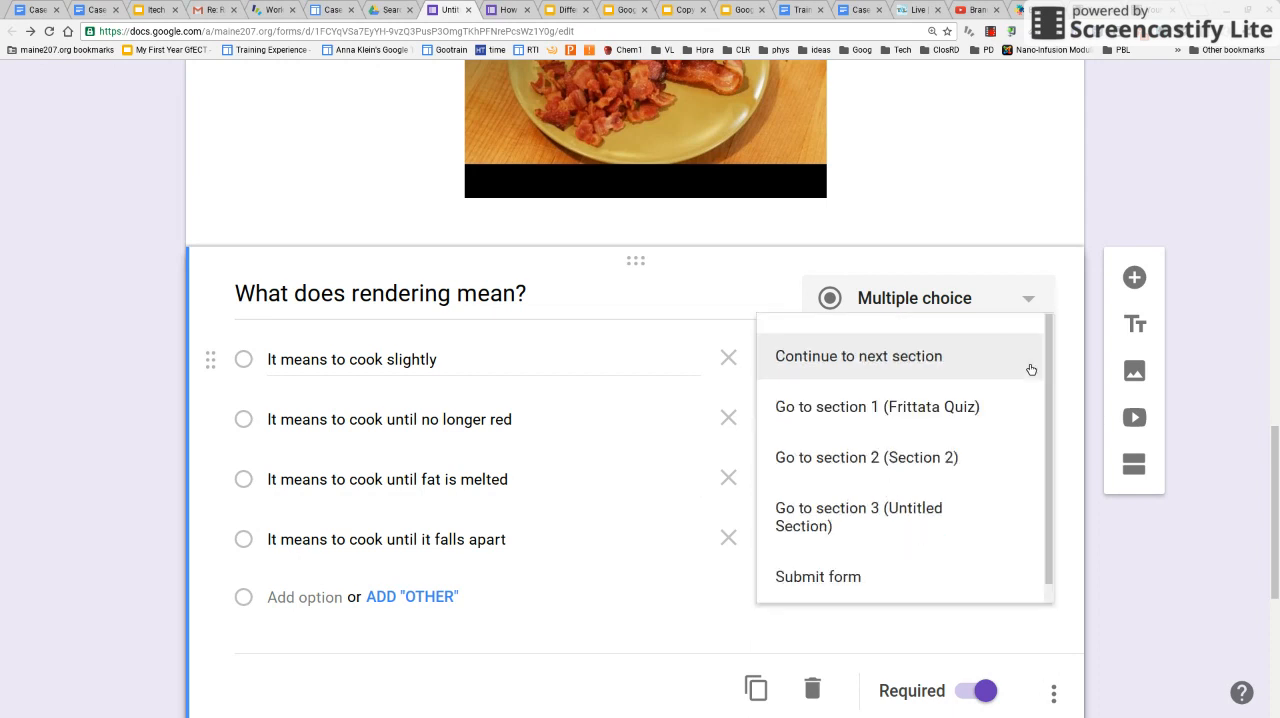
pyautogui.click(986, 457)
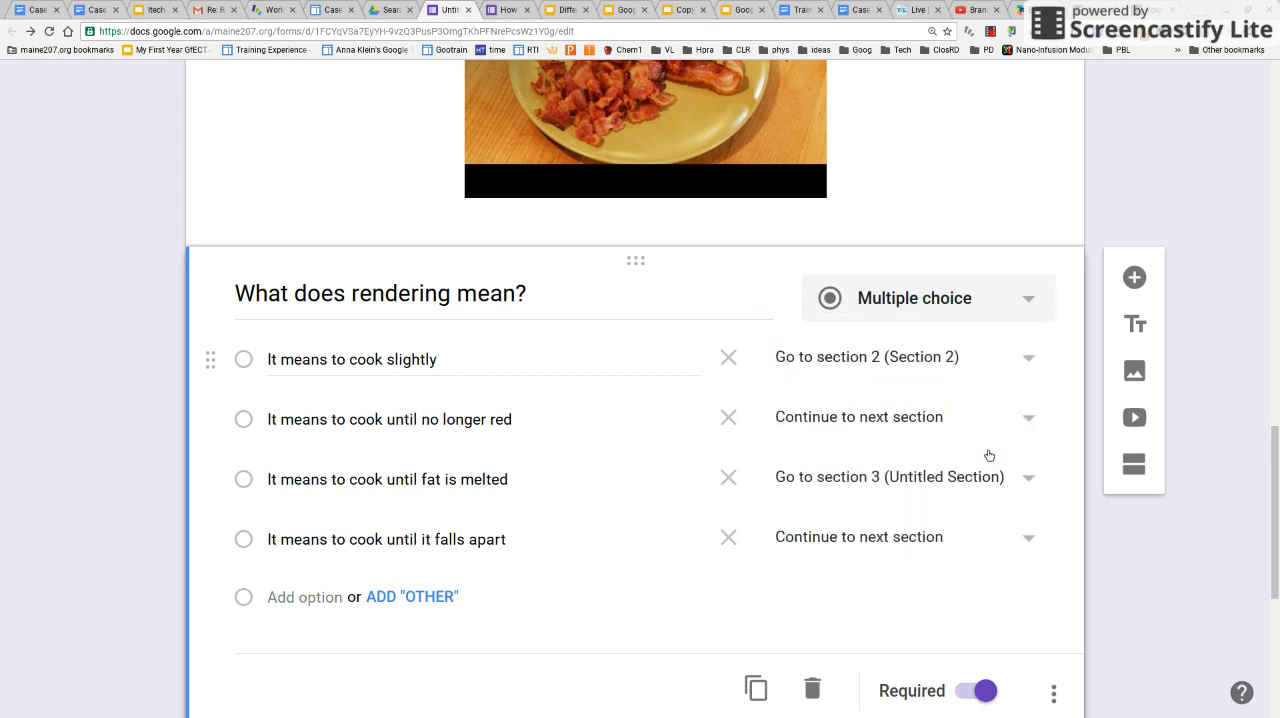
pyautogui.click(1030, 420)
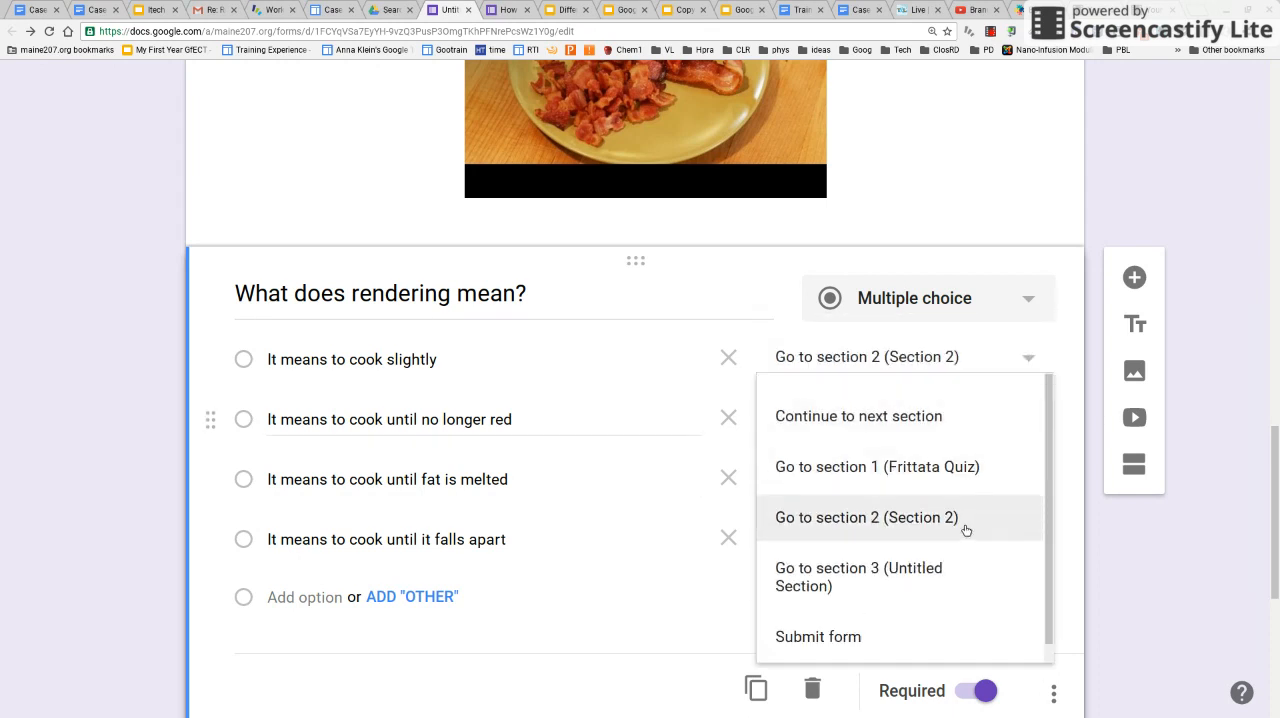
pyautogui.click(963, 526)
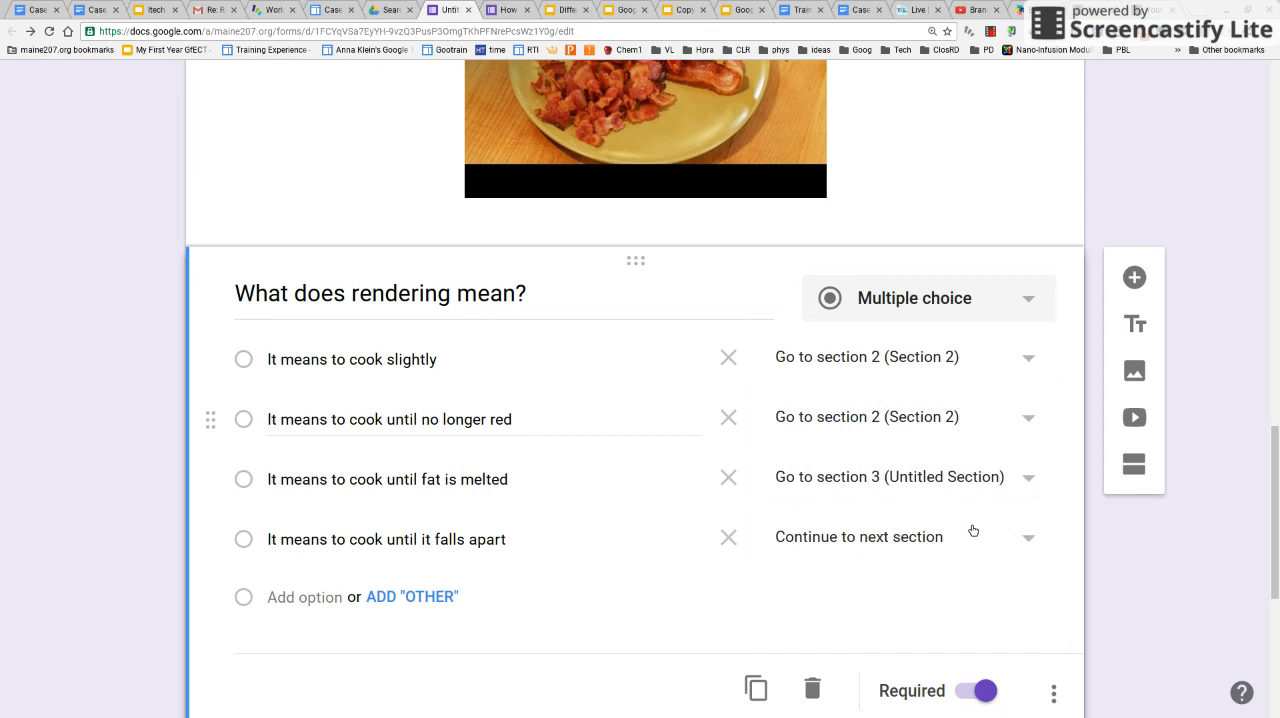
pyautogui.click(1033, 541)
pyautogui.click(974, 638)
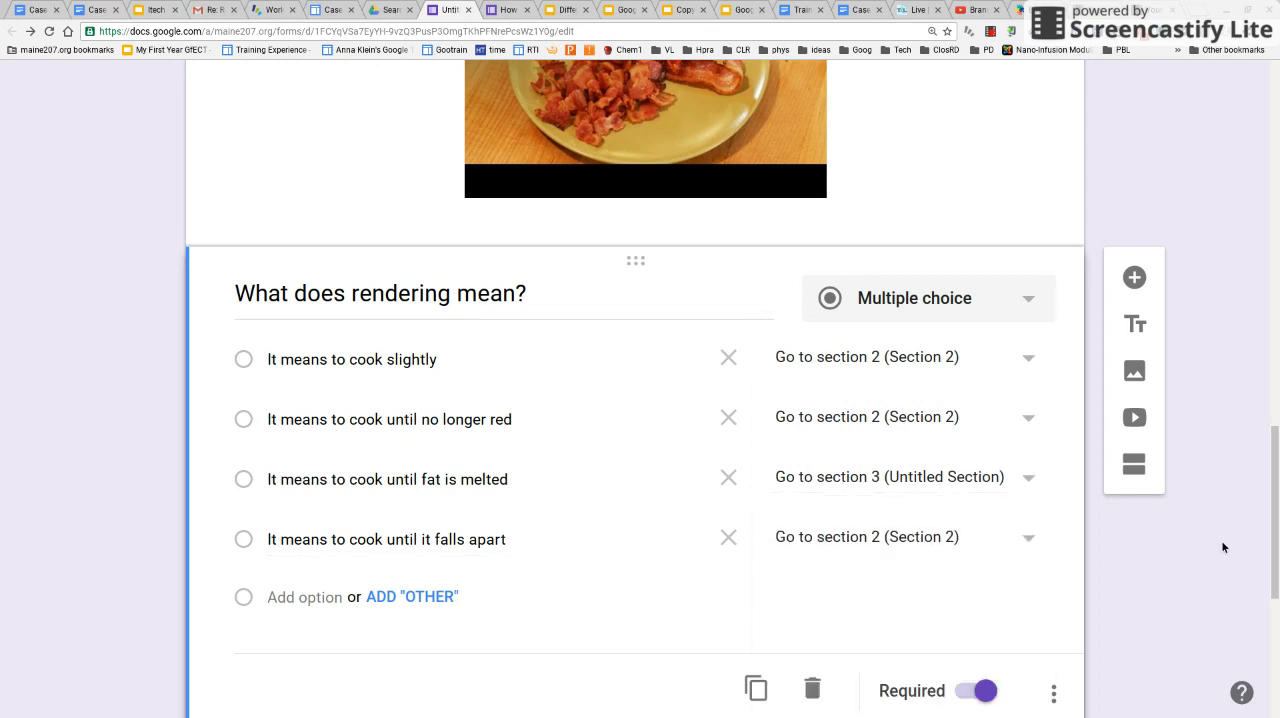
# Title the third section "Section 3" and add a blank multiple-choice question to it
pyautogui.moveTo(1277, 533); pyautogui.dragTo(1277, 587)
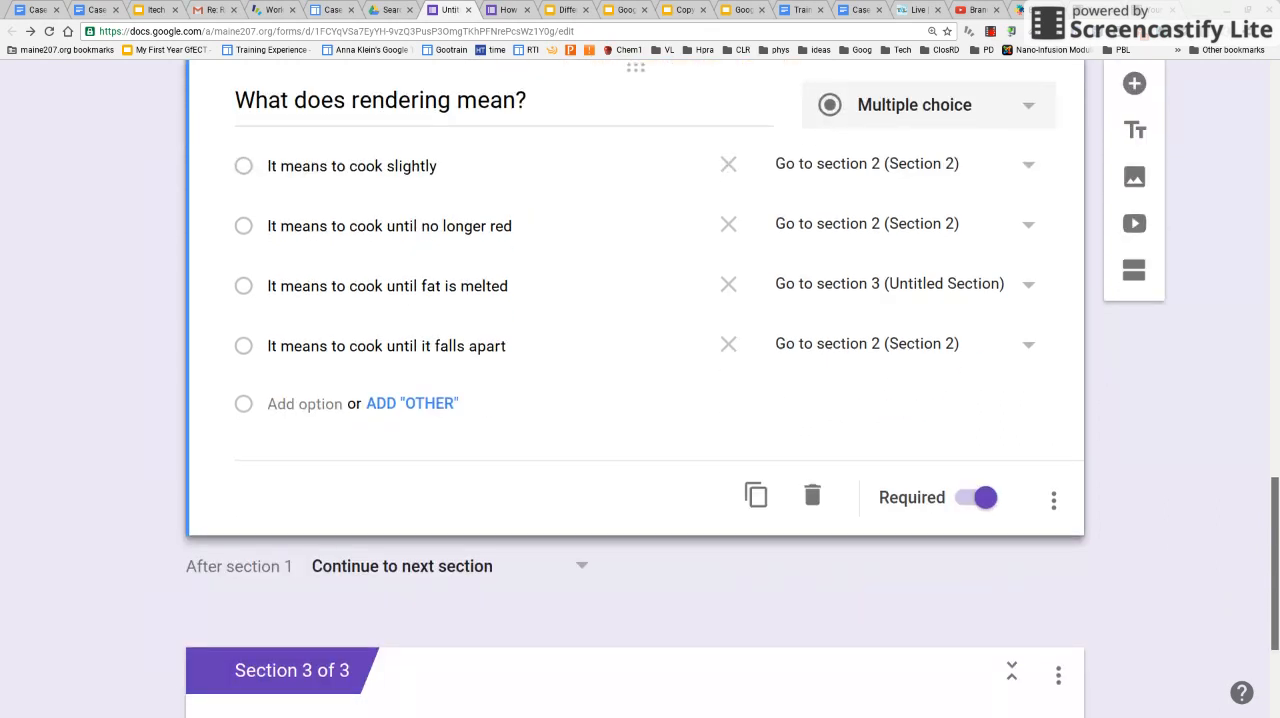
pyautogui.scroll(-3, 640, 450)
pyautogui.click(399, 519)
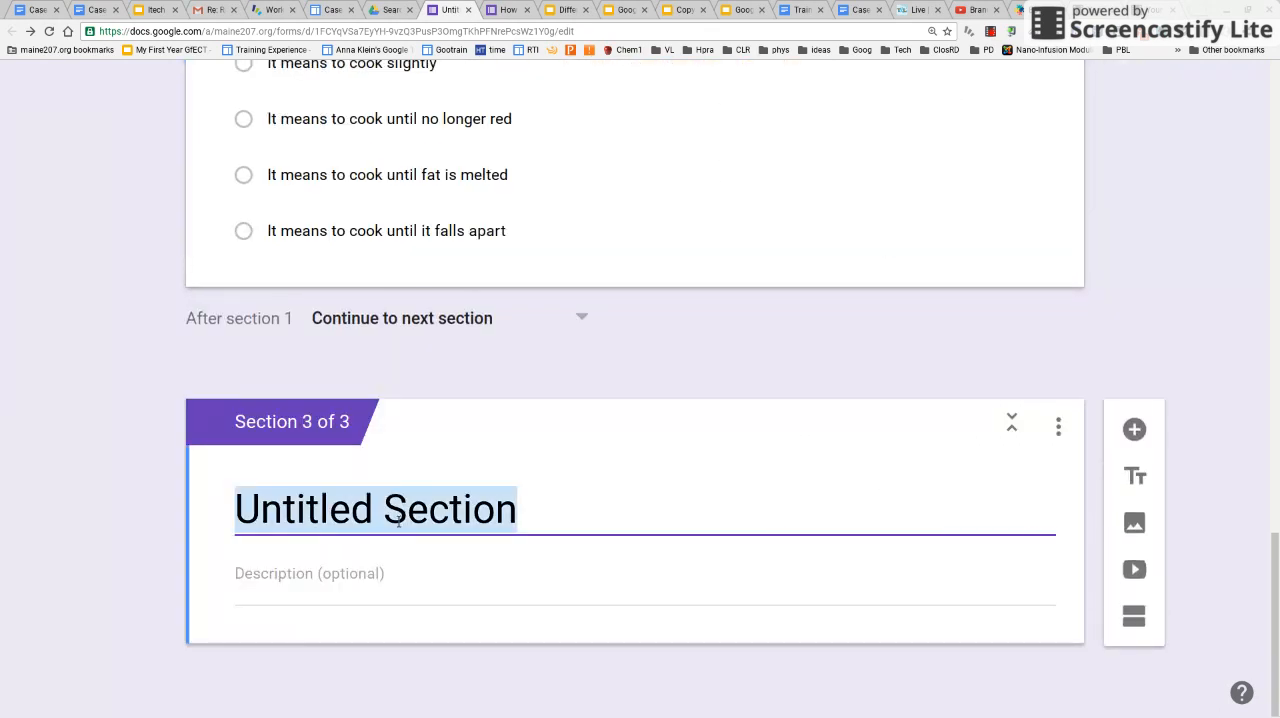
pyautogui.write('Sec')
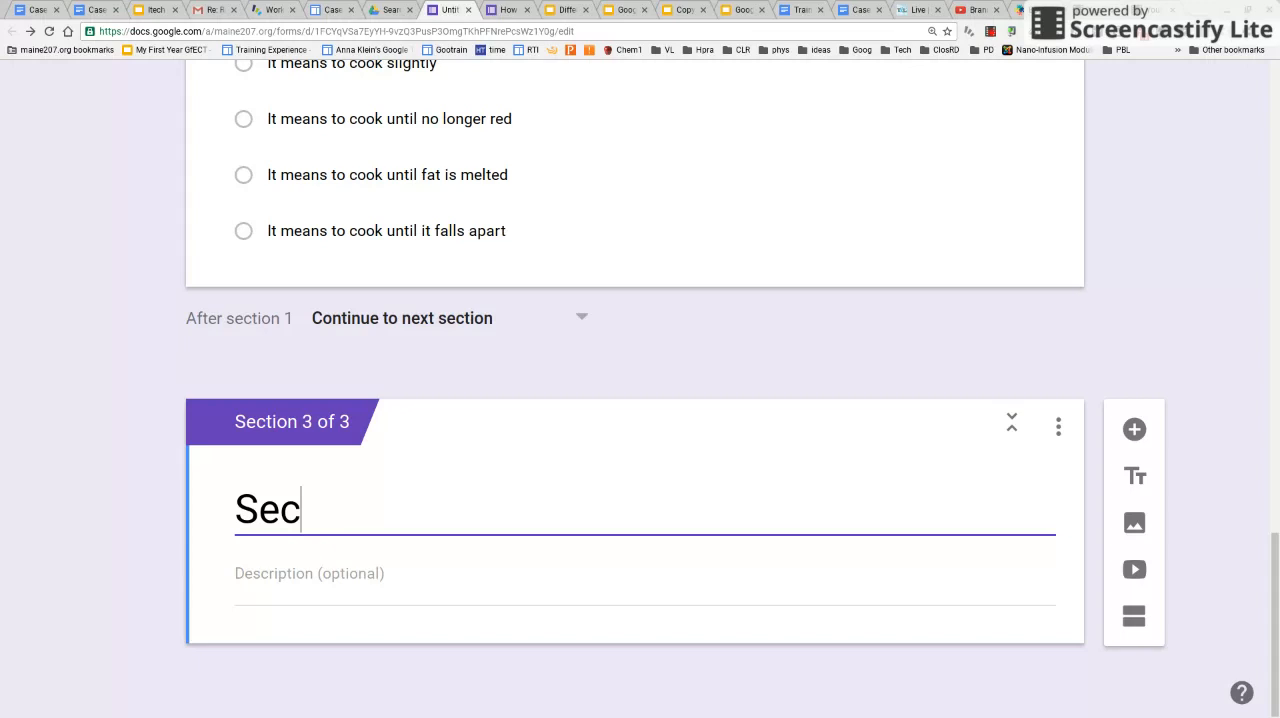
pyautogui.write('tion 3')
pyautogui.click(1134, 429)
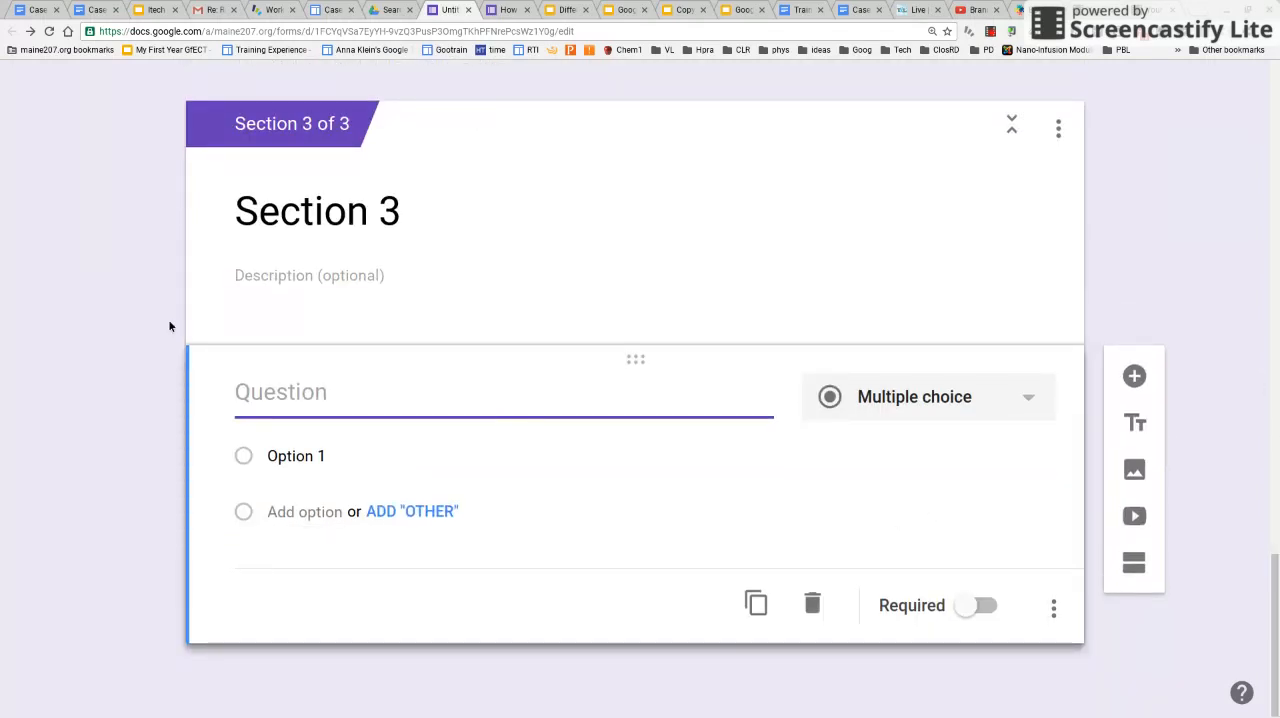
# Enter "What type of onions should be added to this frittata?" as the text of the Section 3 question
pyautogui.write('What ')
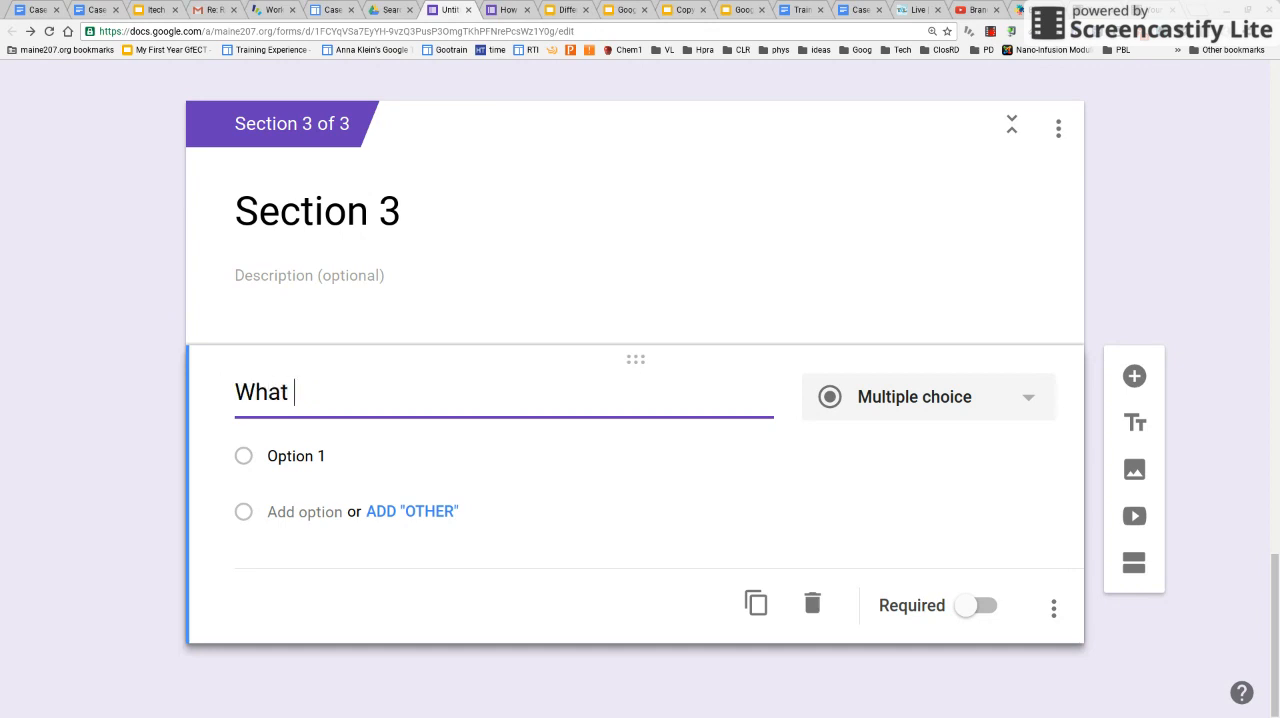
pyautogui.write('type of onions should')
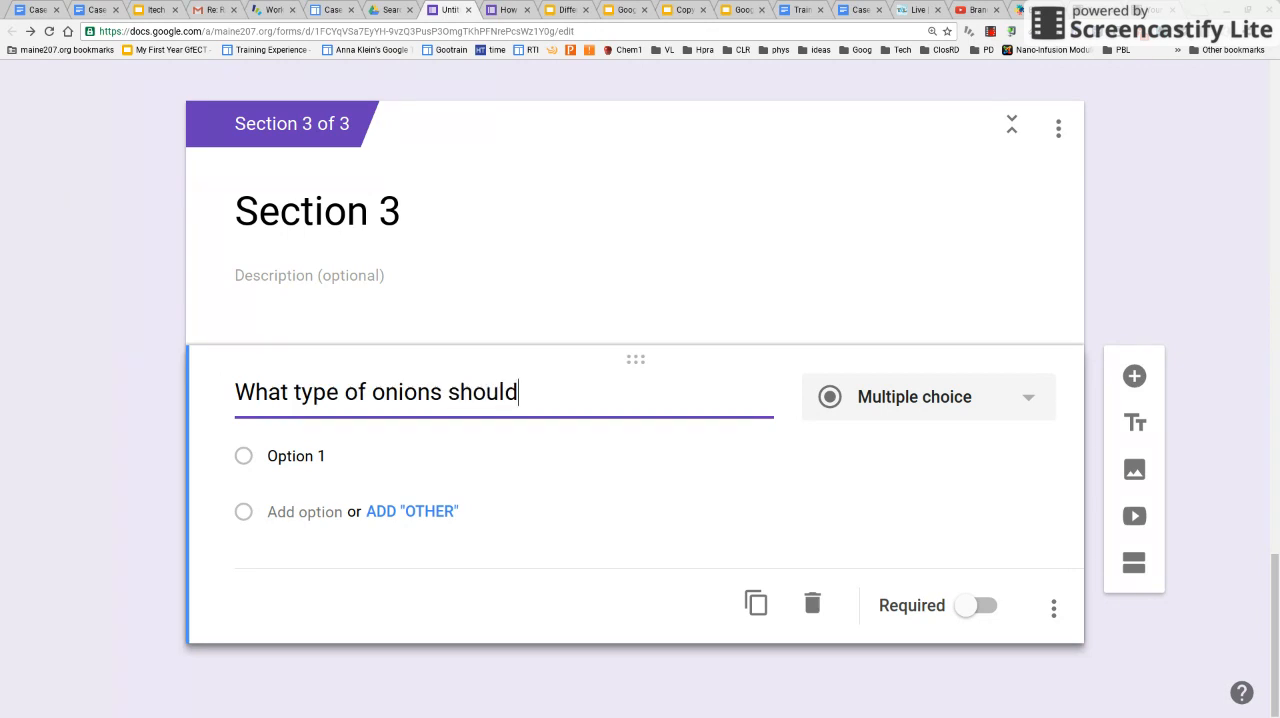
pyautogui.write(' be added t')
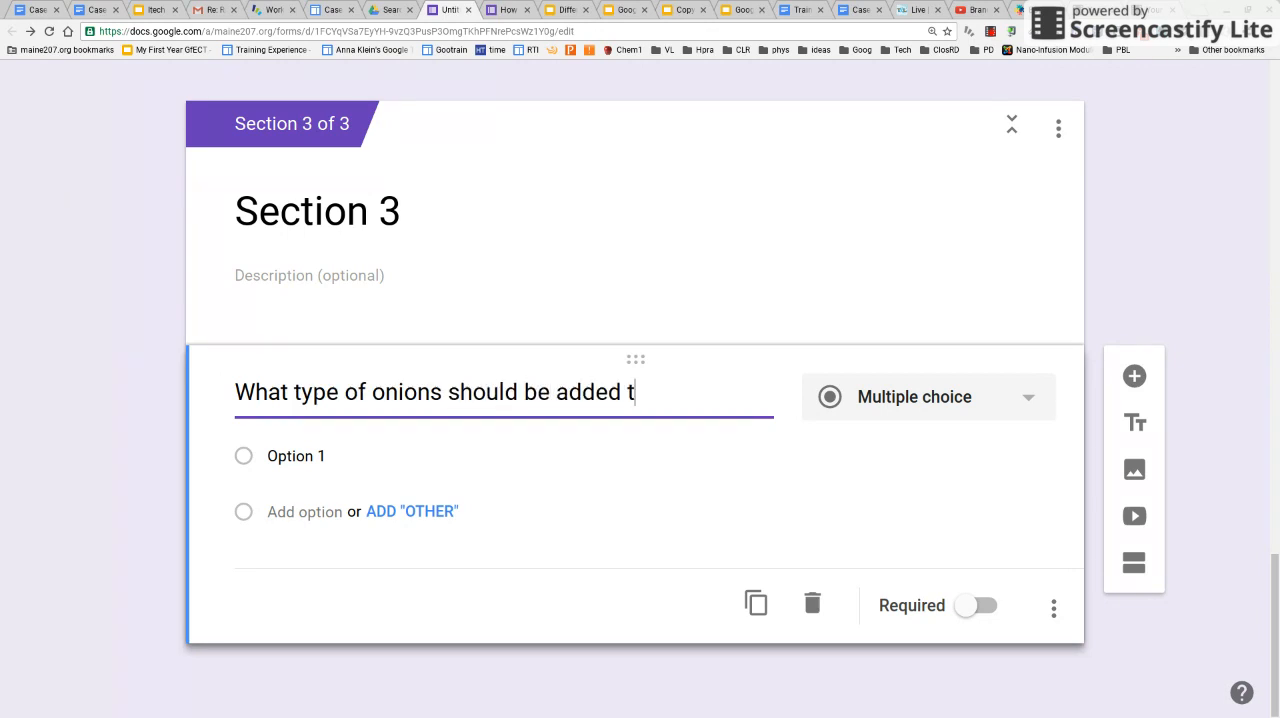
pyautogui.write('o this fri')
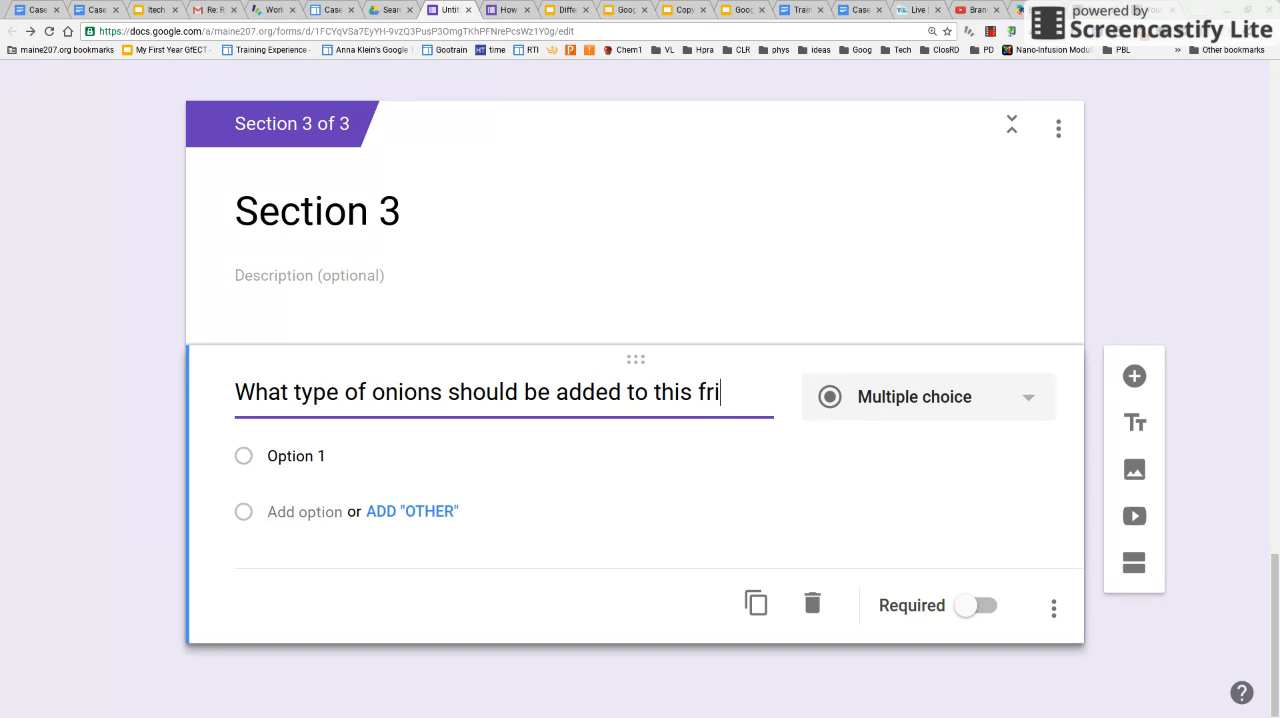
pyautogui.write('ttata?')
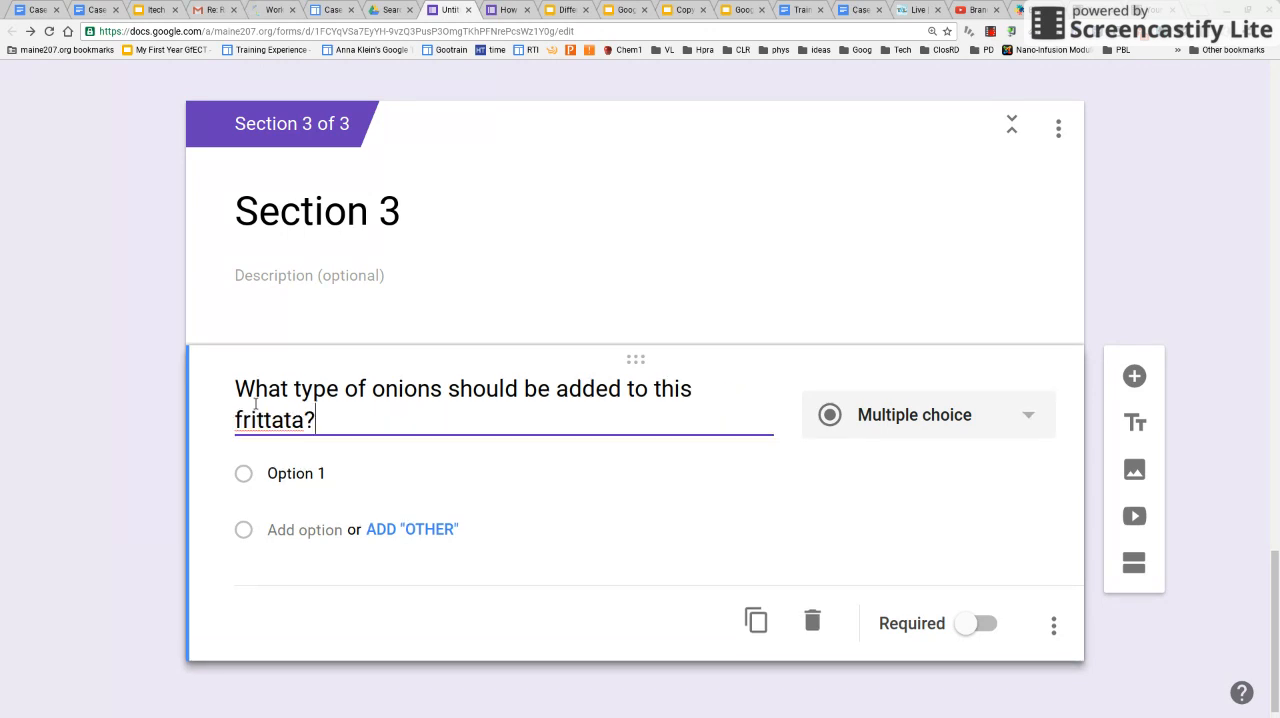
# Give the onion question four answer options: "Red onions", "Blue onions", "yellow onions" and "Green onions"
pyautogui.click(303, 476)
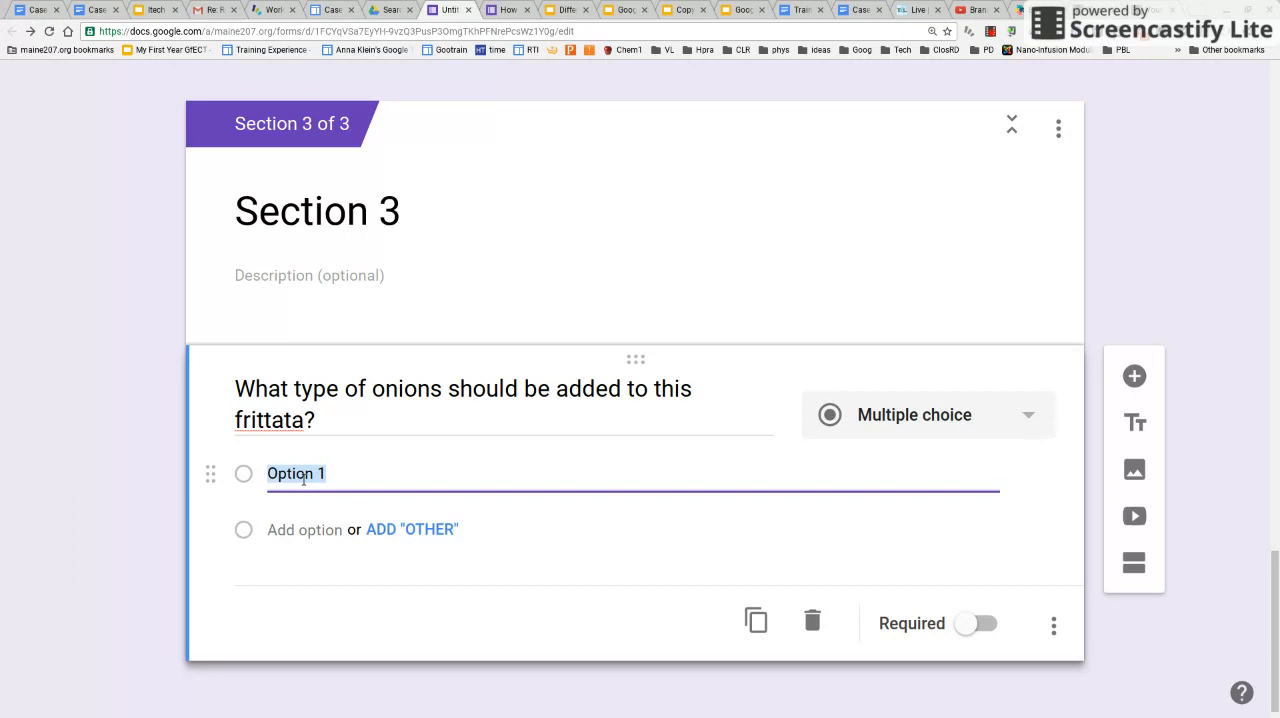
pyautogui.write('Red onions')
pyautogui.click(310, 532)
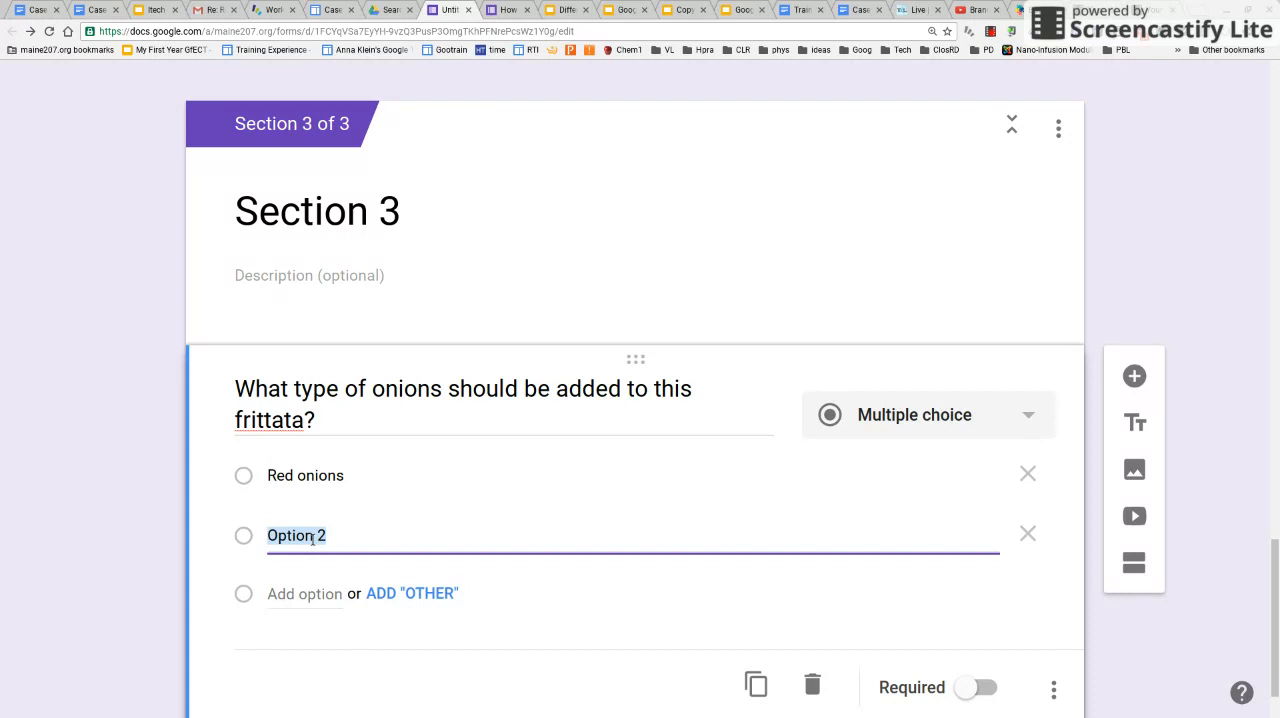
pyautogui.write('Blue o')
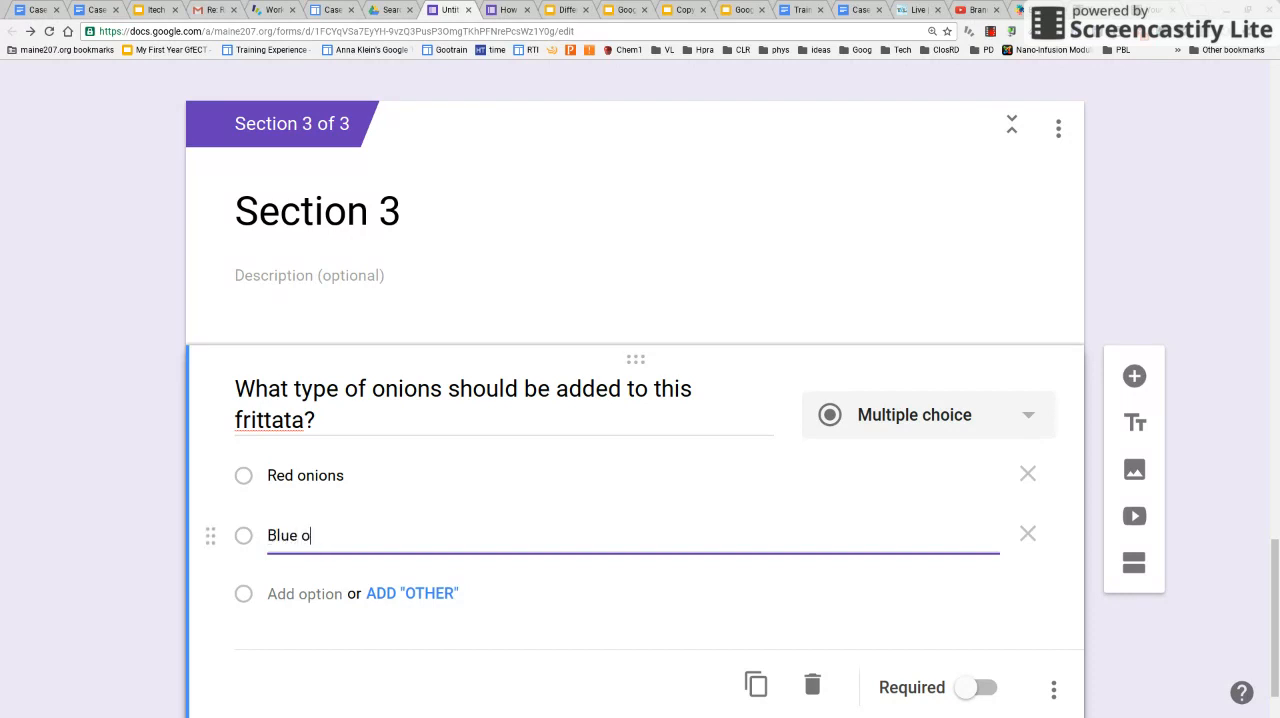
pyautogui.write('nions')
pyautogui.click(327, 594)
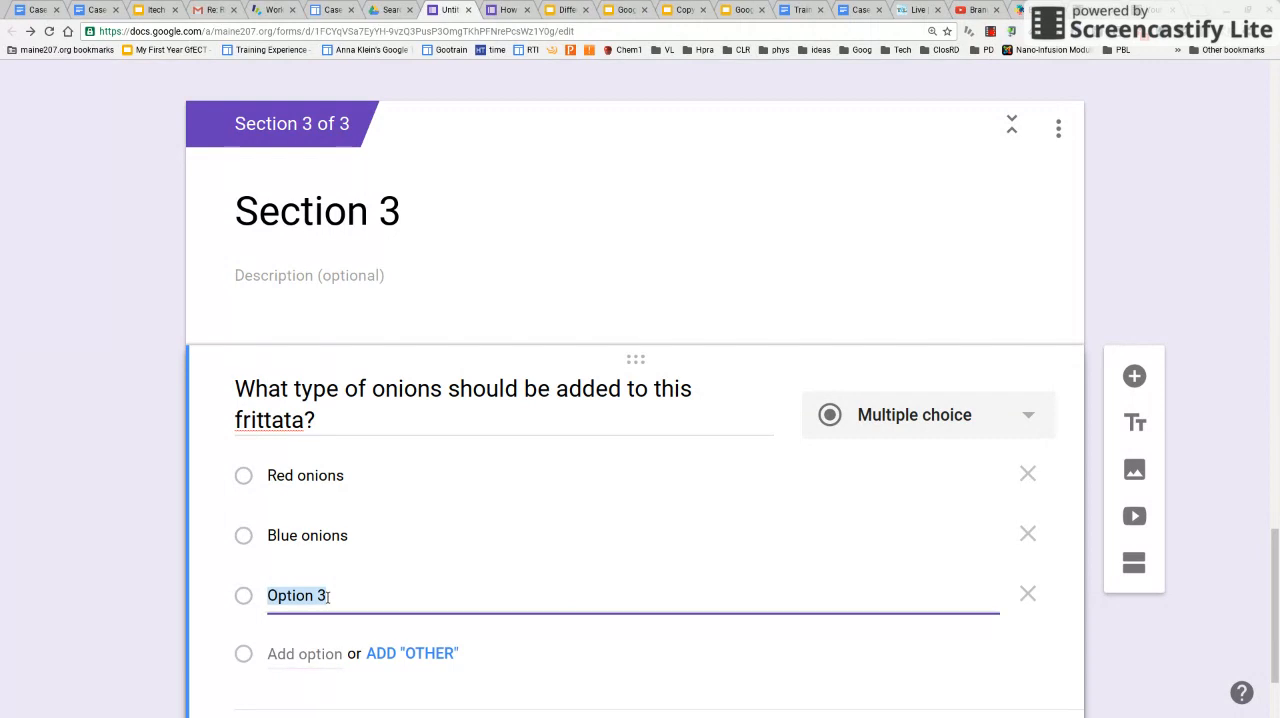
pyautogui.write('yellow onions')
pyautogui.click(305, 654)
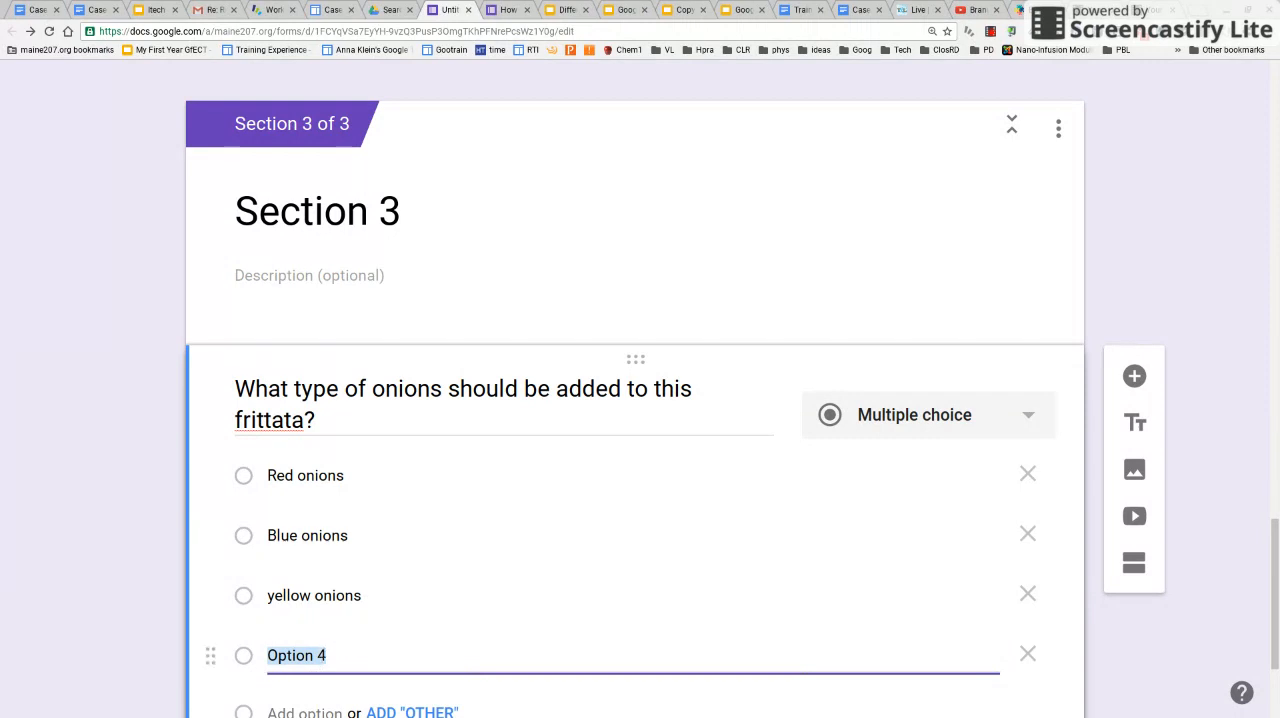
pyautogui.write('Green onio')
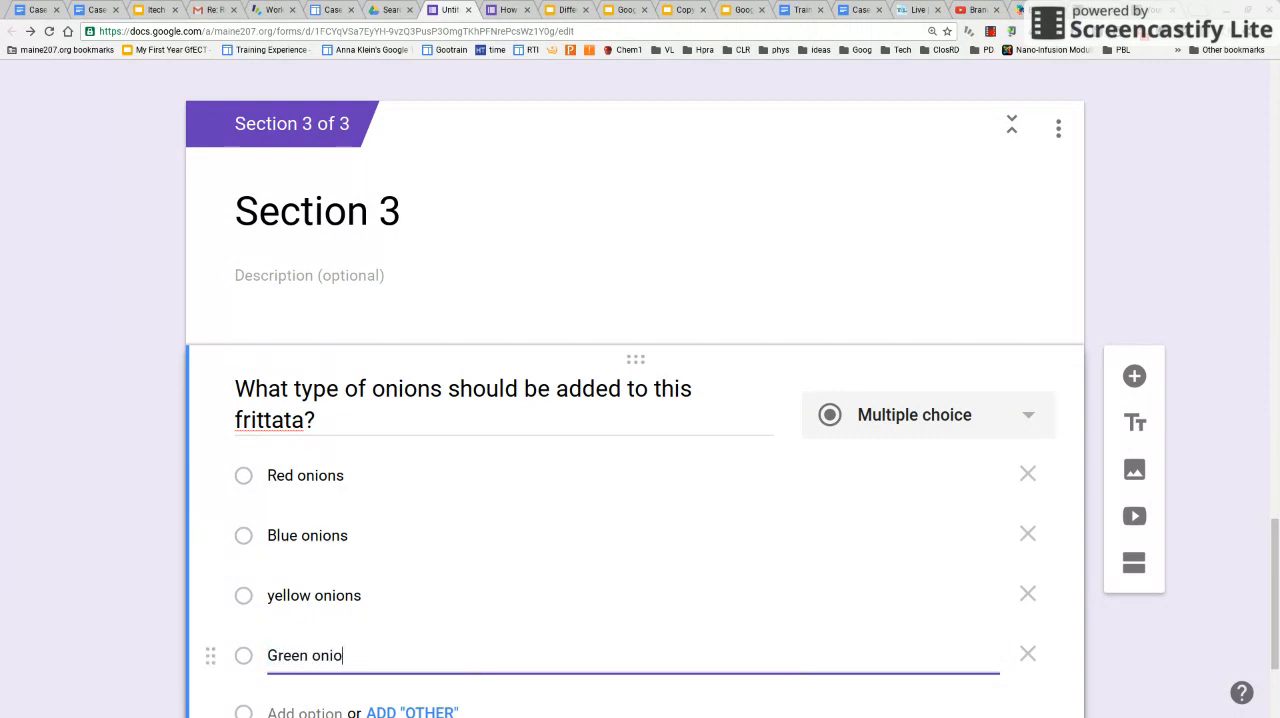
pyautogui.write('ns')
# Capitalize the third answer option as "Yellow onions" and make the onion question required
pyautogui.click(280, 607)
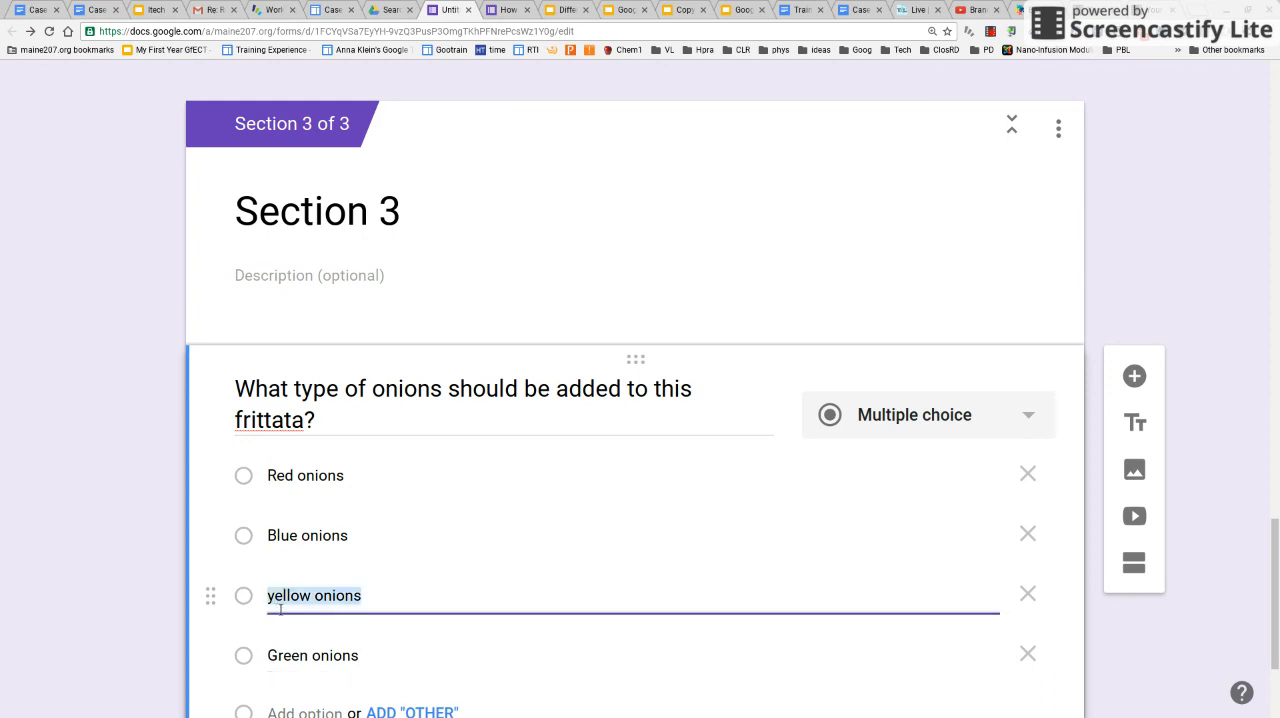
pyautogui.click(281, 603)
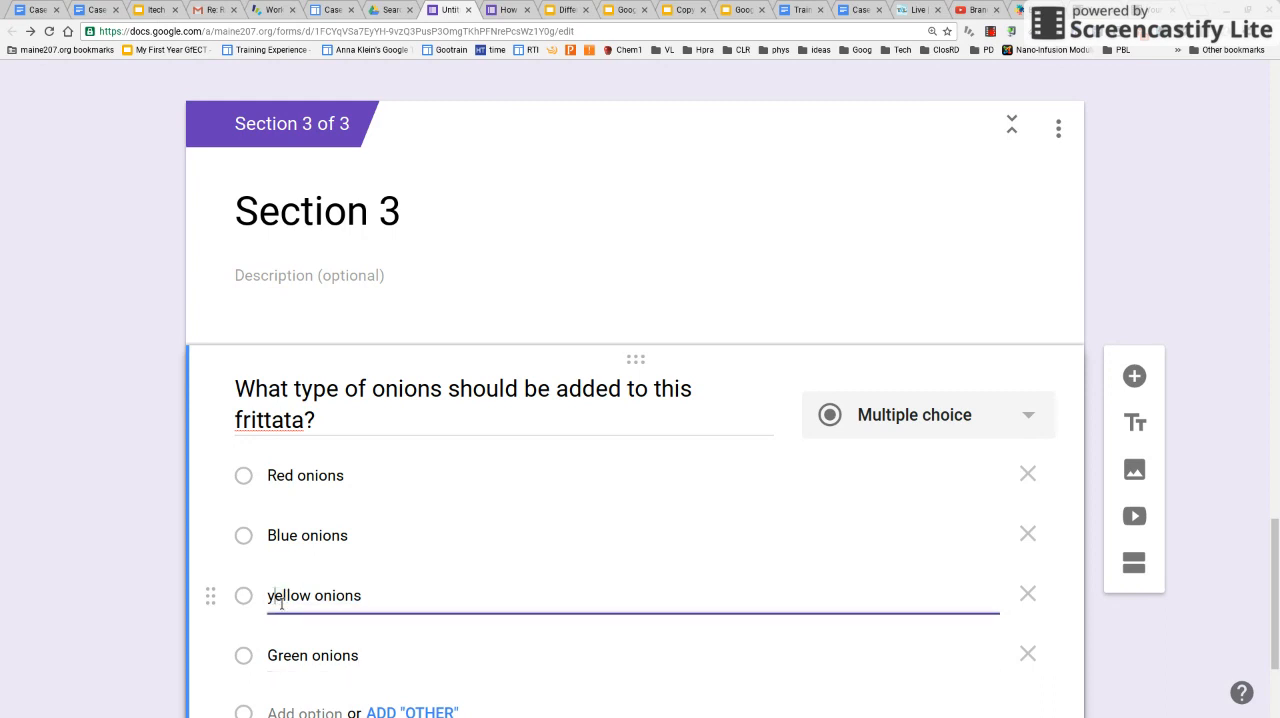
pyautogui.press('BackSpace')
pyautogui.write('Y')
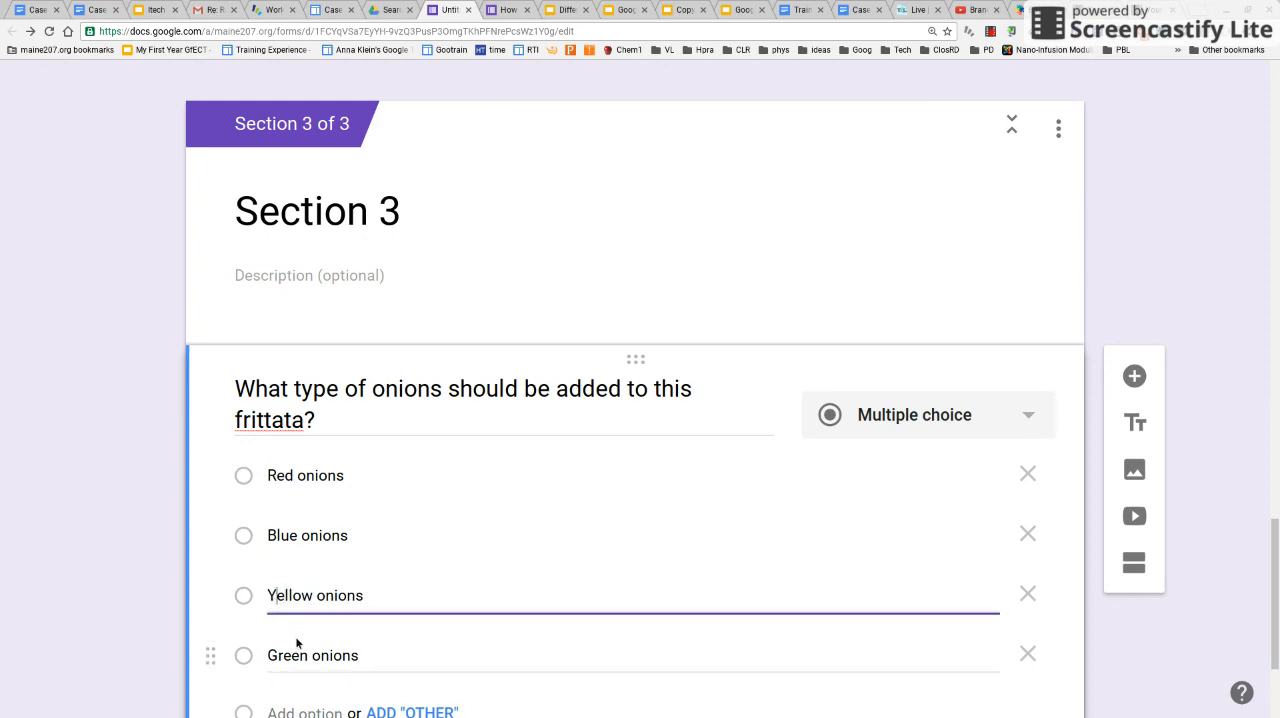
pyautogui.click(303, 660)
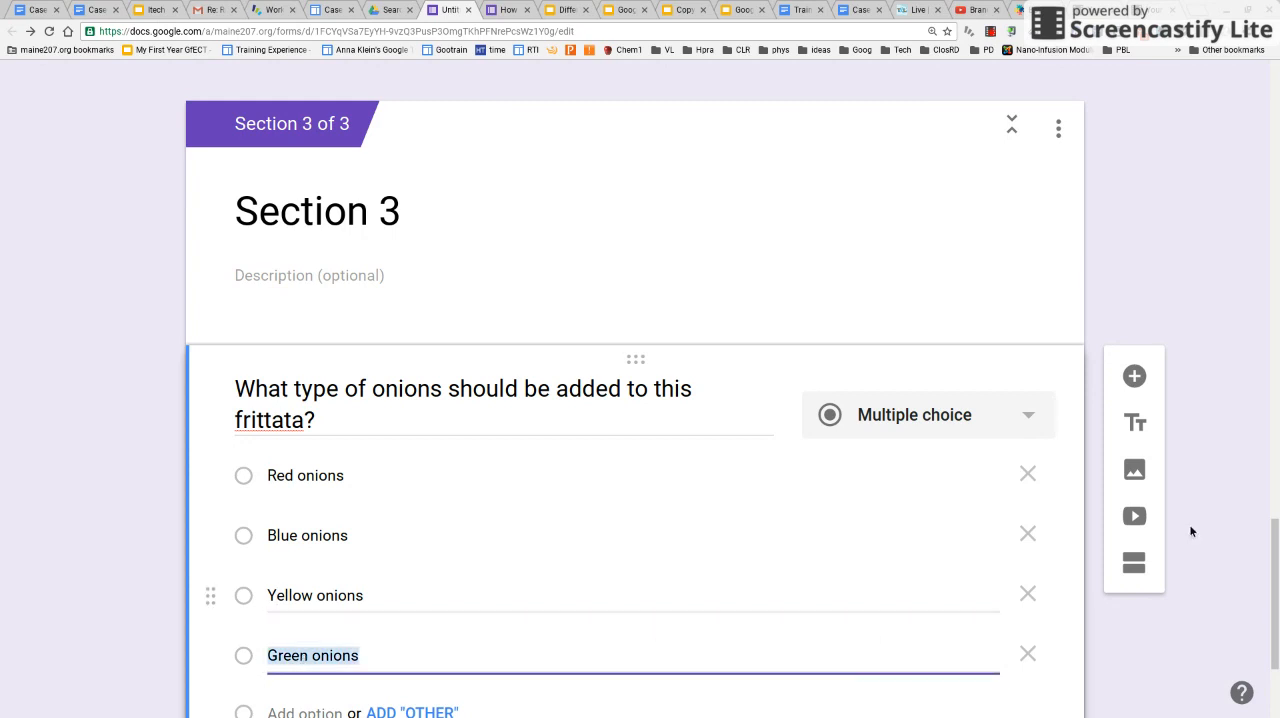
pyautogui.scroll(-1, 1275, 566)
pyautogui.moveTo(1275, 566); pyautogui.dragTo(1277, 604)
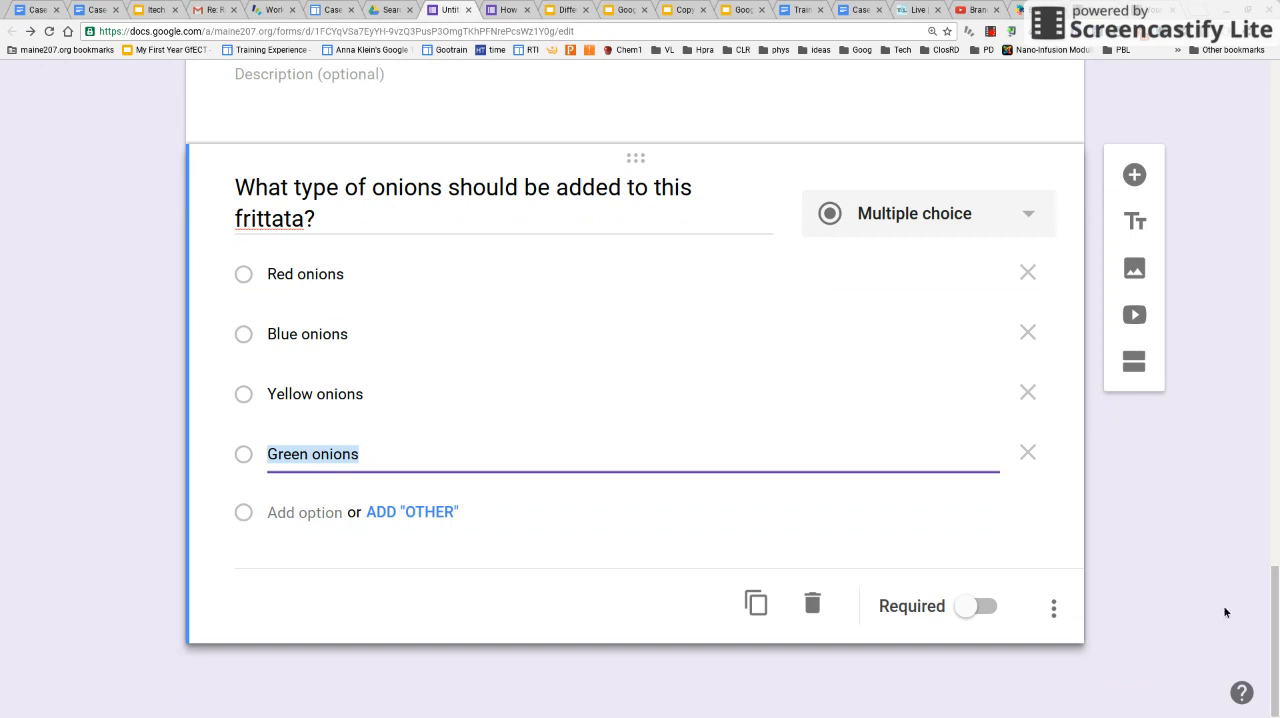
pyautogui.click(983, 606)
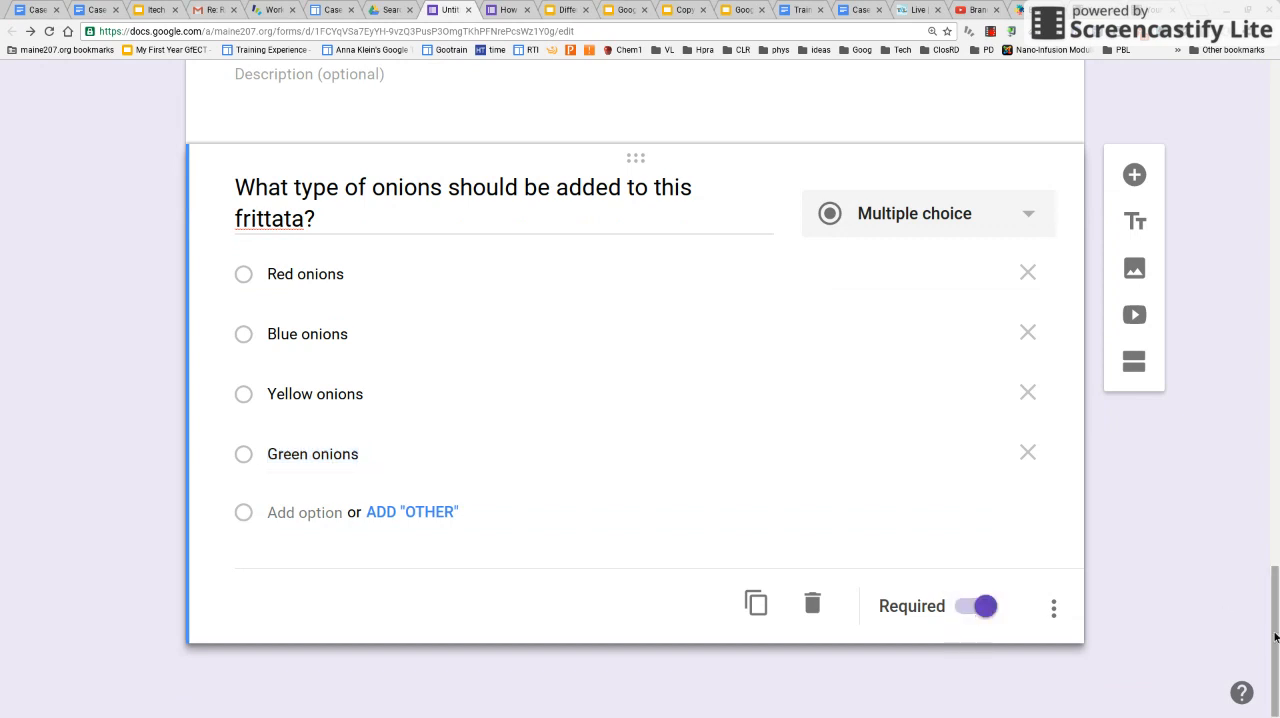
# Set the form's confirmation page message to "You are finished! Now you can make your frittata!" and save the settings
pyautogui.moveTo(1276, 608); pyautogui.dragTo(1273, 135)
pyautogui.click(781, 444)
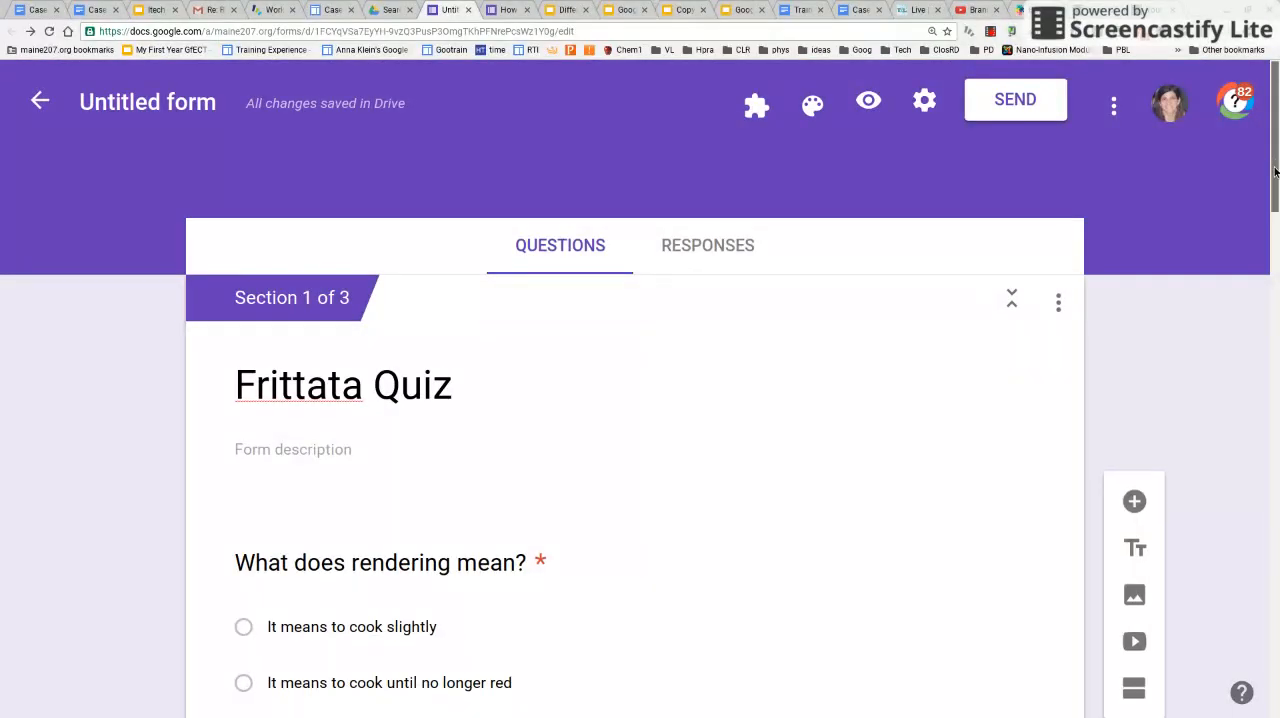
pyautogui.click(926, 102)
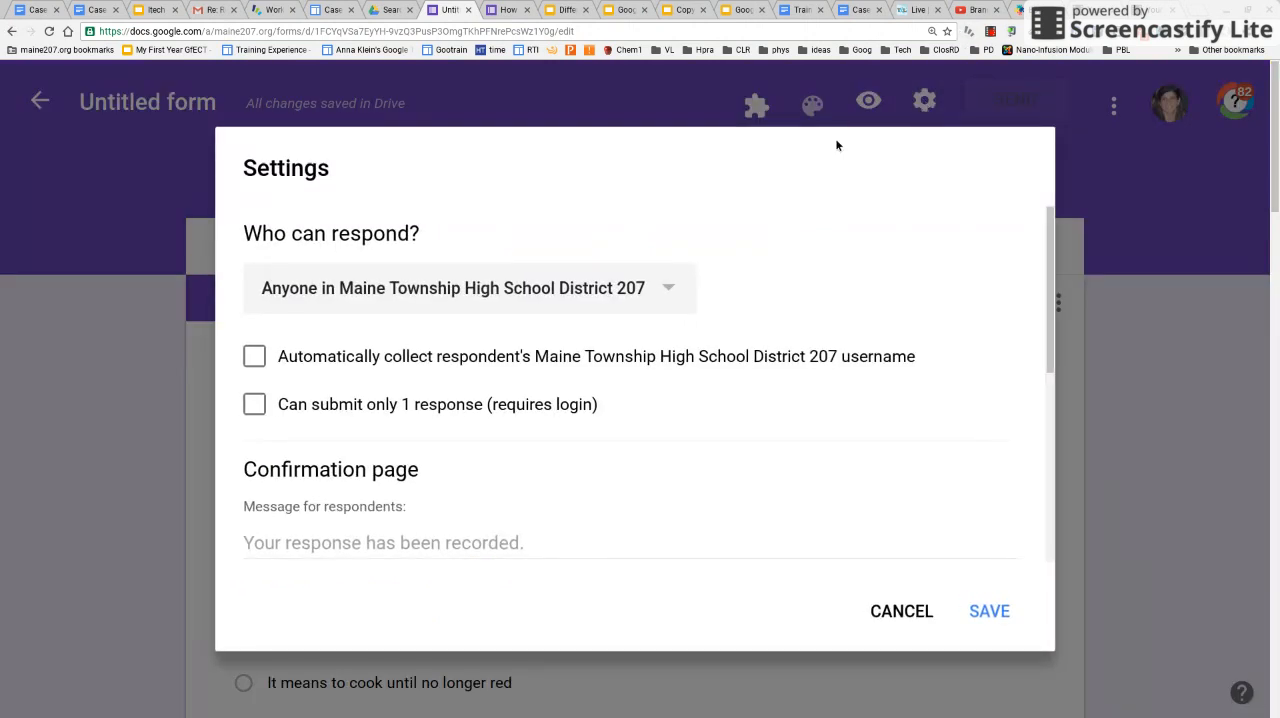
pyautogui.click(380, 545)
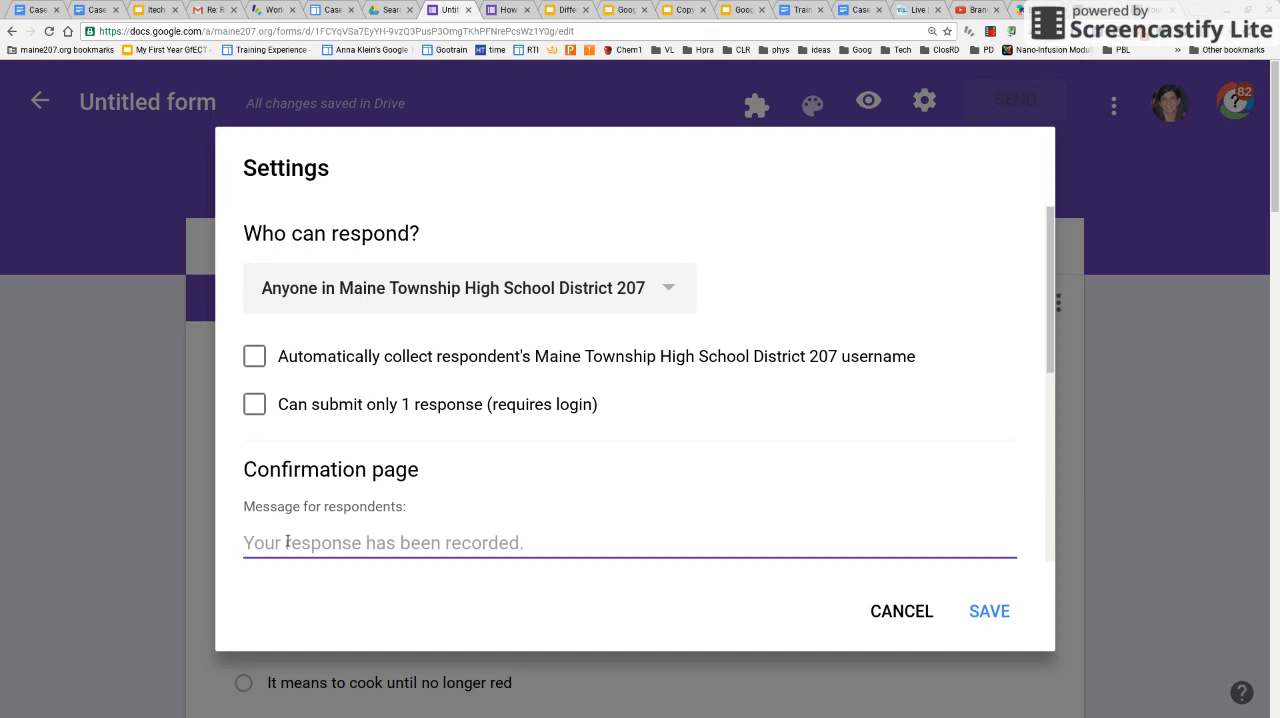
pyautogui.write('You are fi')
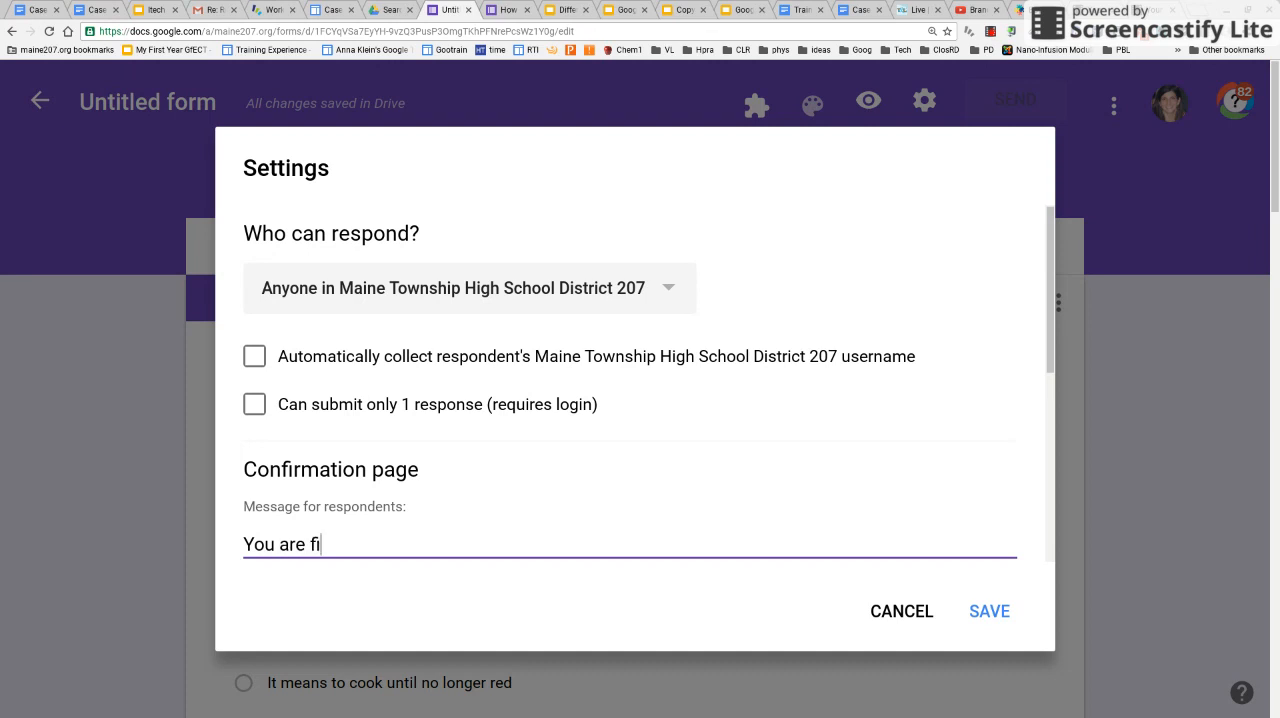
pyautogui.write('nished! NOw y')
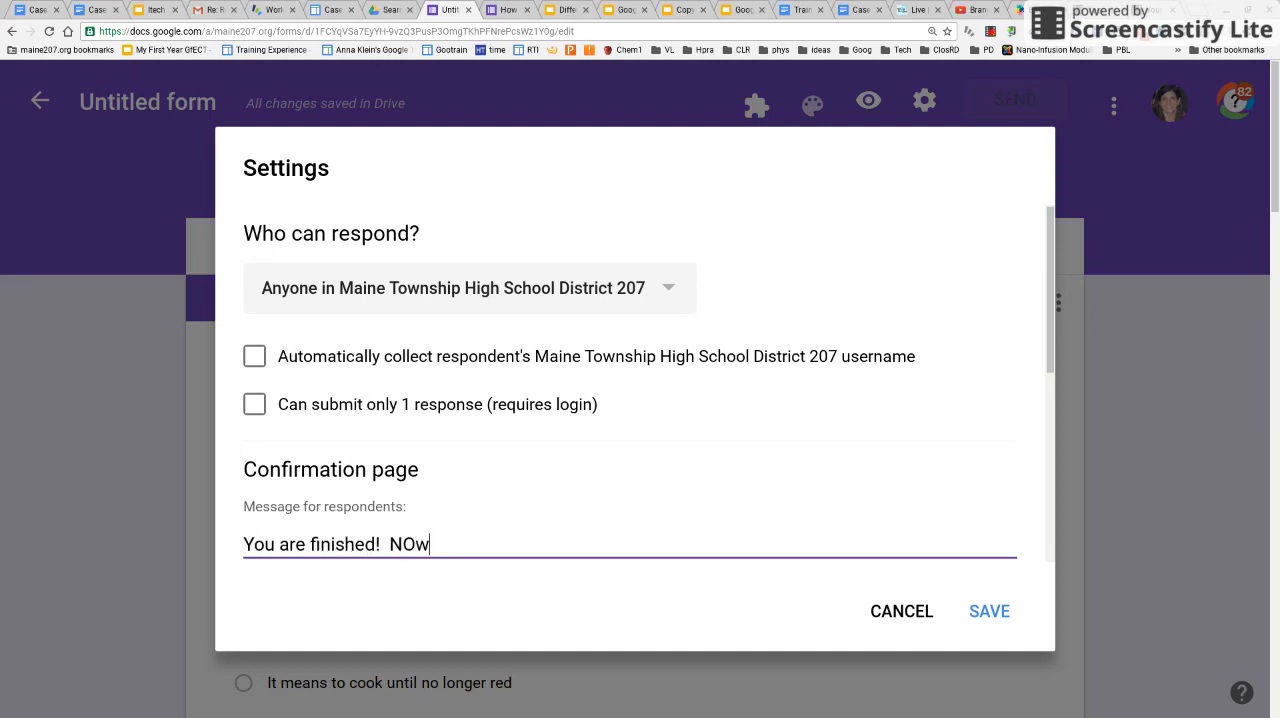
pyautogui.press('BackSpace')
pyautogui.press('BackSpace')
pyautogui.press('BackSpace')
pyautogui.press('BackSpace')
pyautogui.write('ow you can make')
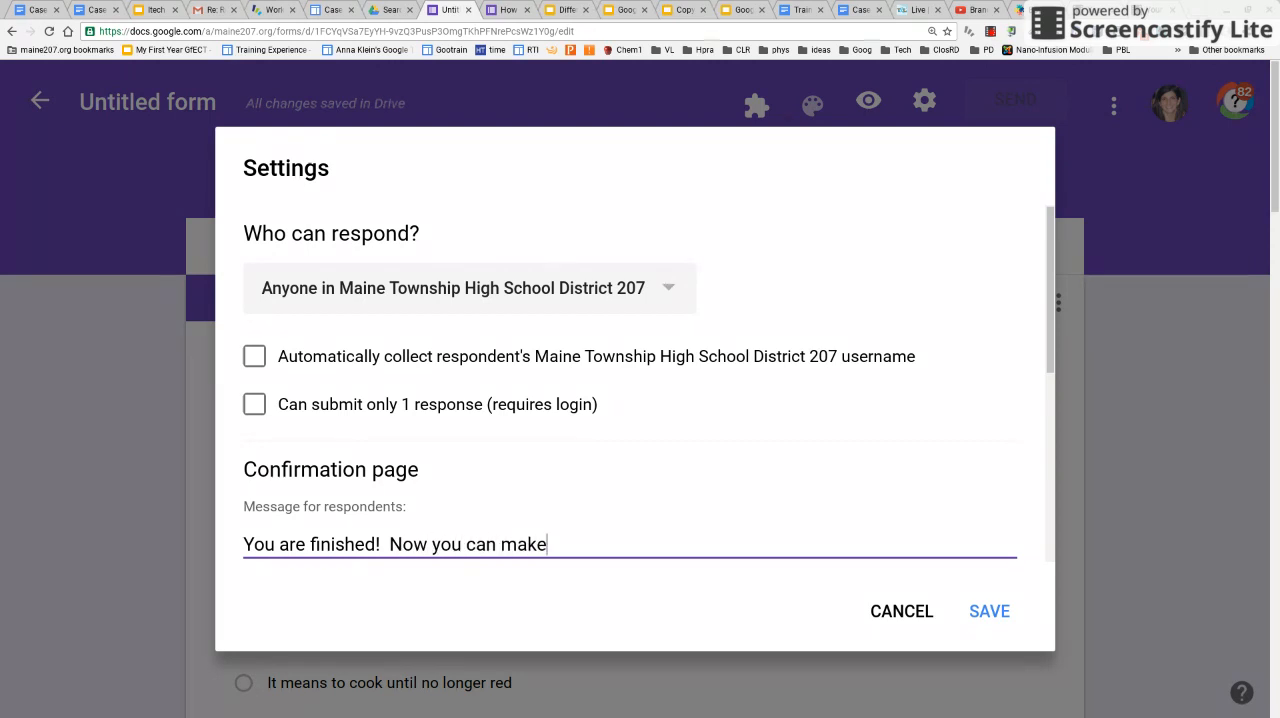
pyautogui.write(' your frittata!')
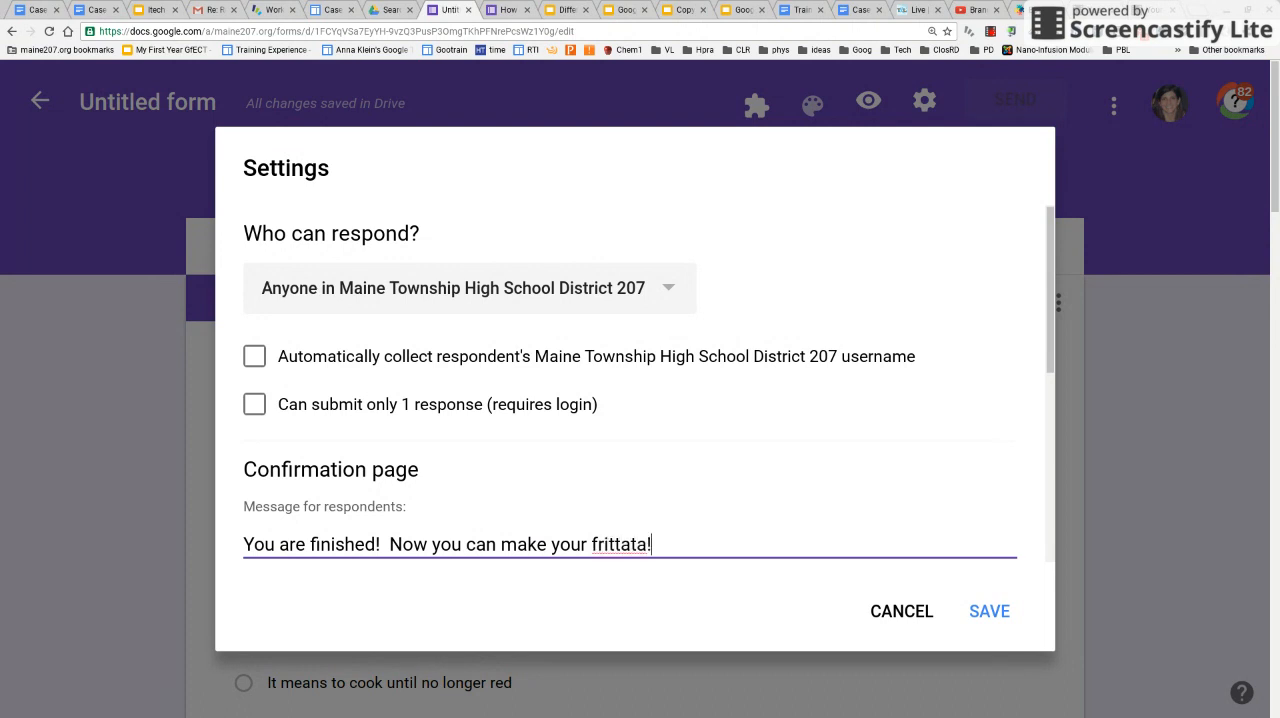
pyautogui.click(976, 614)
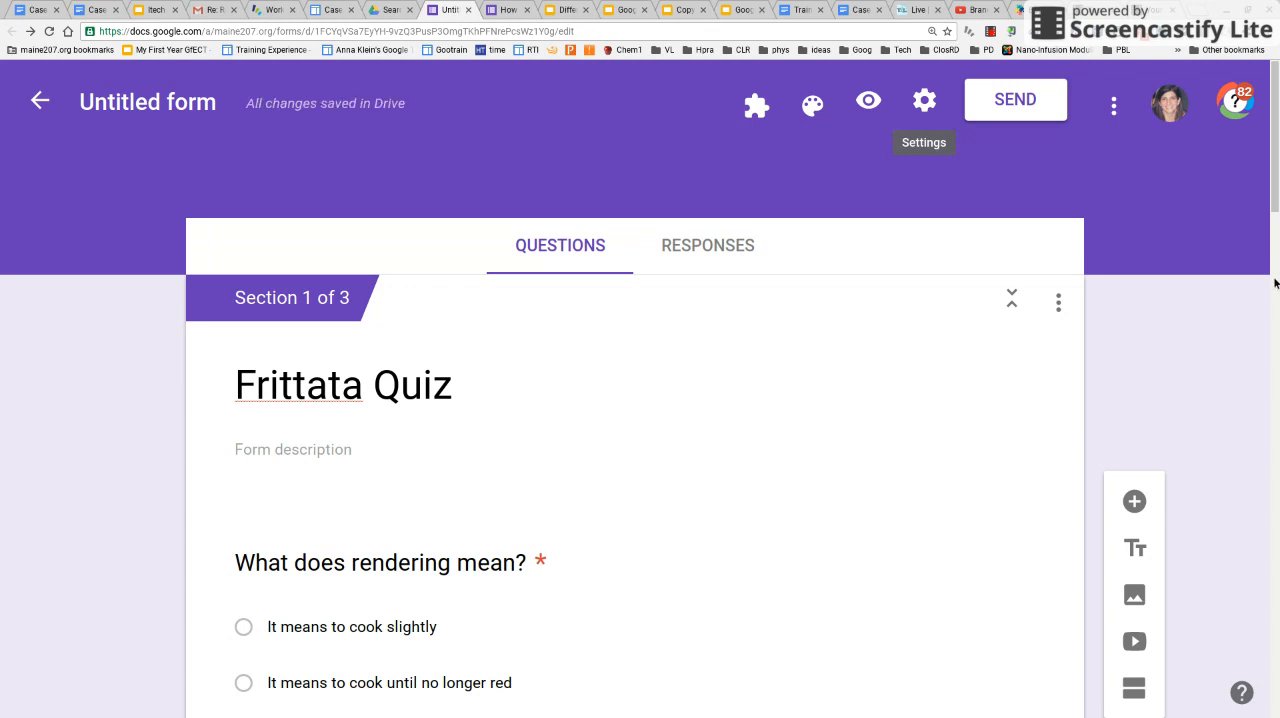
pyautogui.scroll(-1, 924, 100)
pyautogui.scroll(-5, 924, 100)
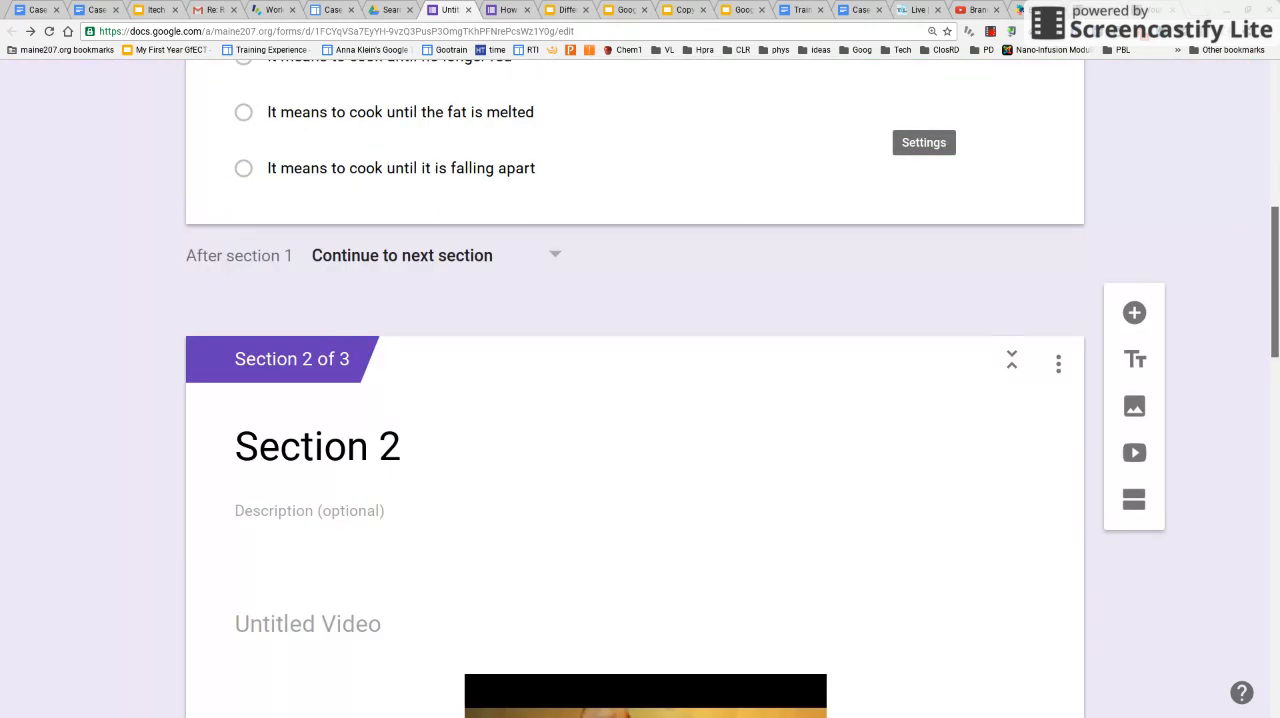